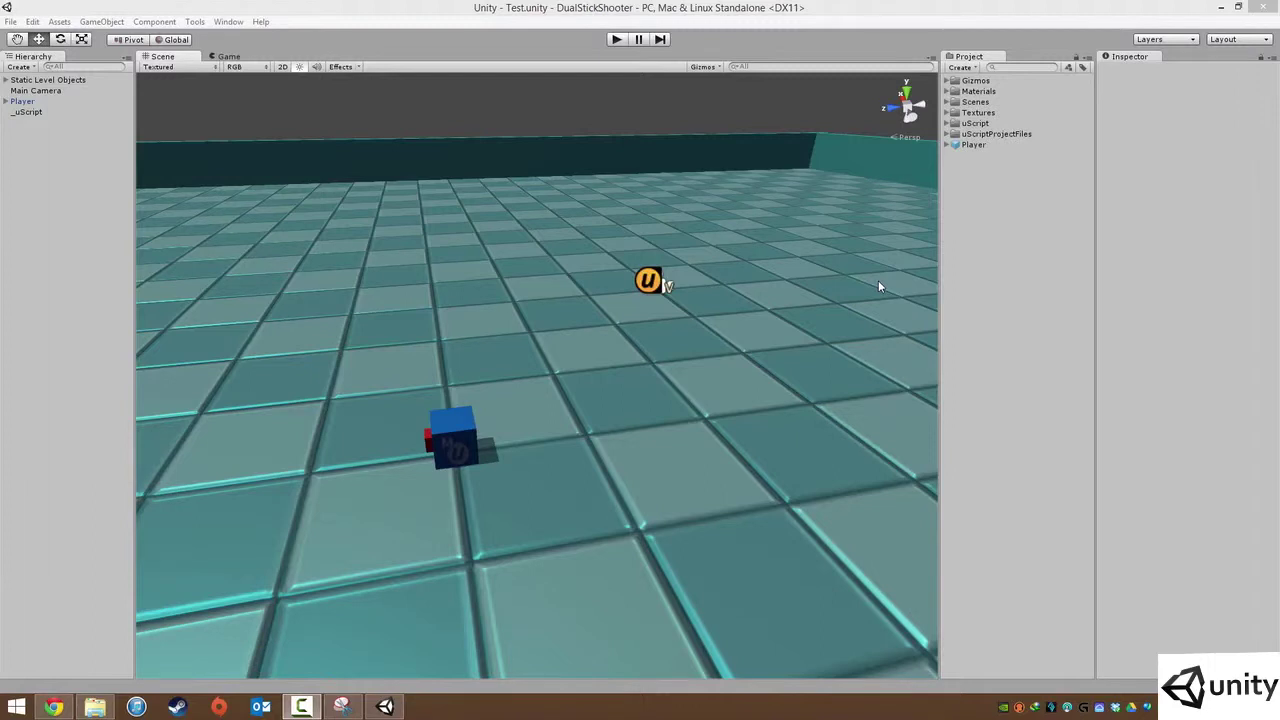
Bring Unity to the front and open Tools > Detox Studios to reveal the uScript Editor entry.
click(456, 6)
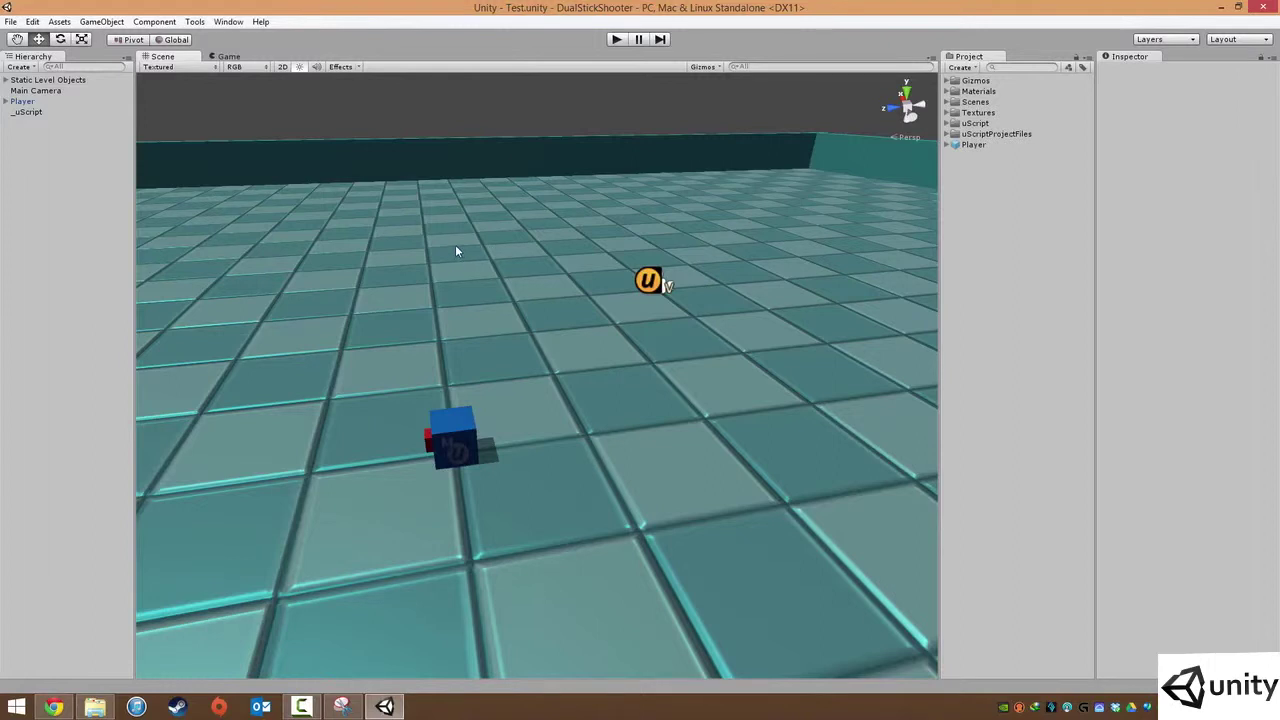
click(194, 21)
mouse_move(240, 37)
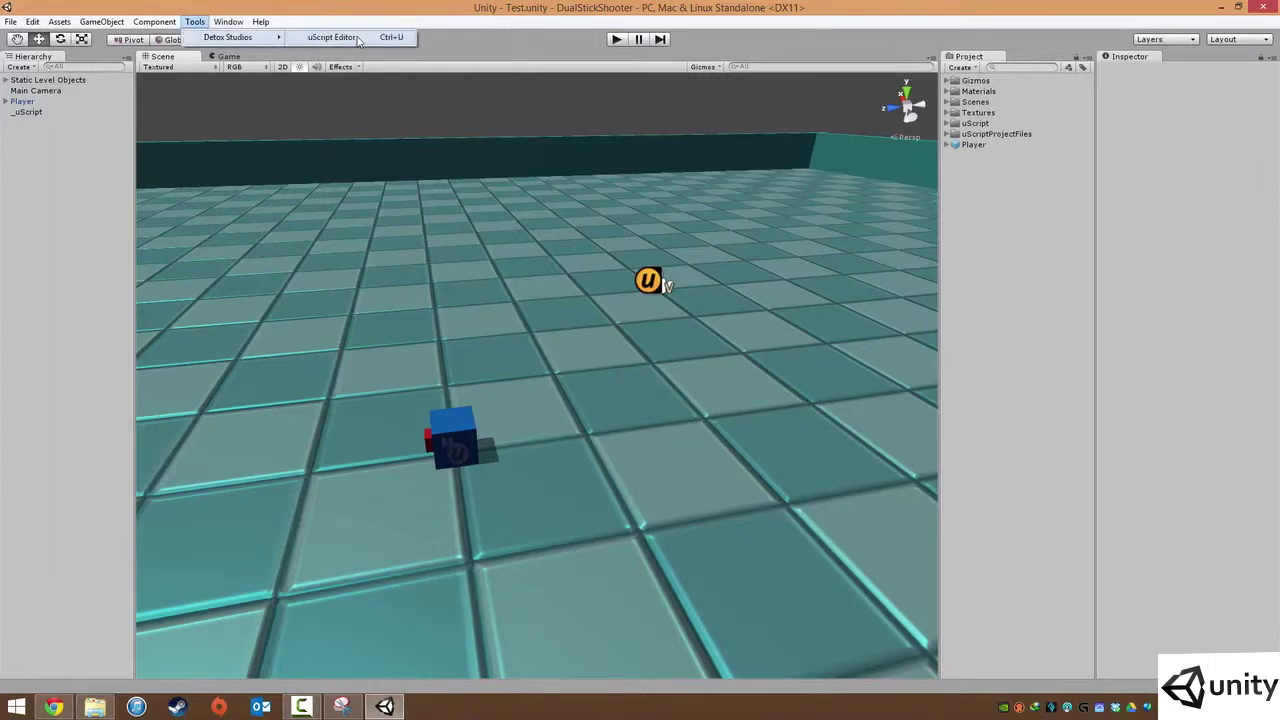
Launch uScript, dismiss the Welcome dialog, and open the PlayerScript graph framed on its W/S nodes.
click(333, 37)
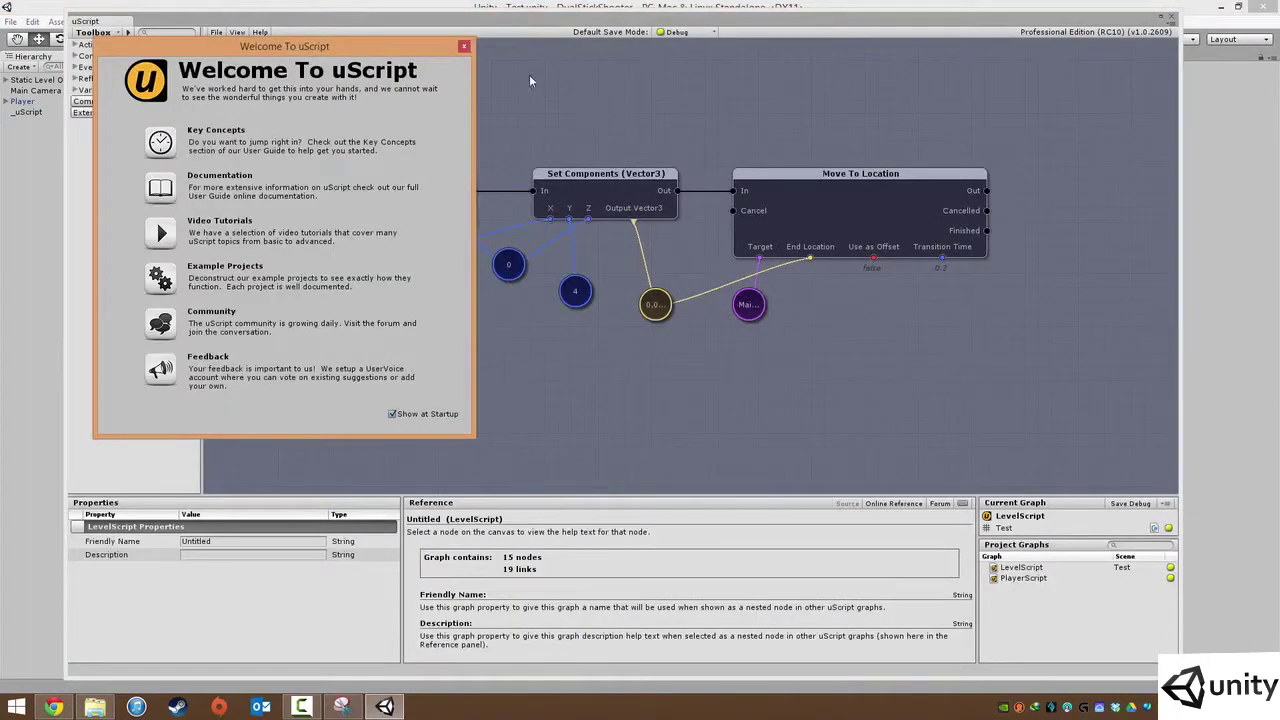
click(465, 47)
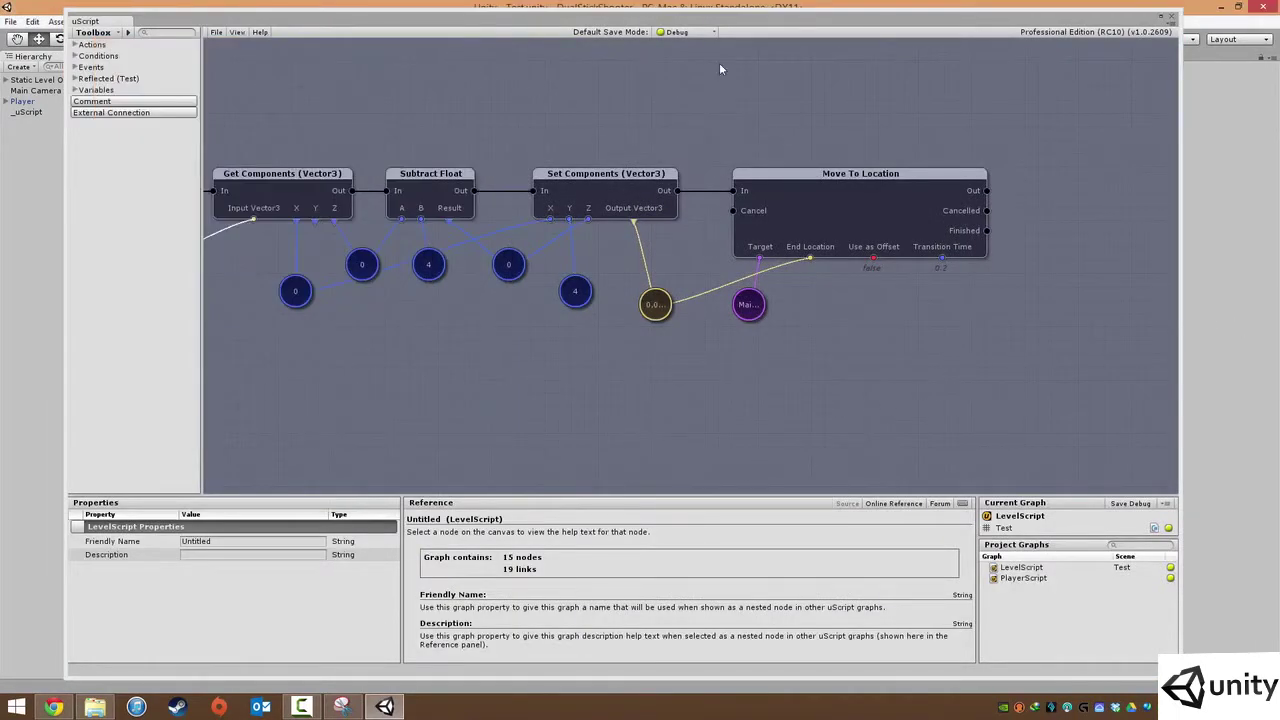
double_click(1030, 584)
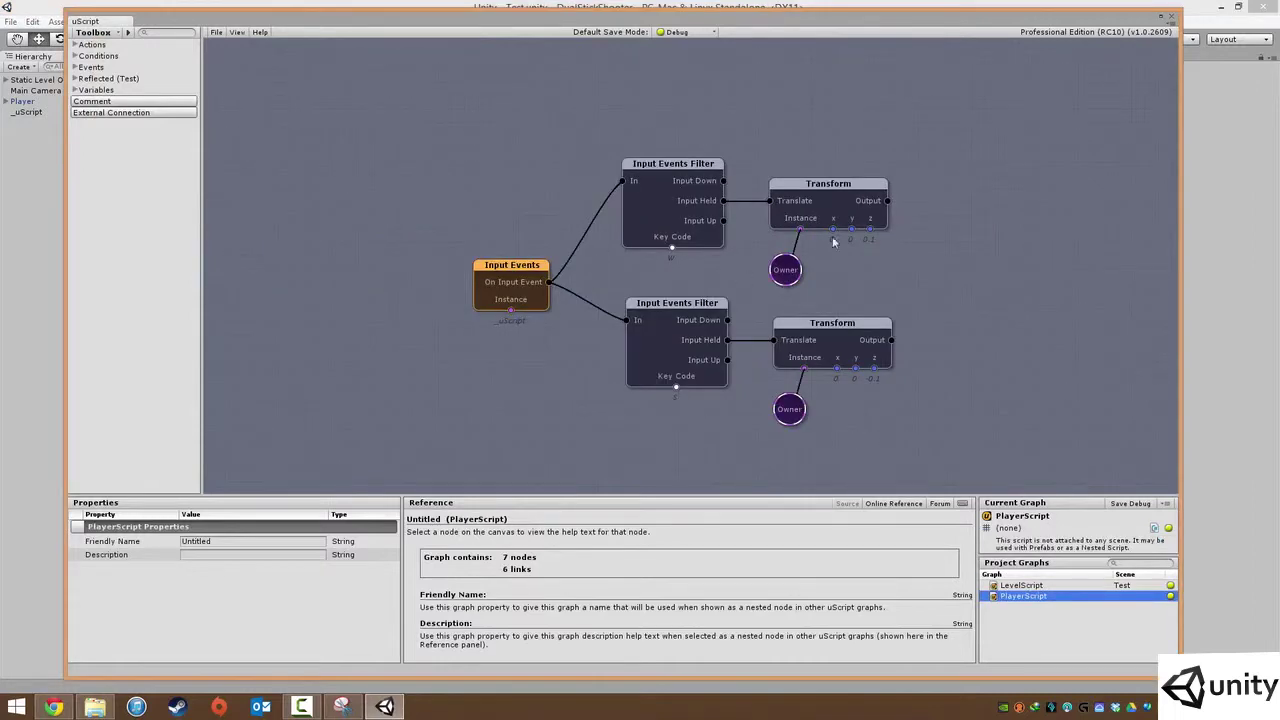
key(Down)
key(Right)
middle_drag(953, 326, 945, 362)
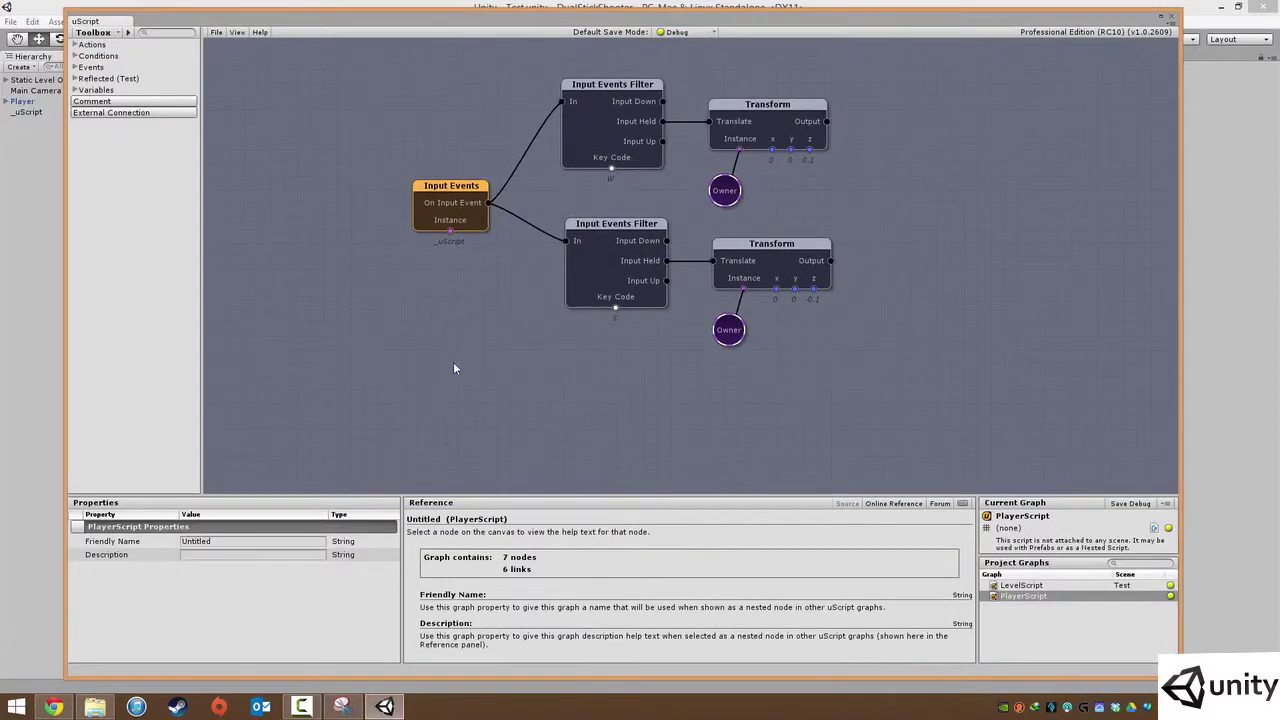
key(Down)
key(Right)
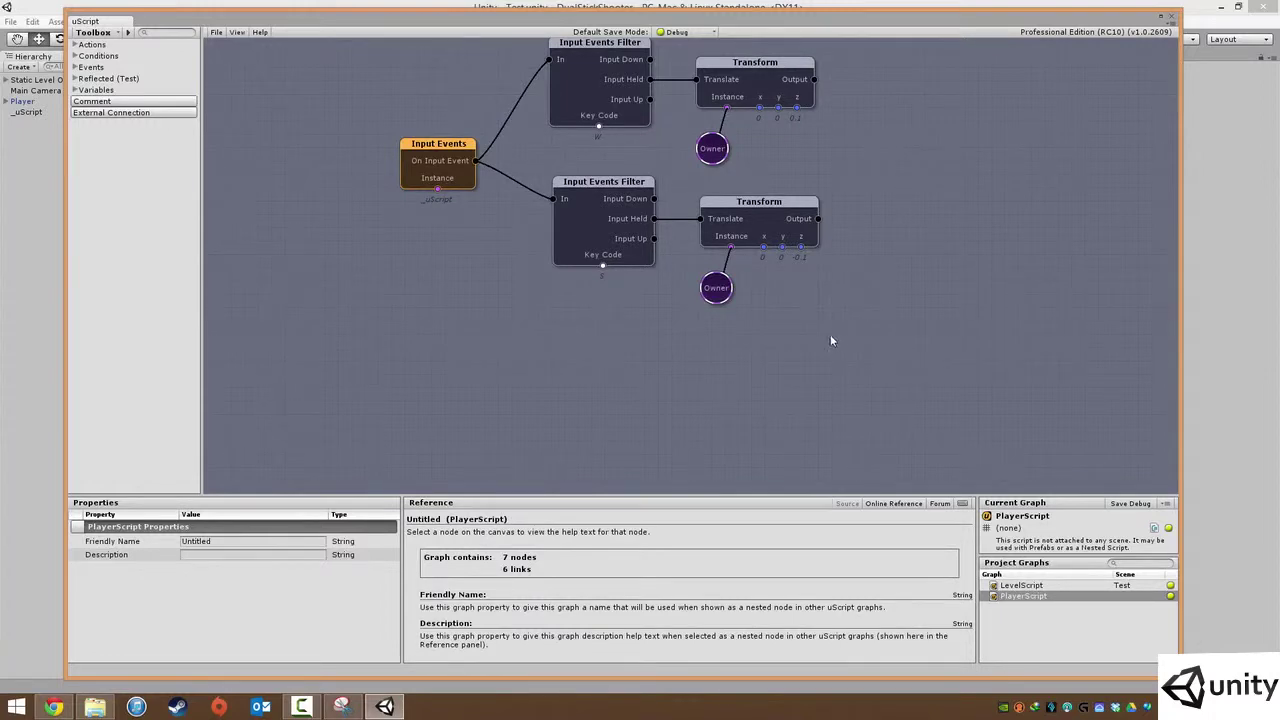
Add a Global Update event node and place it left, below the input nodes.
middle_drag(752, 351, 762, 272)
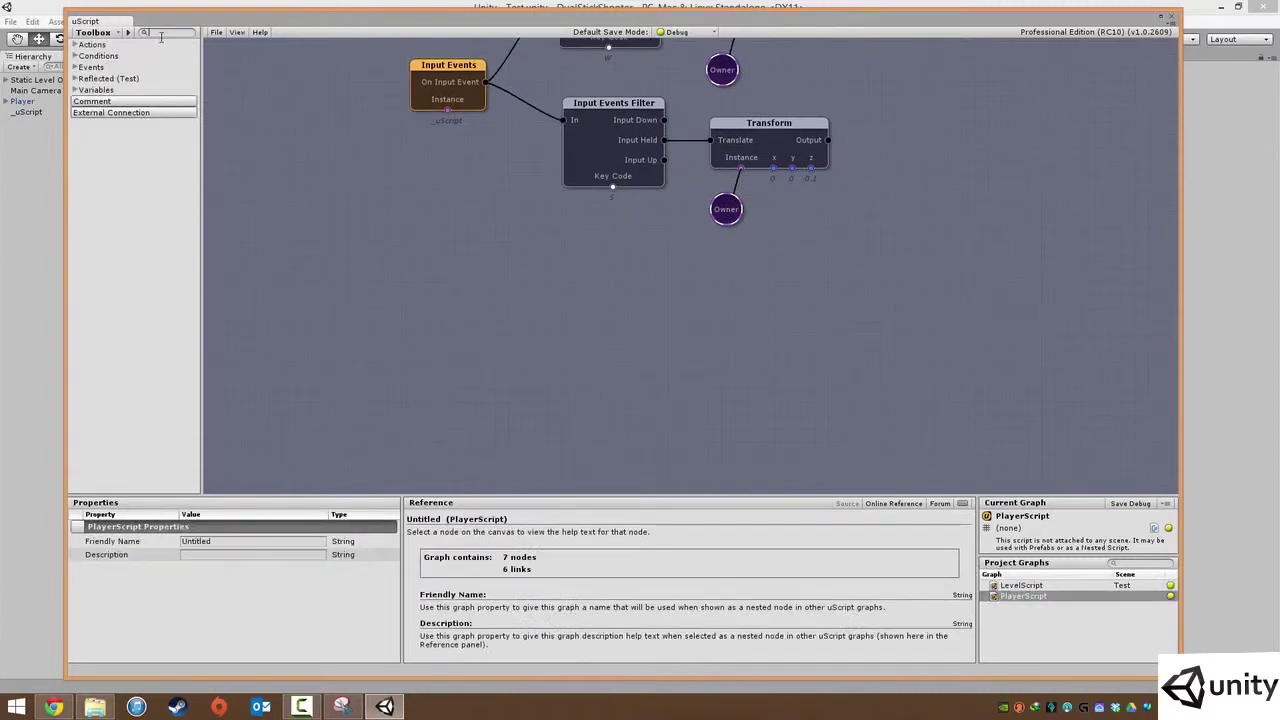
text(update)
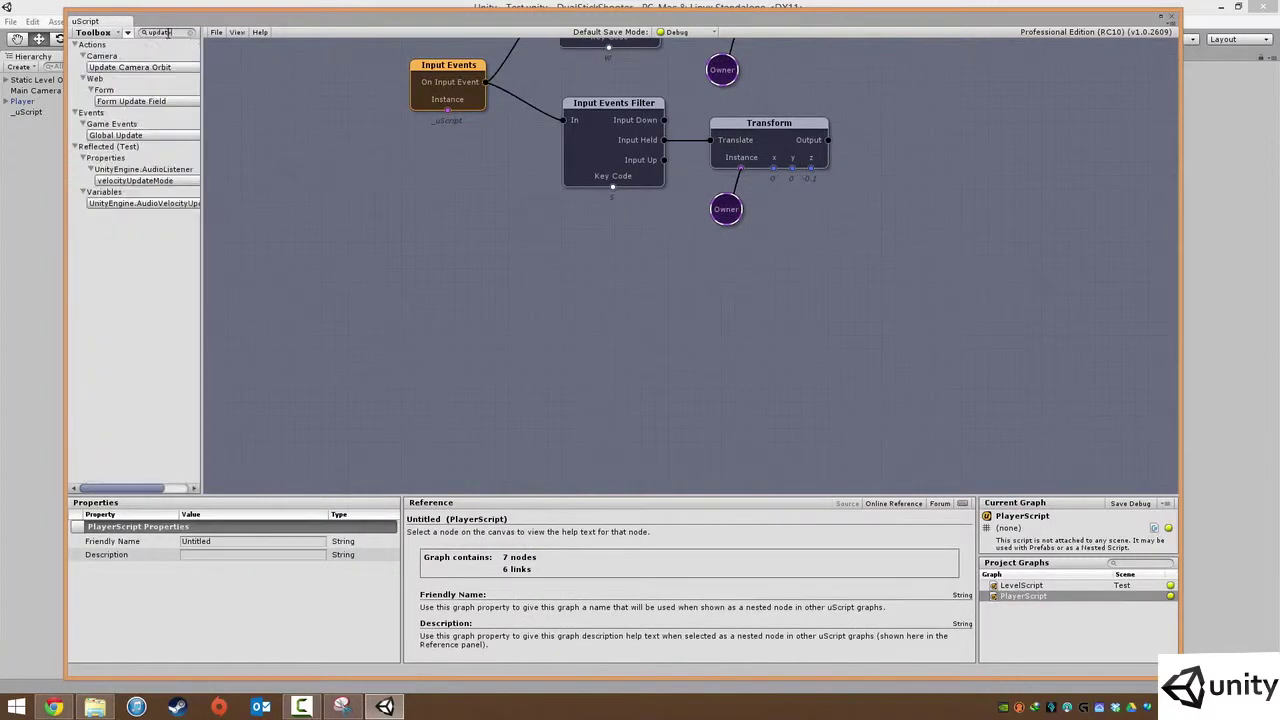
click(132, 135)
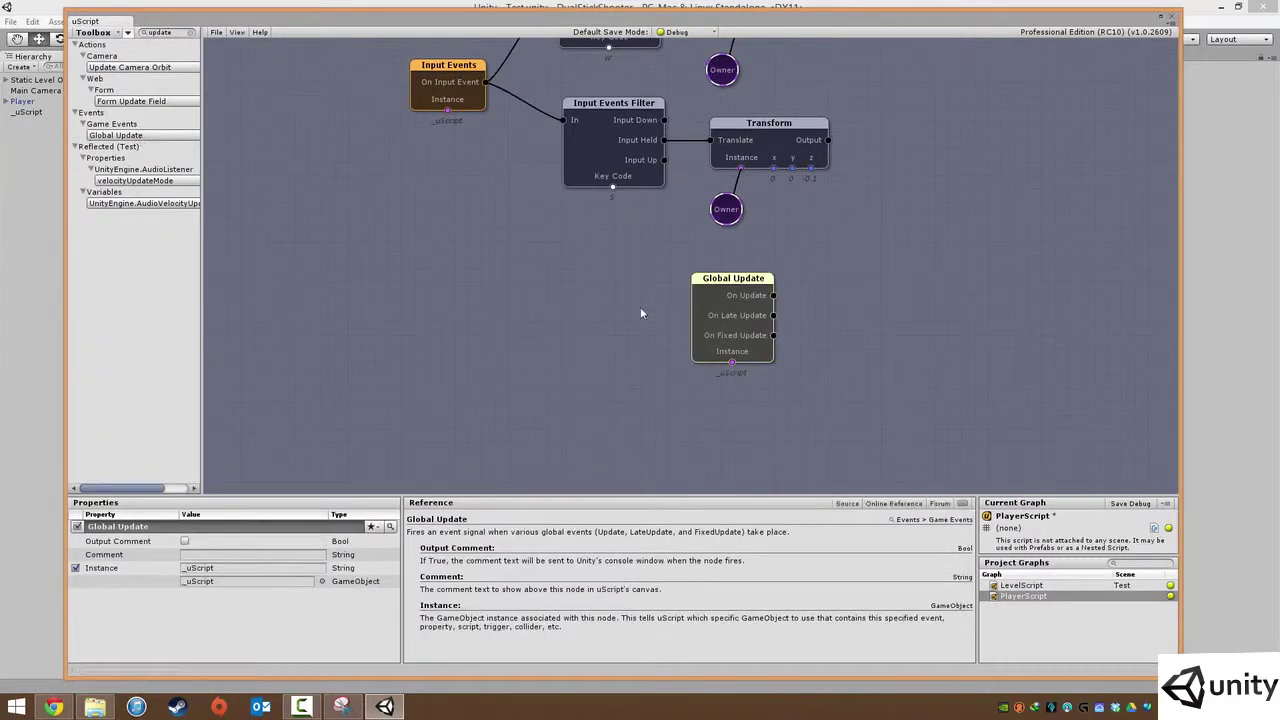
drag(741, 323, 461, 337)
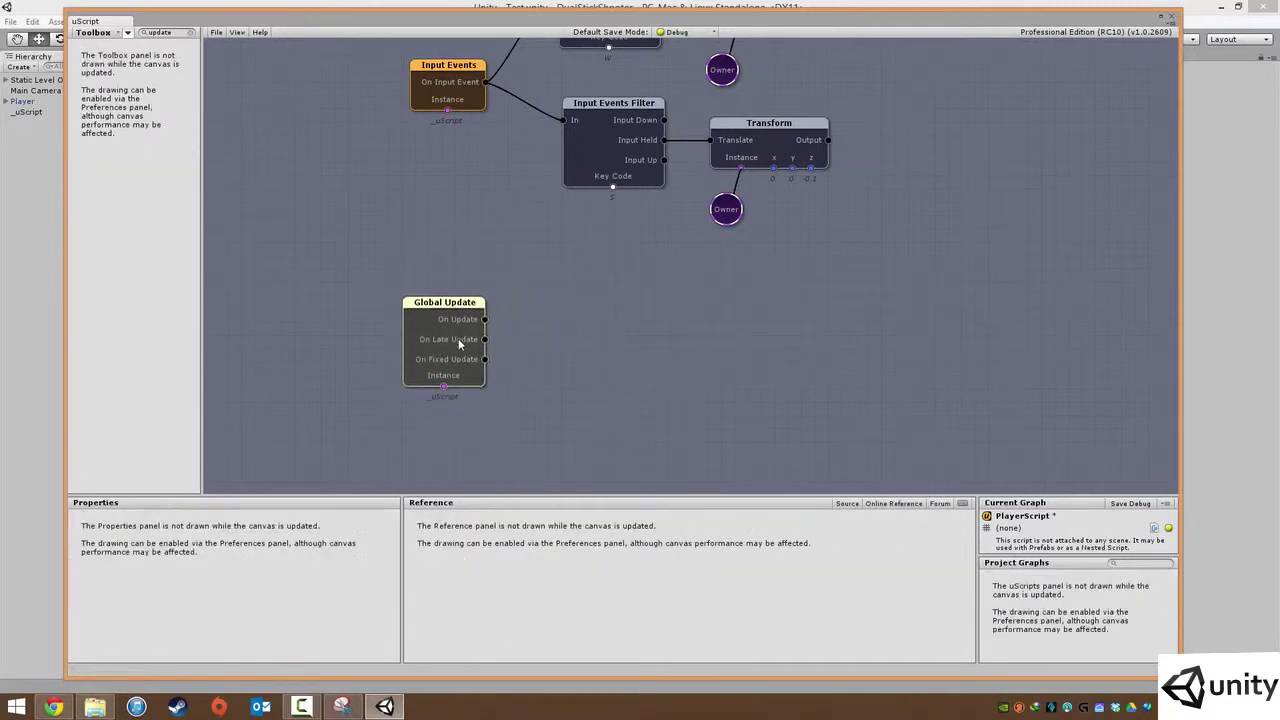
Search the Toolbox for 'raycast' and widen the node list so names fit.
click(178, 32)
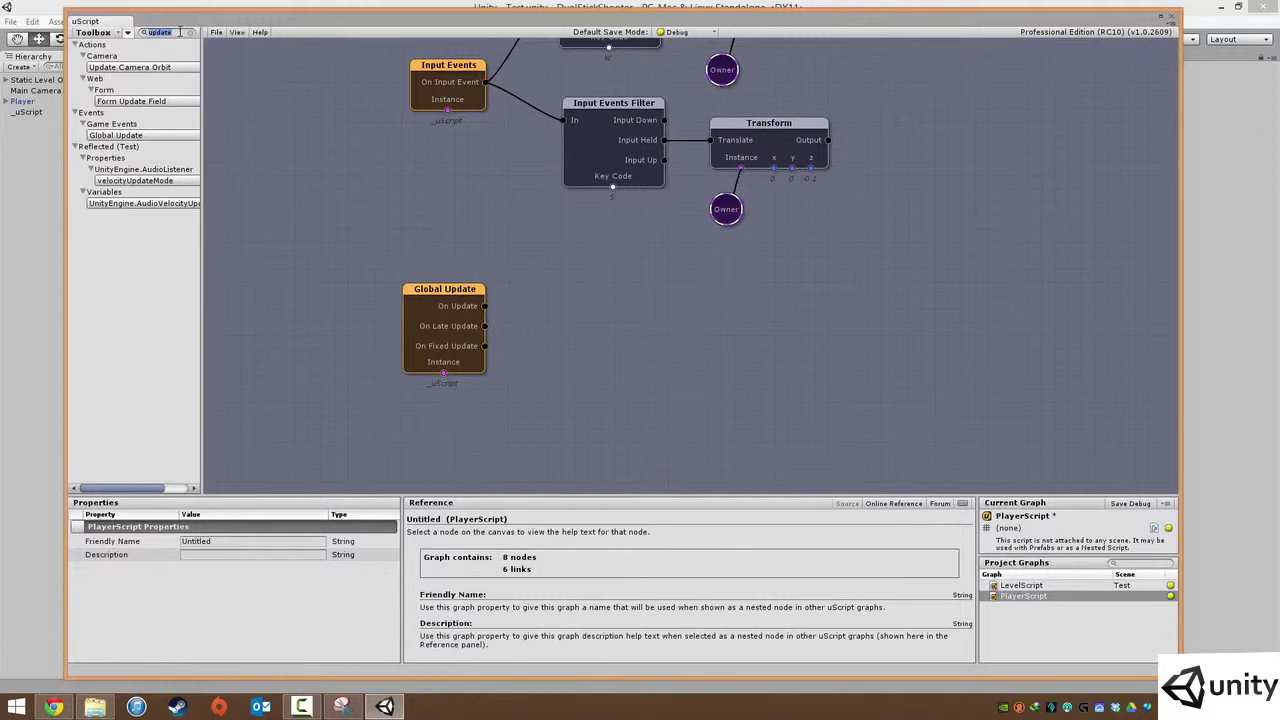
text(rayca)
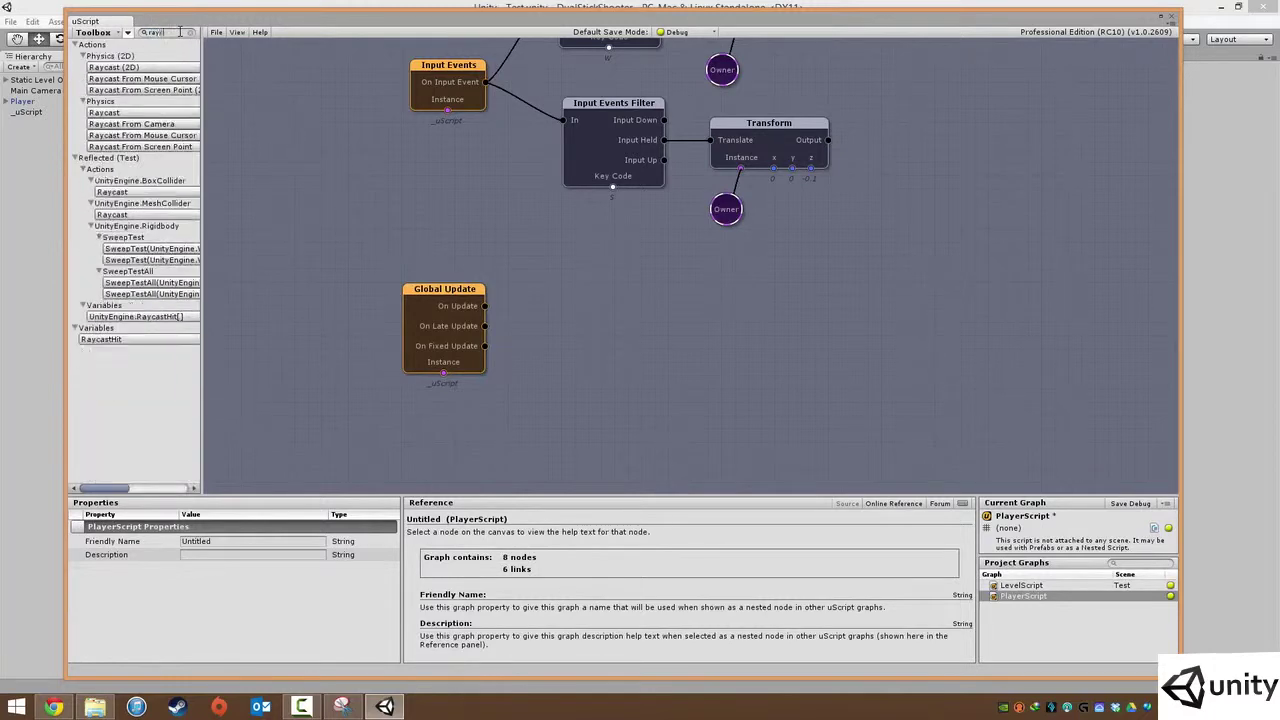
text(st)
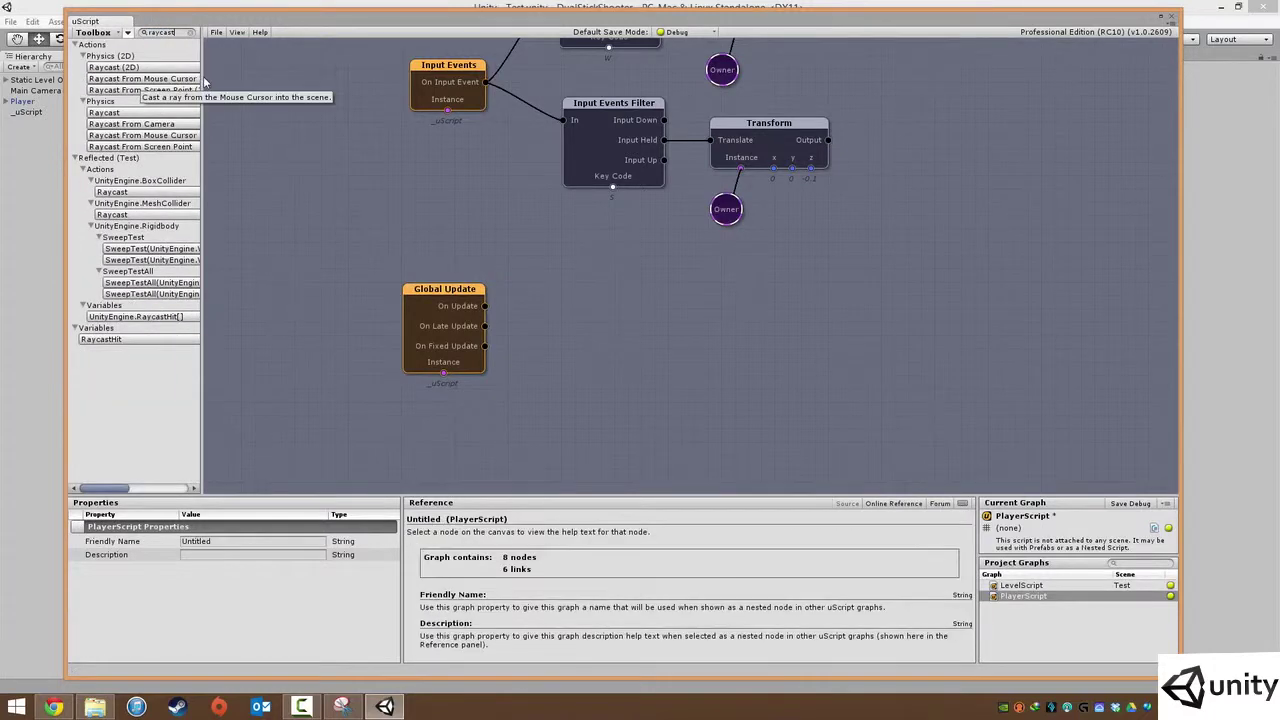
drag(203, 78, 298, 75)
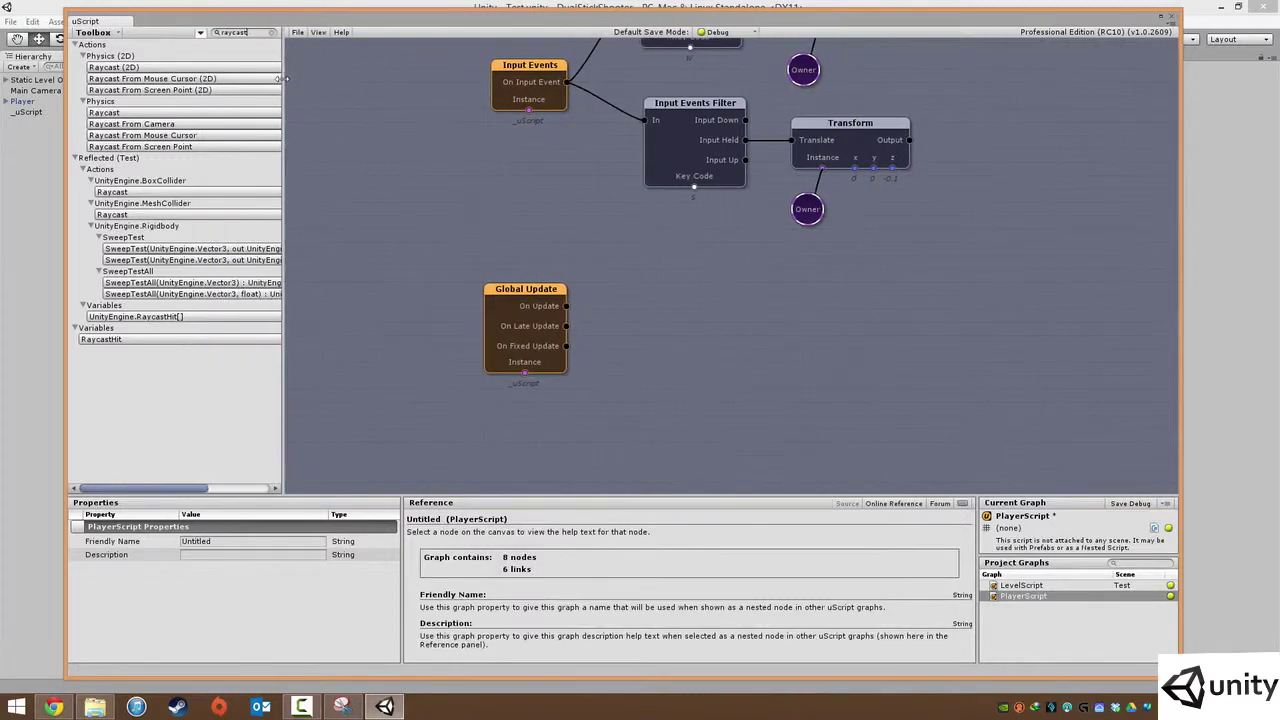
mouse_move(187, 122)
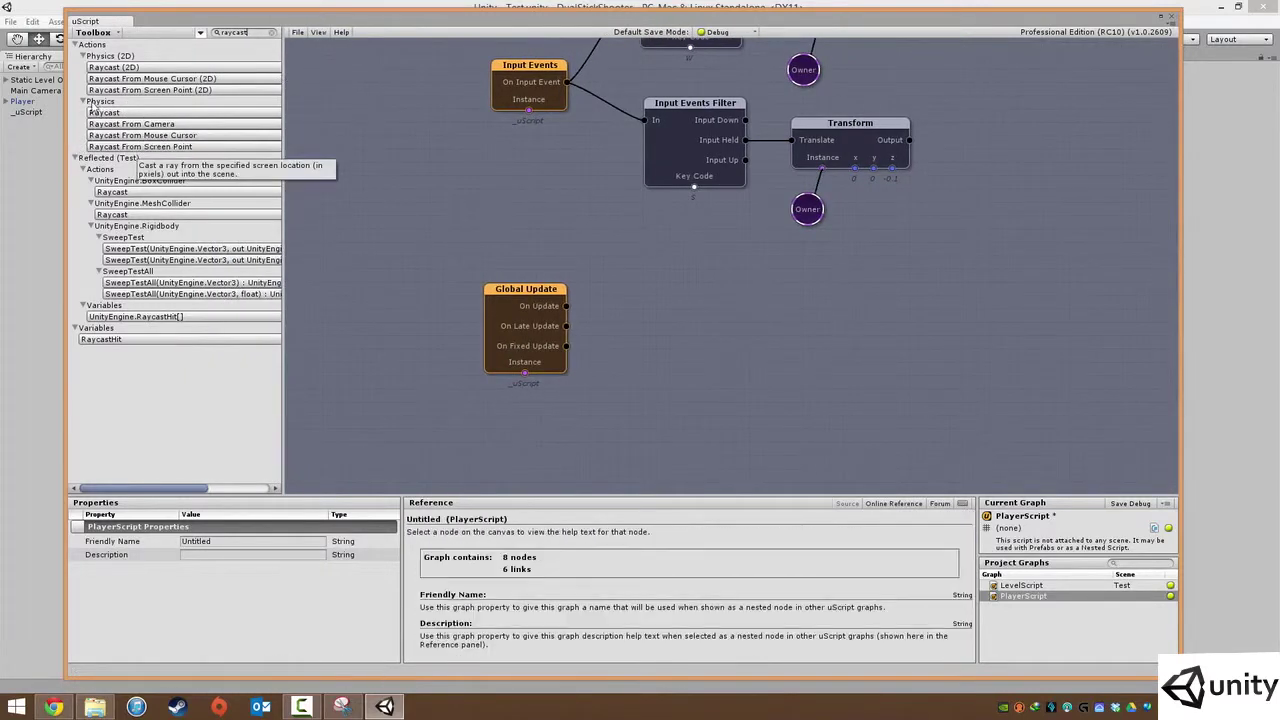
mouse_move(127, 67)
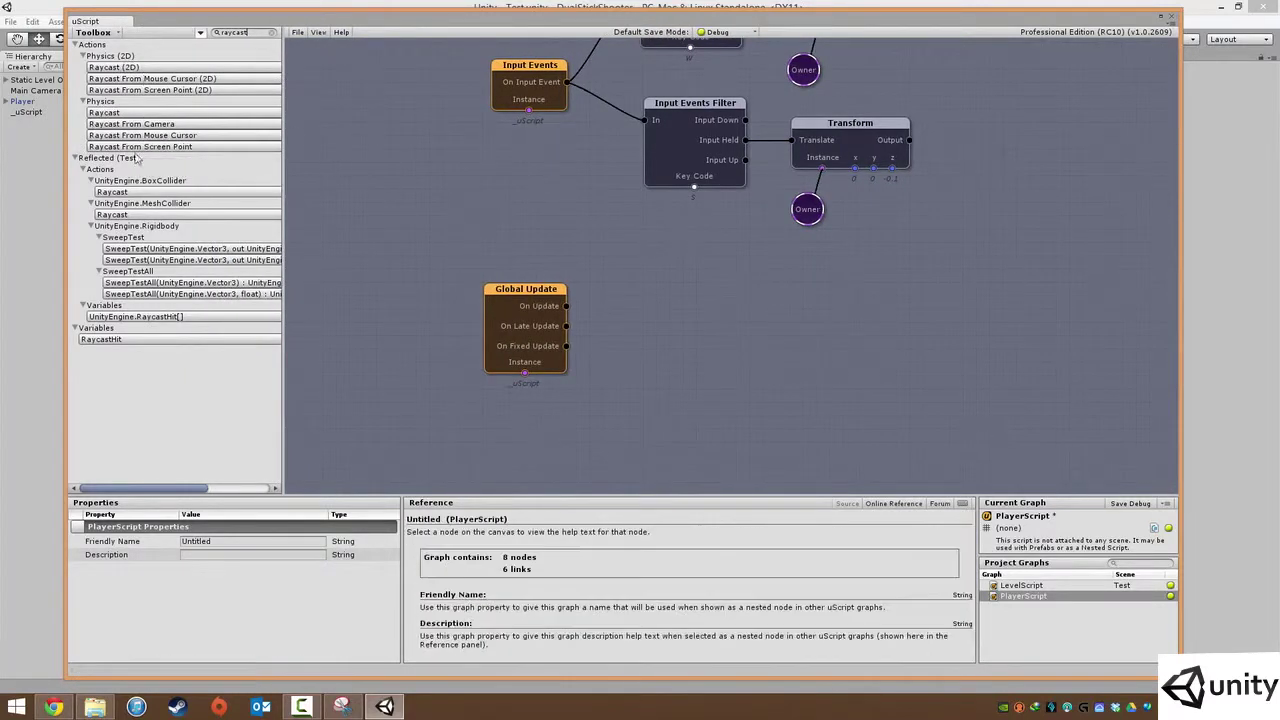
mouse_move(154, 138)
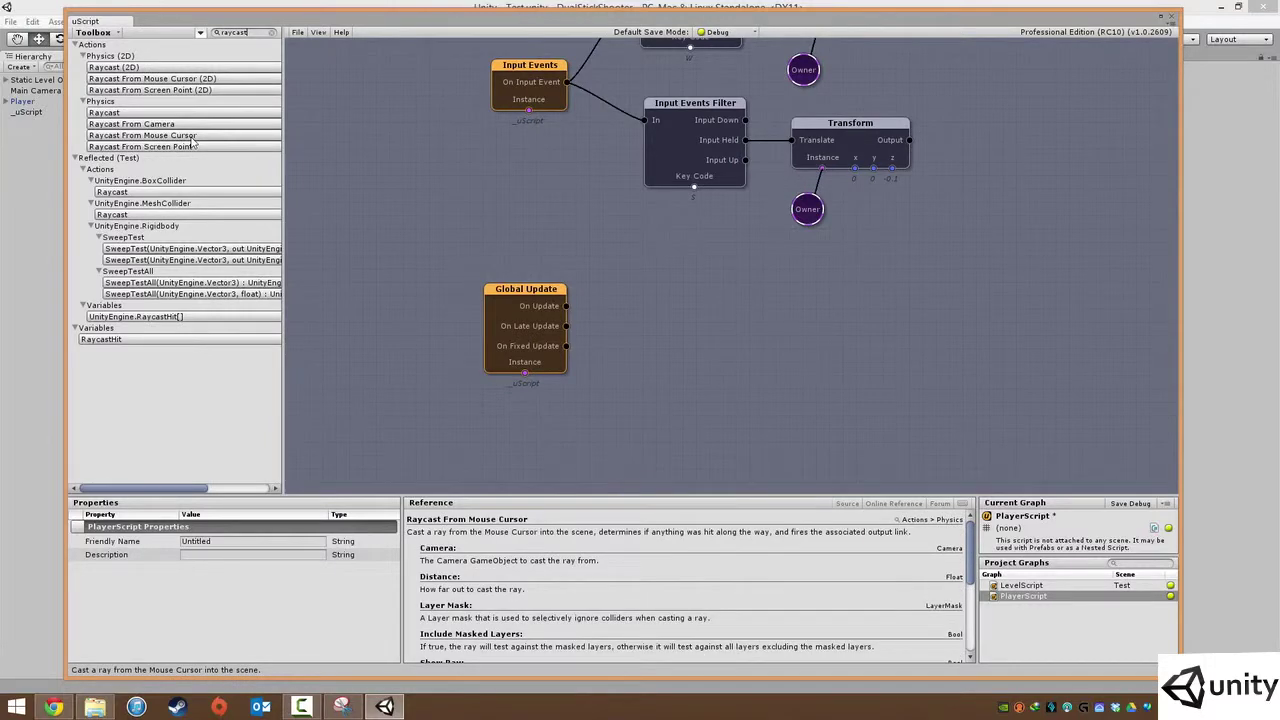
Place Raycast From Mouse Cursor right of Global Update and link On Update to its In.
click(185, 135)
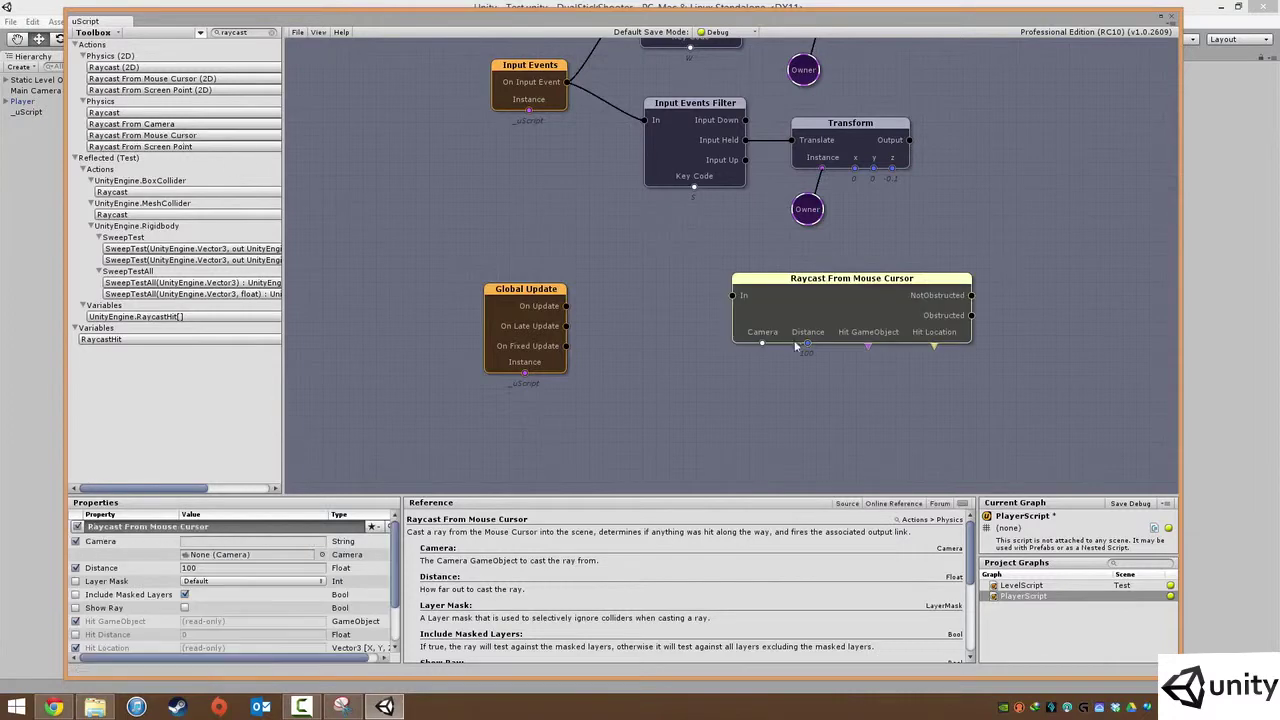
drag(812, 306, 717, 304)
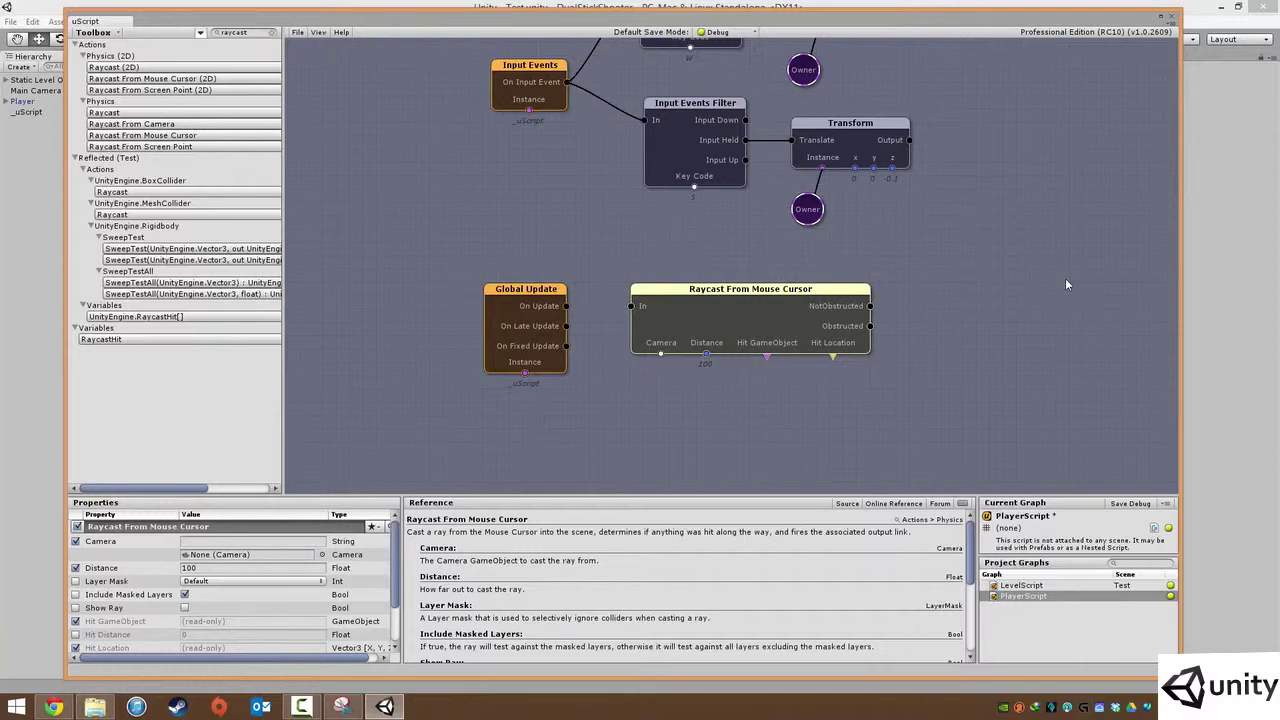
drag(659, 309, 646, 309)
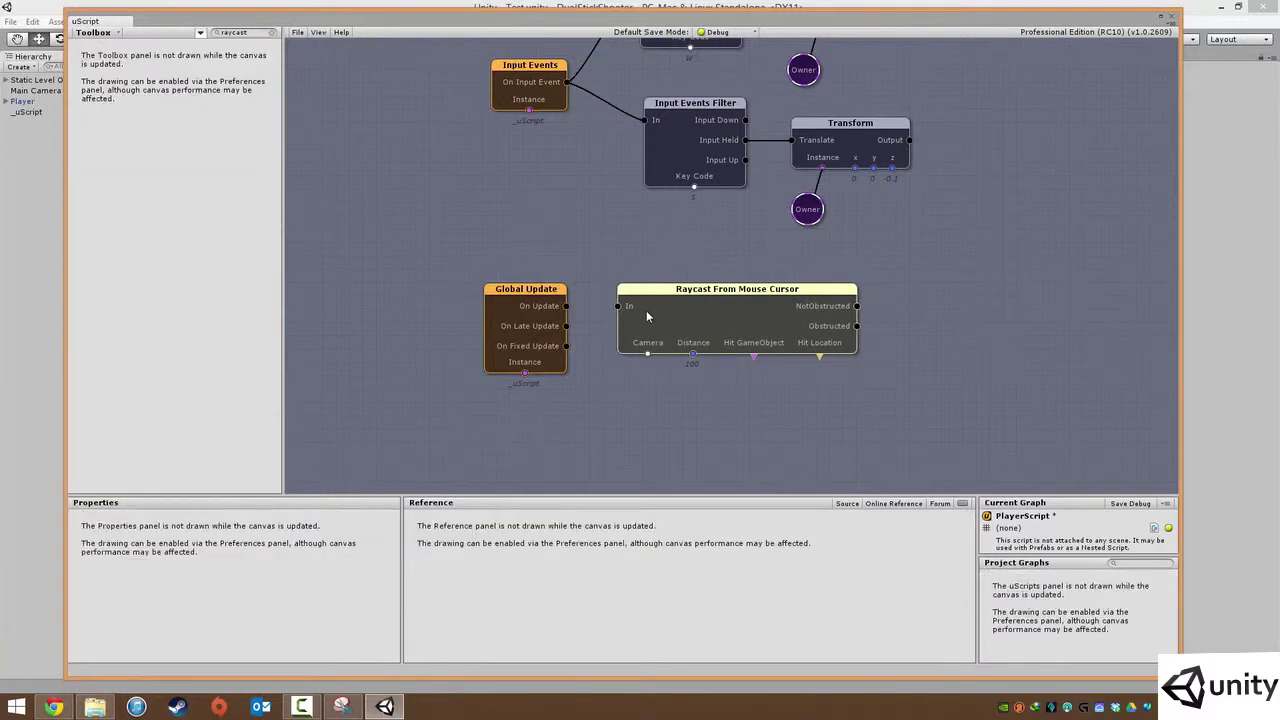
drag(566, 306, 618, 306)
drag(731, 309, 718, 308)
middle_drag(647, 327, 578, 314)
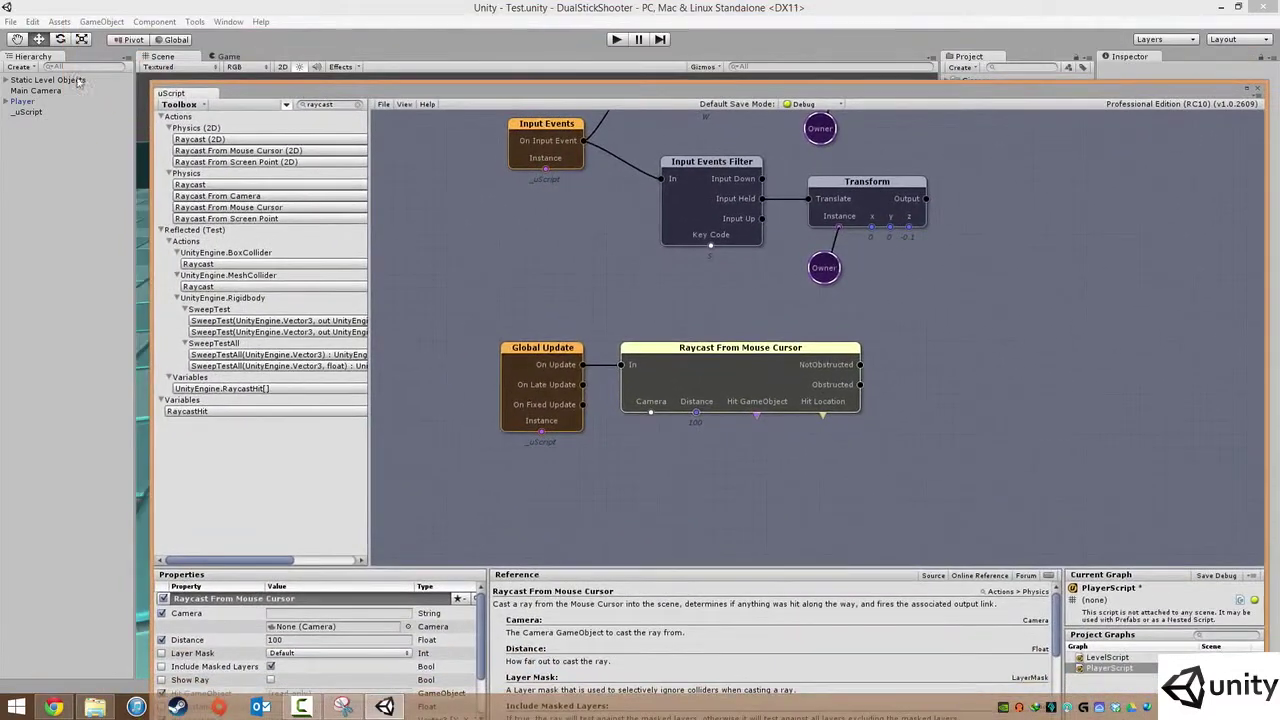
Set Main Camera as the raycast's camera, replacing the separately added camera variable node.
drag(651, 412, 650, 432)
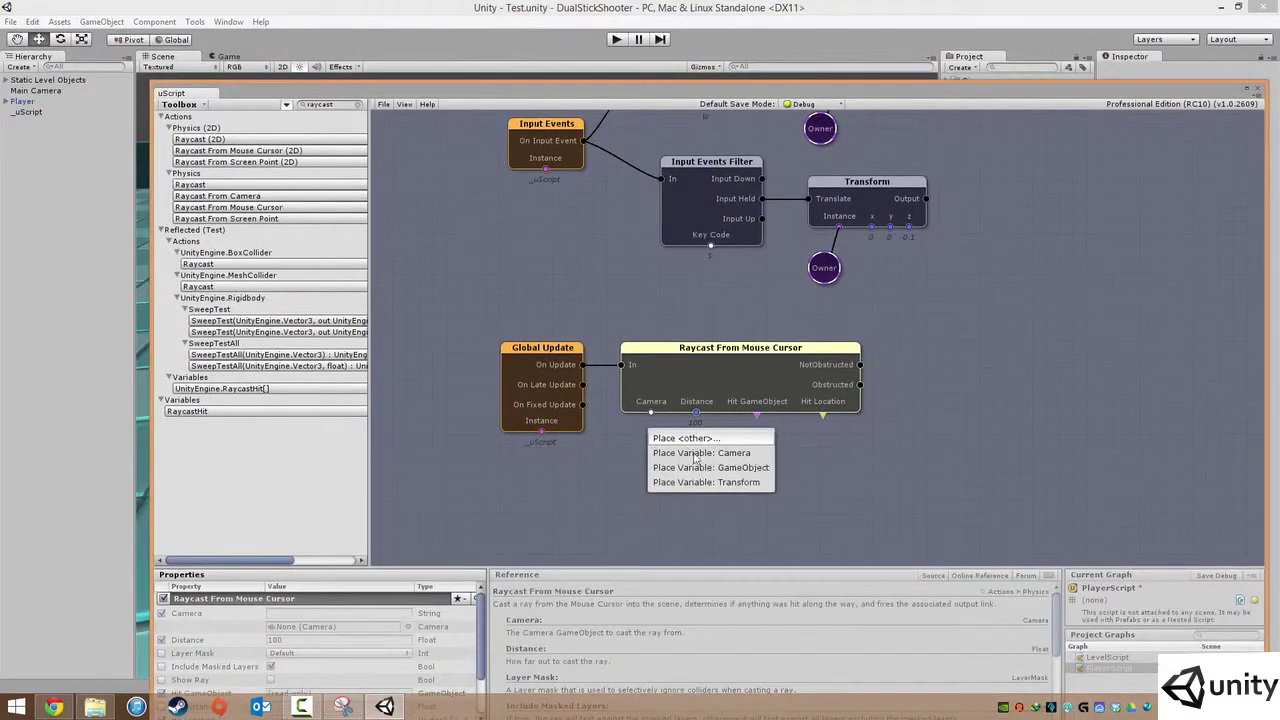
click(712, 453)
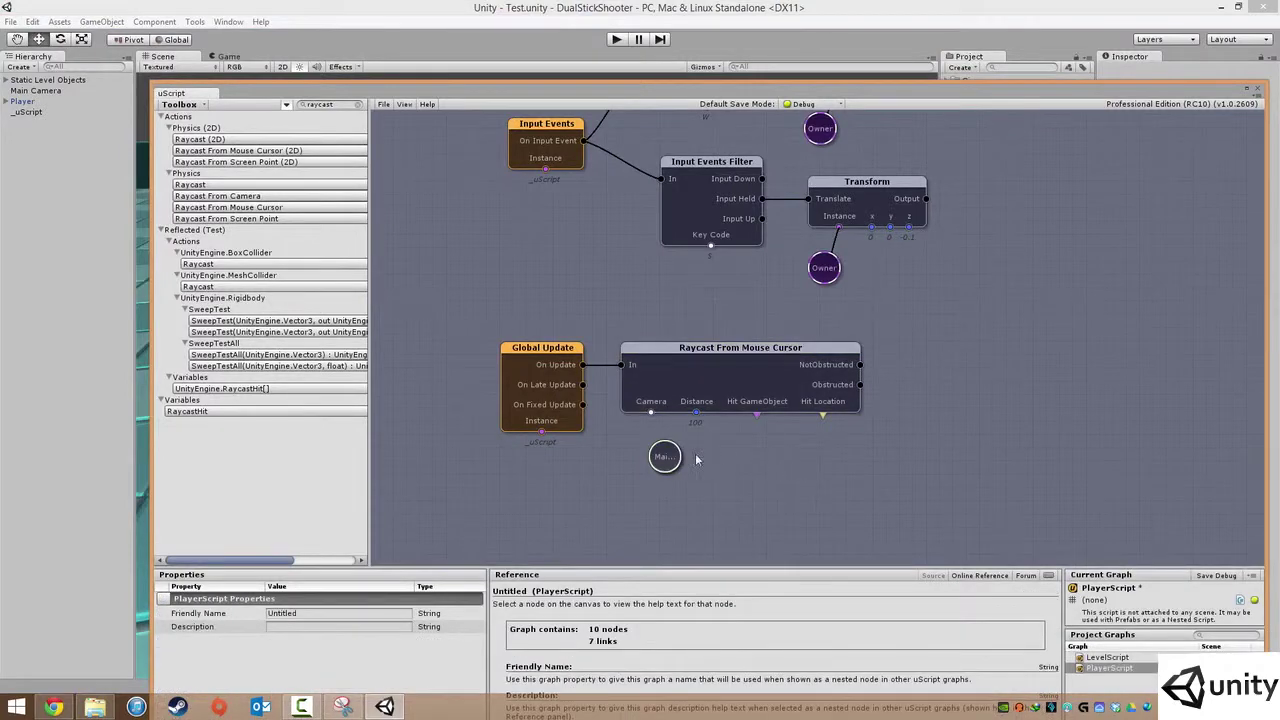
mouse_move(668, 458)
mouse_down()
mouse_move(657, 478)
mouse_move(643, 464)
mouse_up()
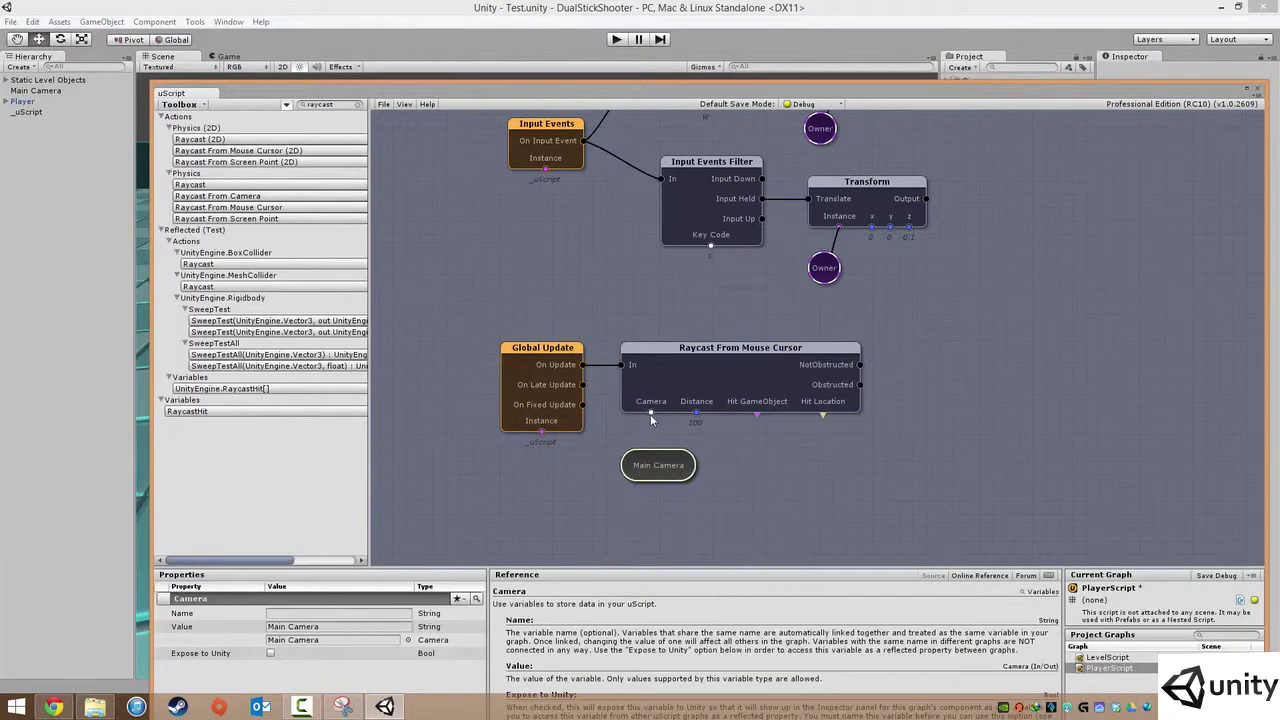
click(730, 427)
click(712, 403)
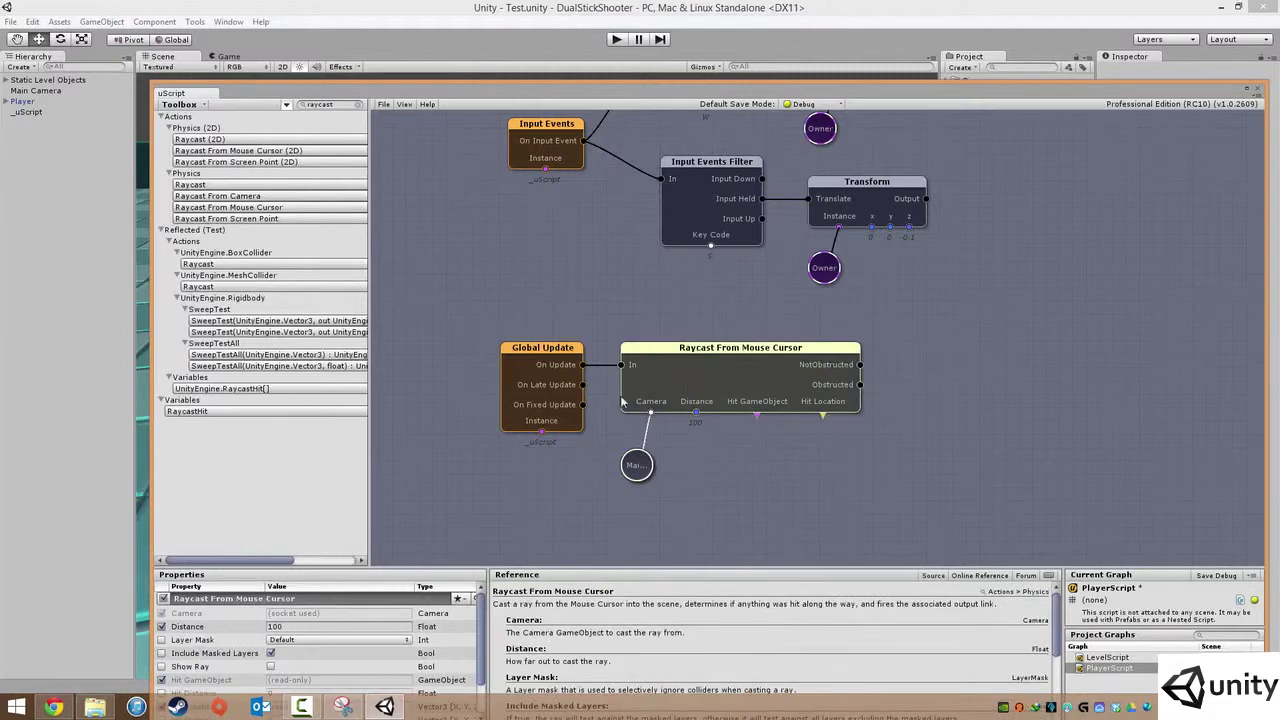
click(634, 474)
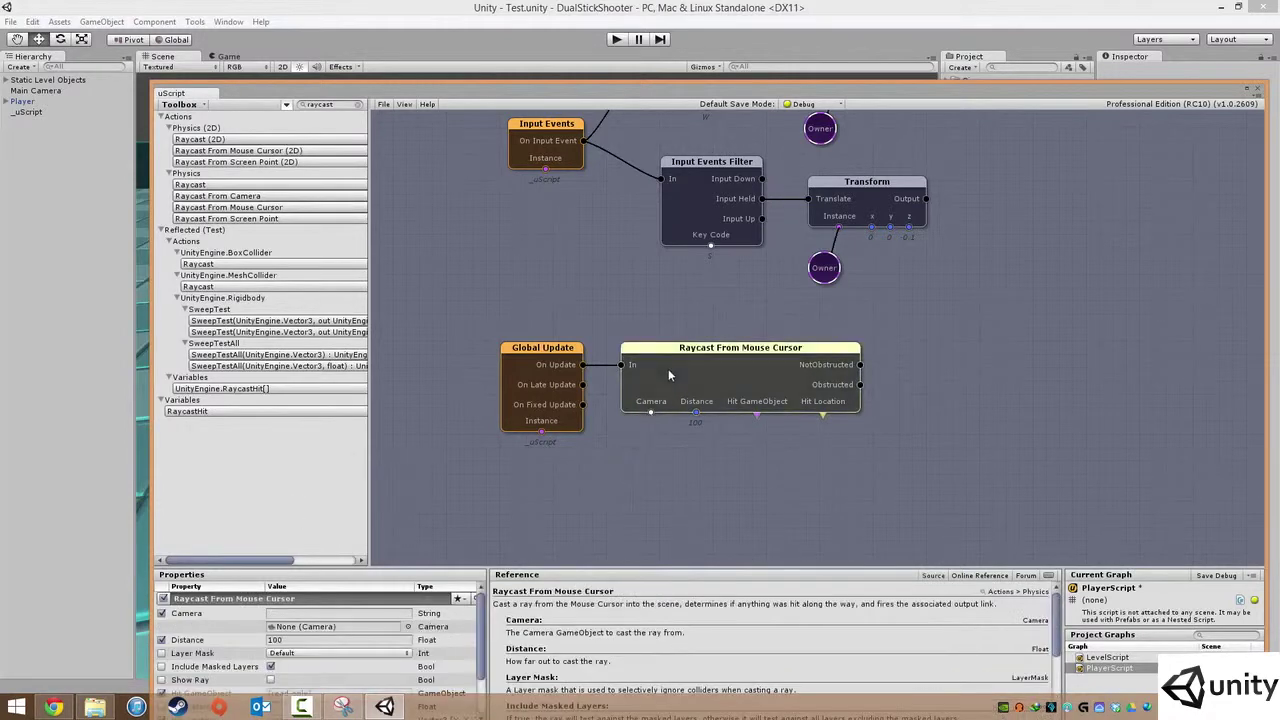
key(Delete)
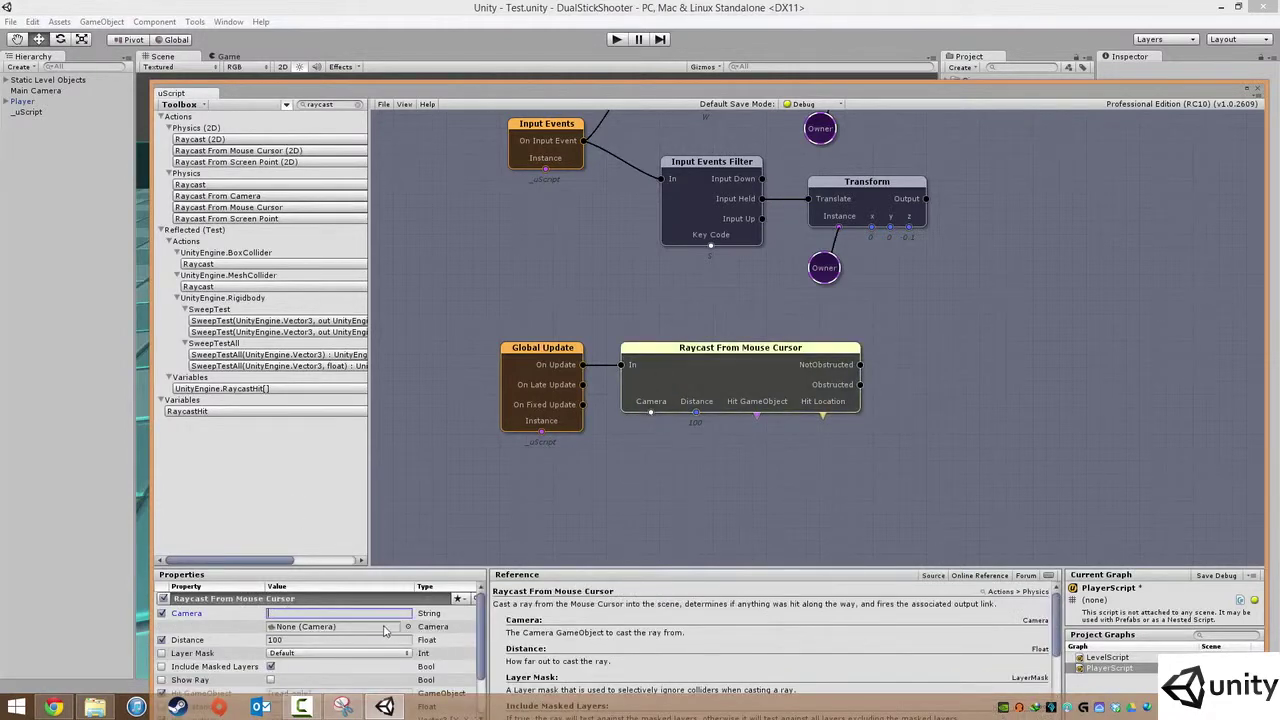
click(408, 626)
double_click(610, 107)
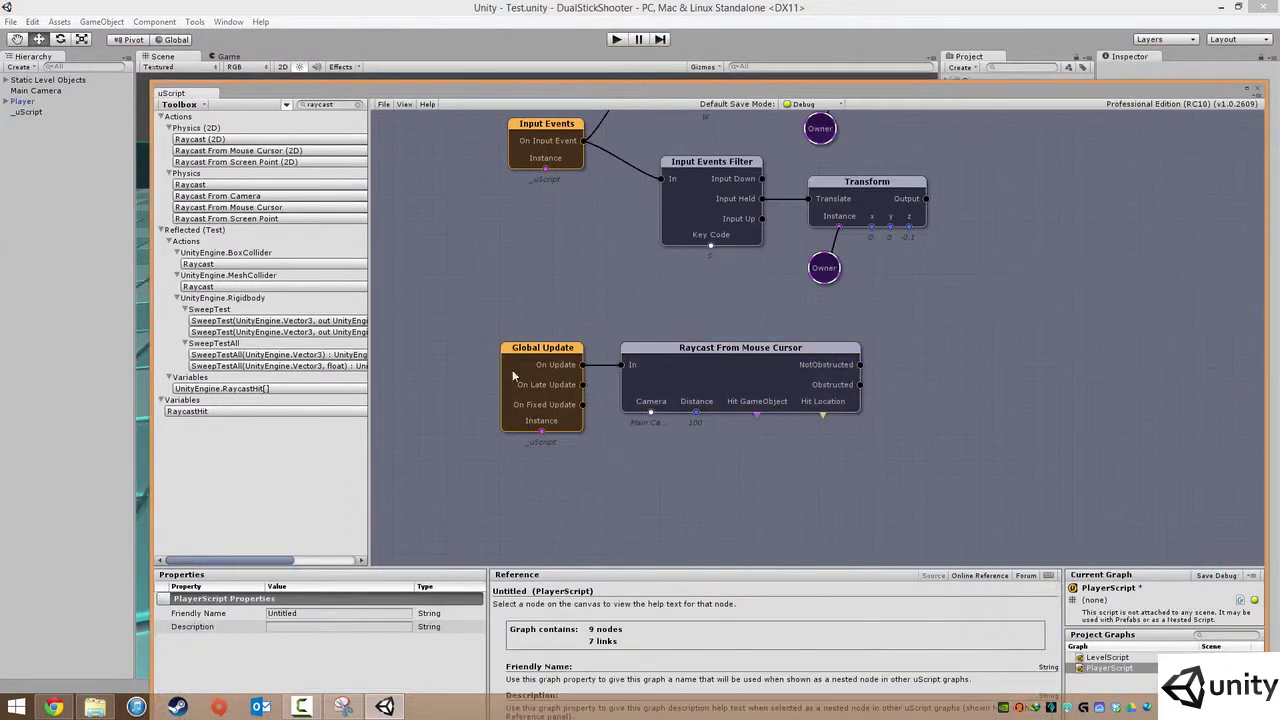
Change the Raycast From Mouse Cursor node's Distance from 100 to 1000.
drag(512, 369, 815, 495)
click(856, 444)
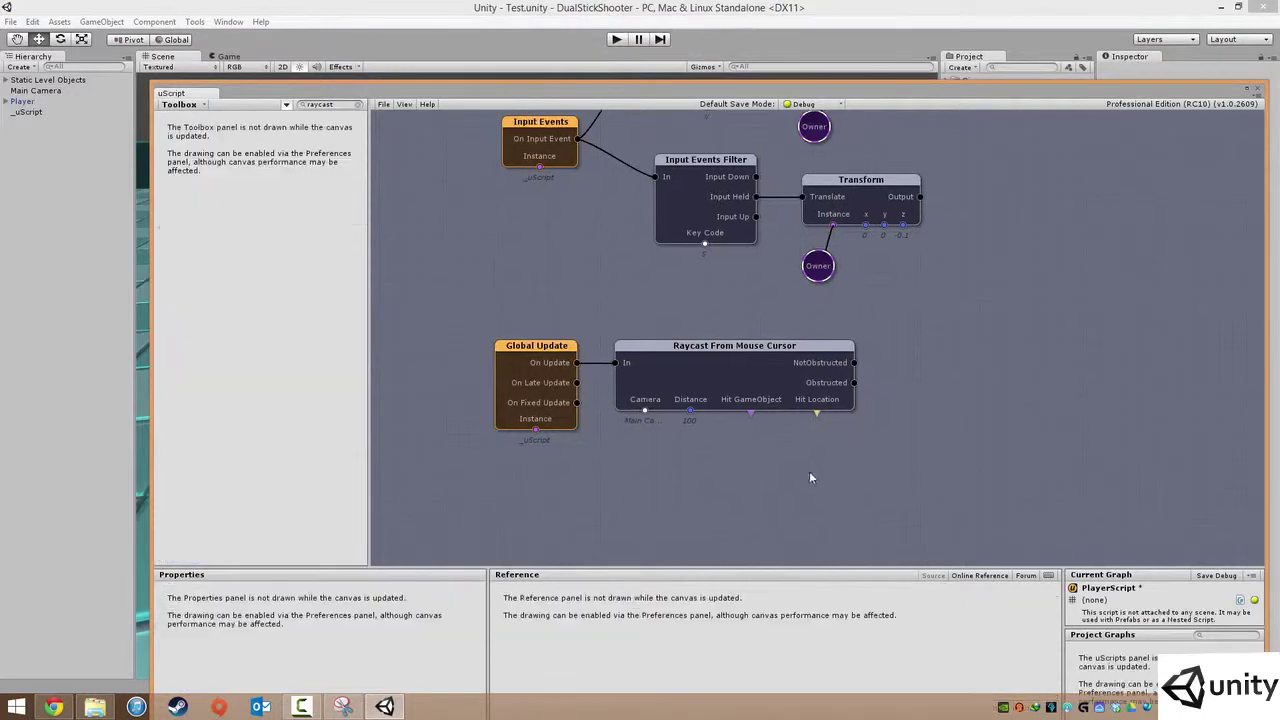
middle_drag(809, 471, 773, 460)
click(715, 390)
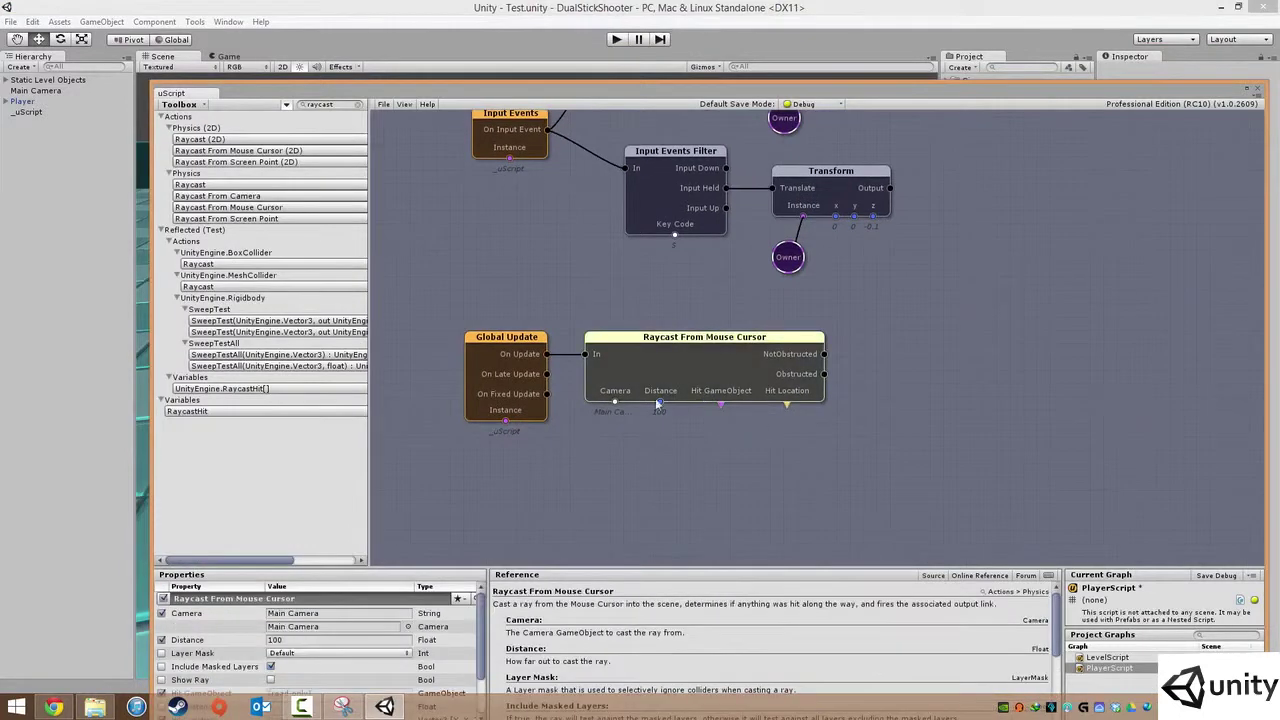
click(300, 642)
text(1)
text(000)
mouse_move(752, 456)
middle_down()
mouse_move(794, 452)
mouse_move(795, 463)
middle_up()
click(795, 463)
middle_drag(741, 381, 702, 357)
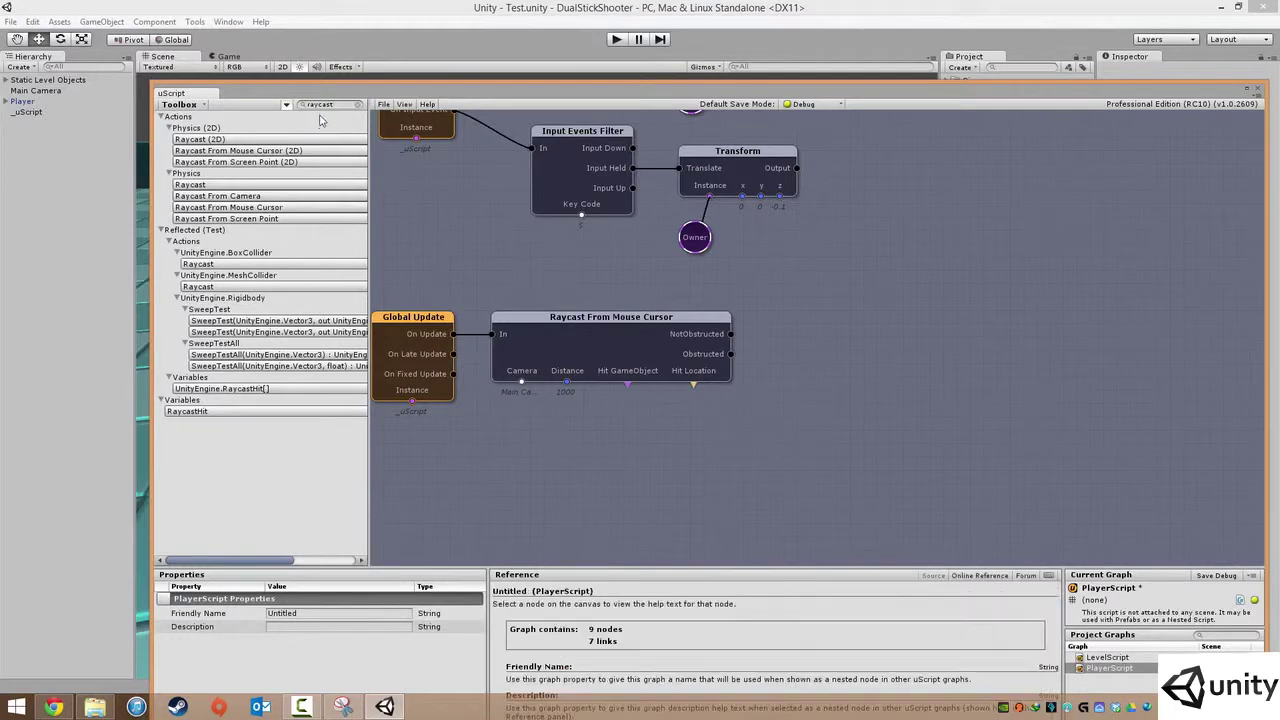
Add a Vector3 variable node and link the raycast's Hit Location output to it.
right_click(729, 427)
mouse_move(785, 436)
mouse_move(912, 501)
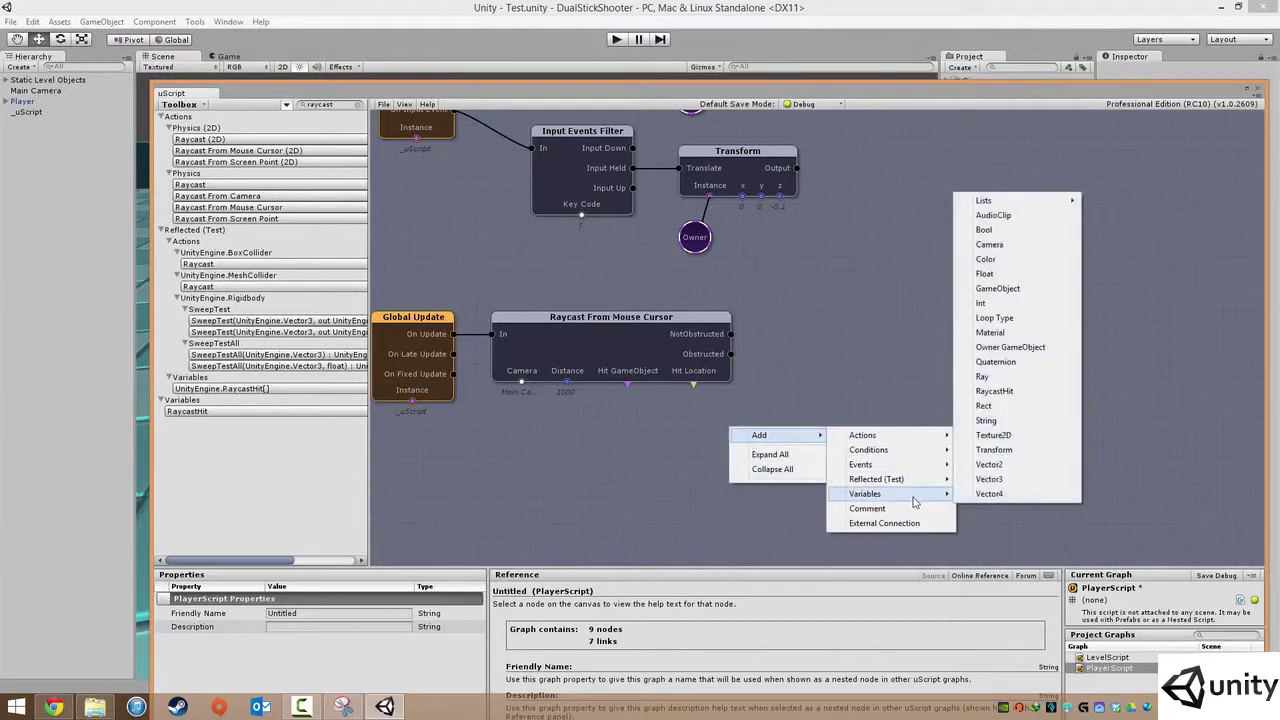
click(1003, 480)
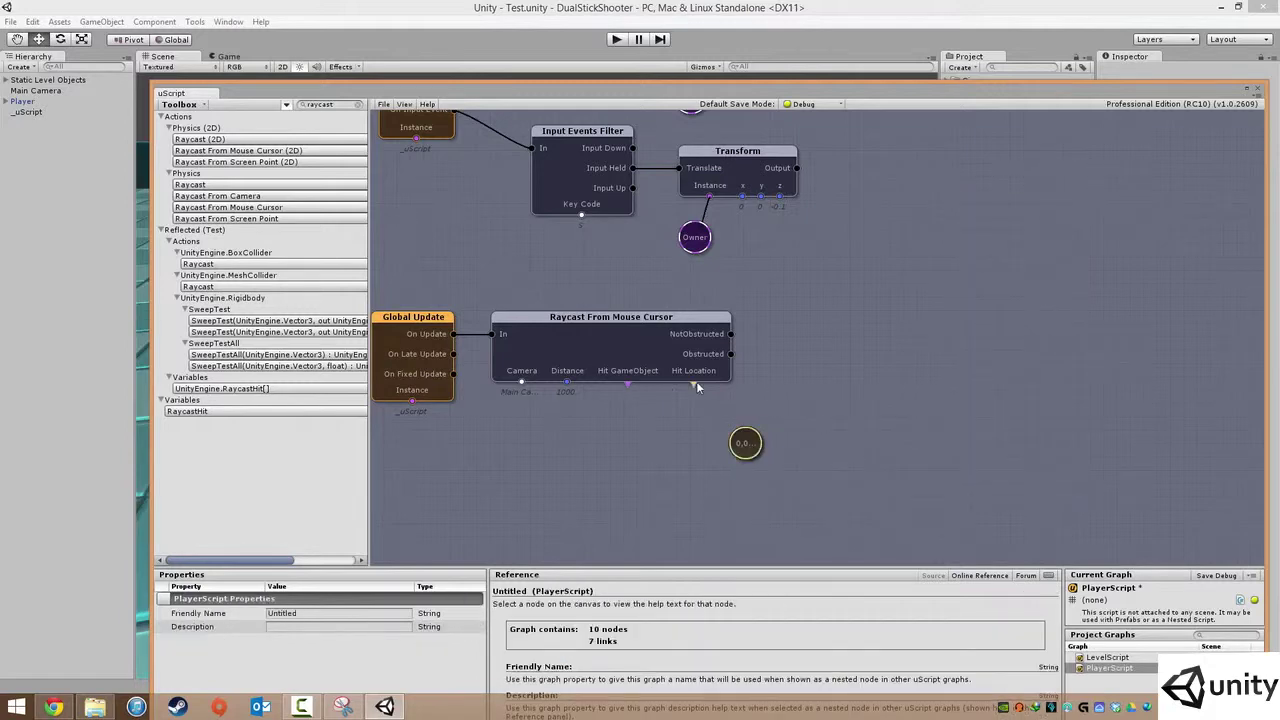
mouse_move(732, 443)
mouse_down()
mouse_move(714, 420)
mouse_move(764, 426)
mouse_up()
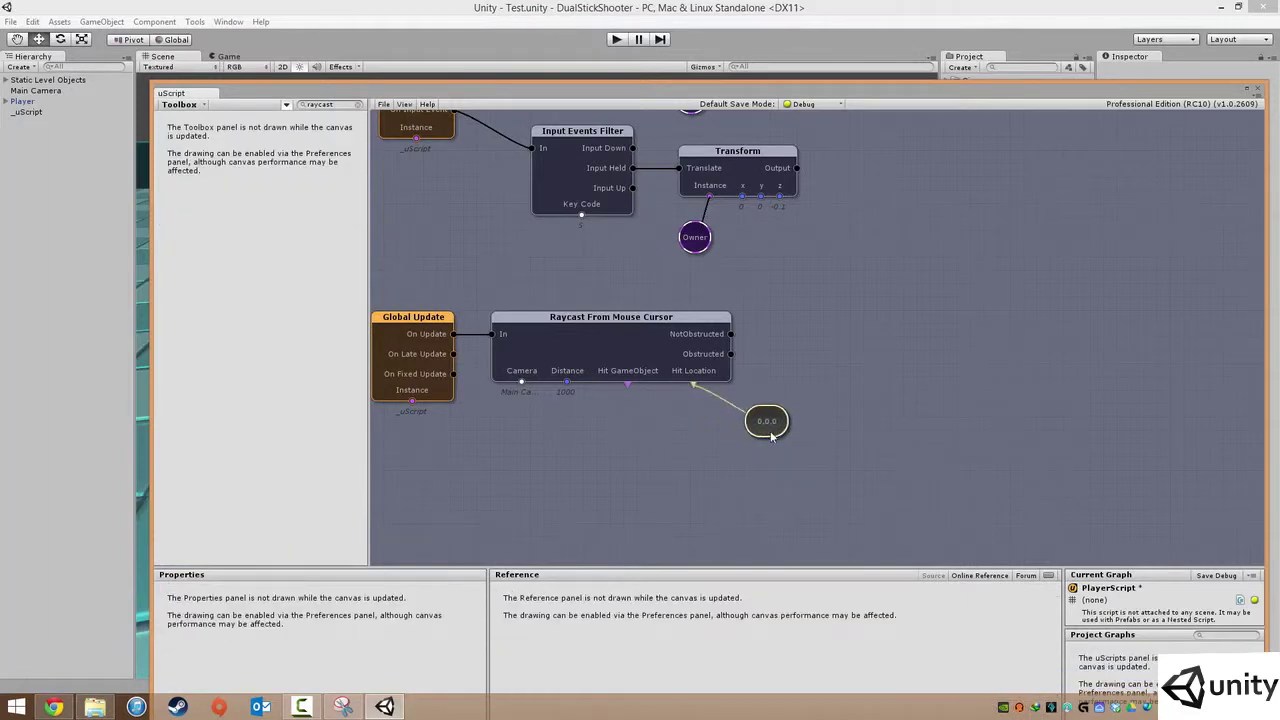
drag(889, 373, 822, 382)
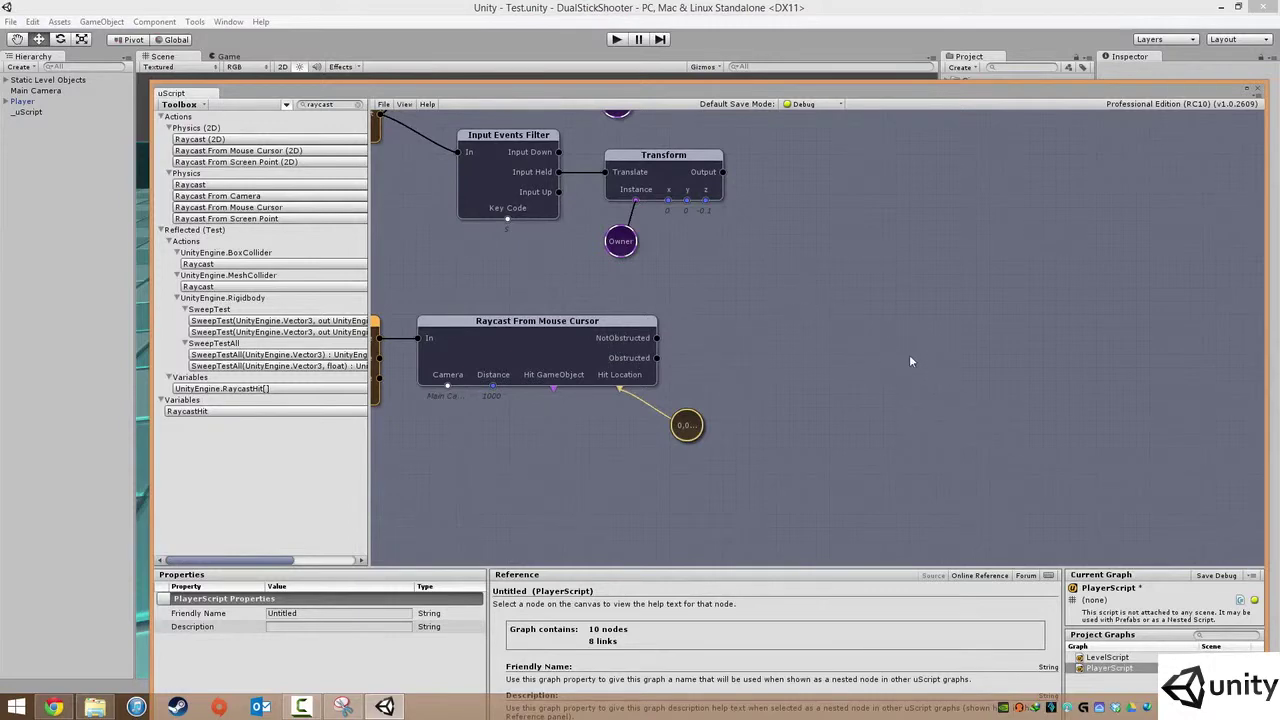
Replace the Toolbox search with 'get components (v'.
drag(909, 354, 899, 355)
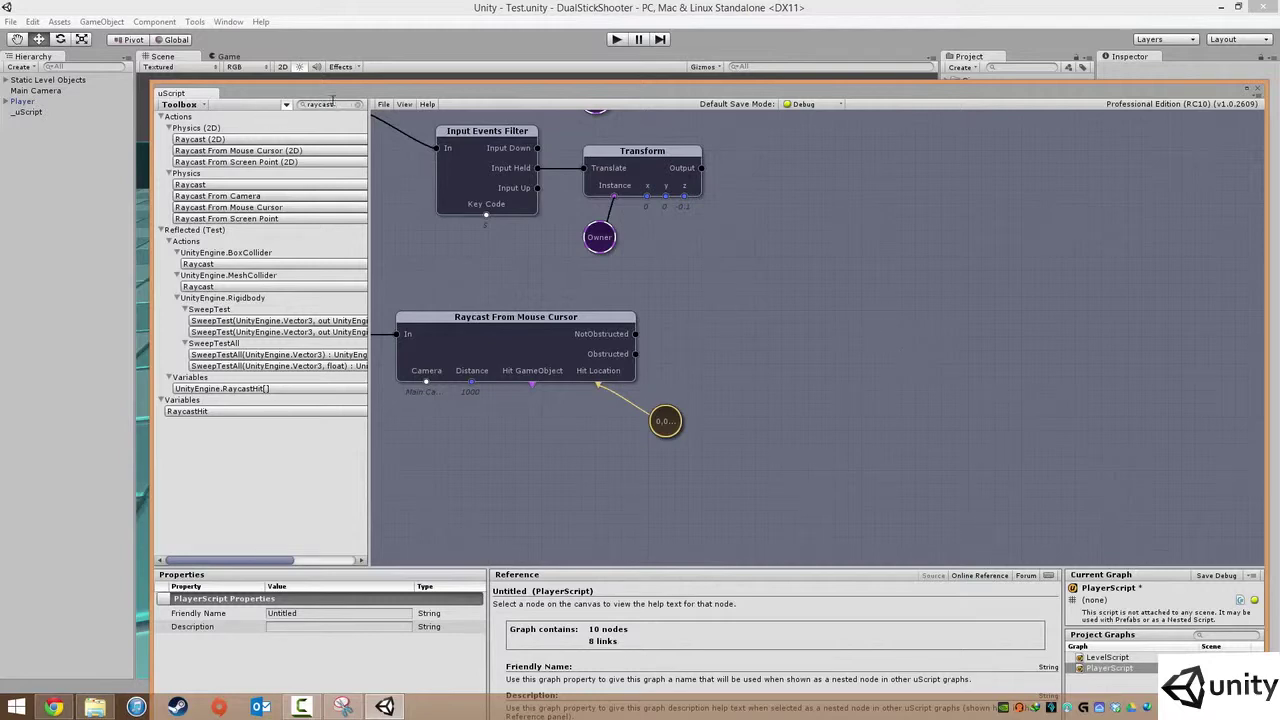
double_click(332, 102)
text(get)
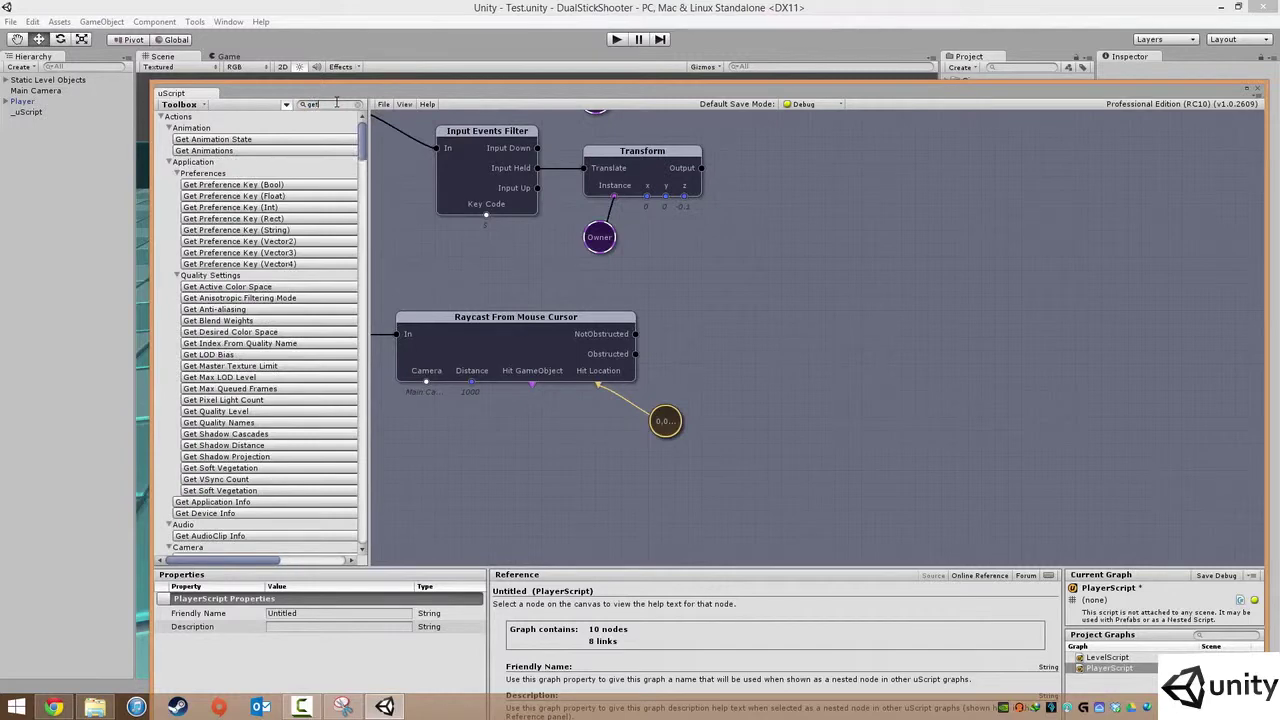
text( componen)
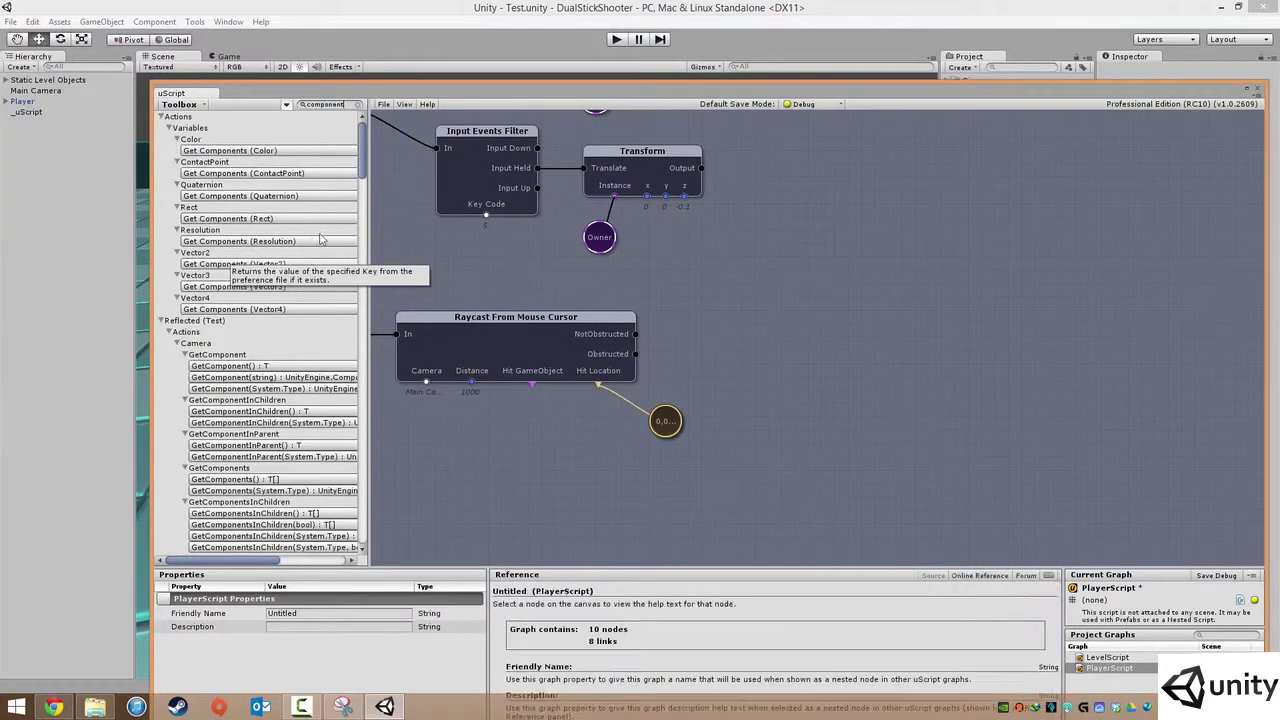
text(ts (v)
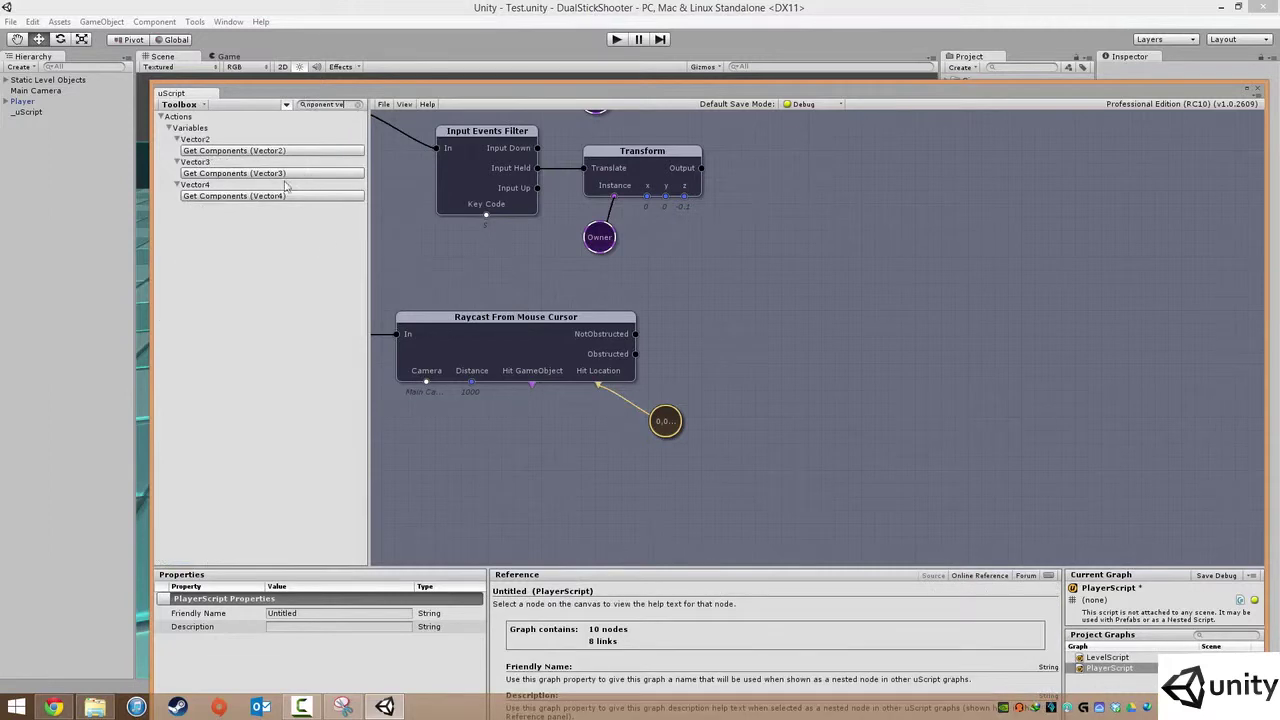
Add Get Components (Vector3) beside the raycast, wiring Obstructed to In and the Vector3 variable to its input.
click(240, 173)
drag(887, 350, 838, 317)
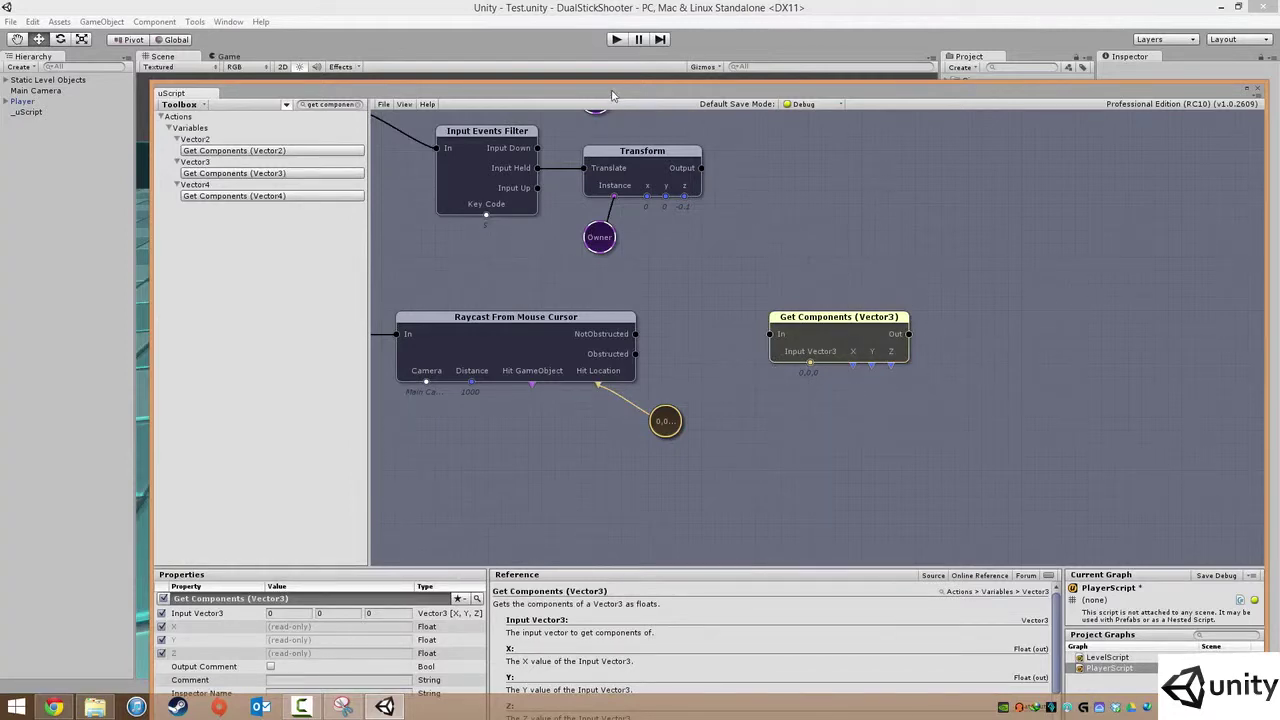
drag(613, 95, 615, 297)
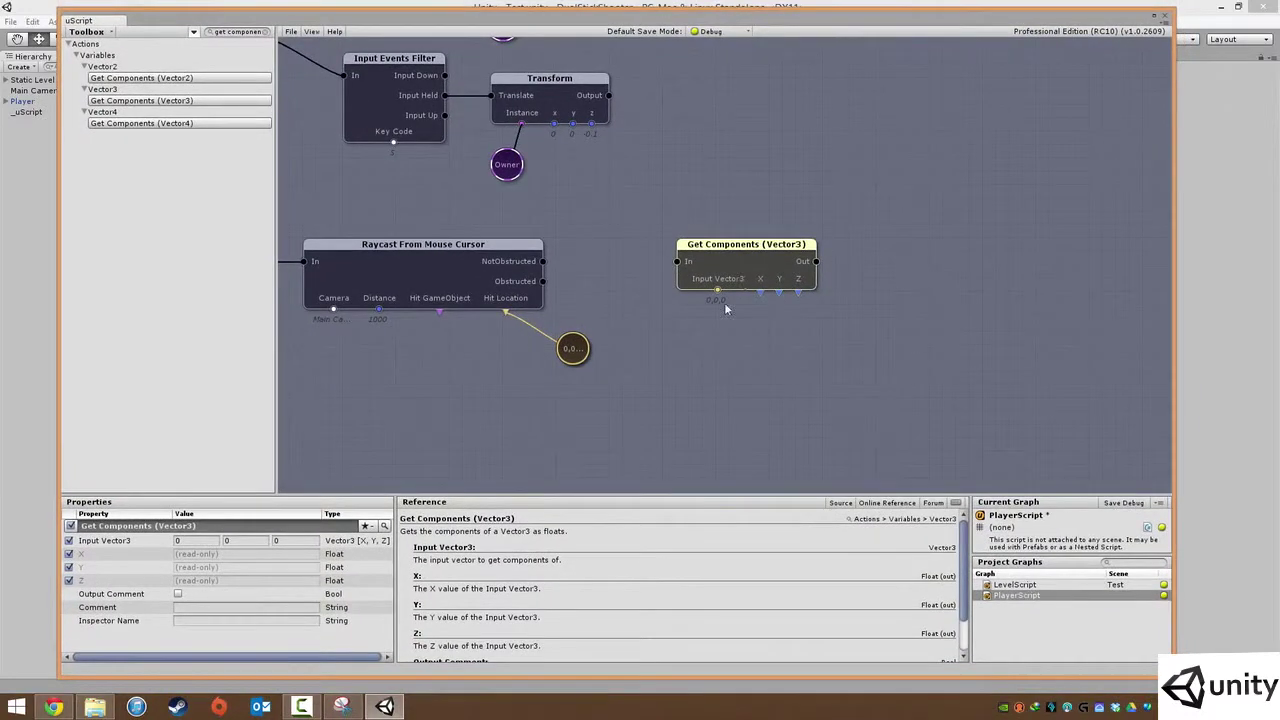
drag(675, 276, 621, 289)
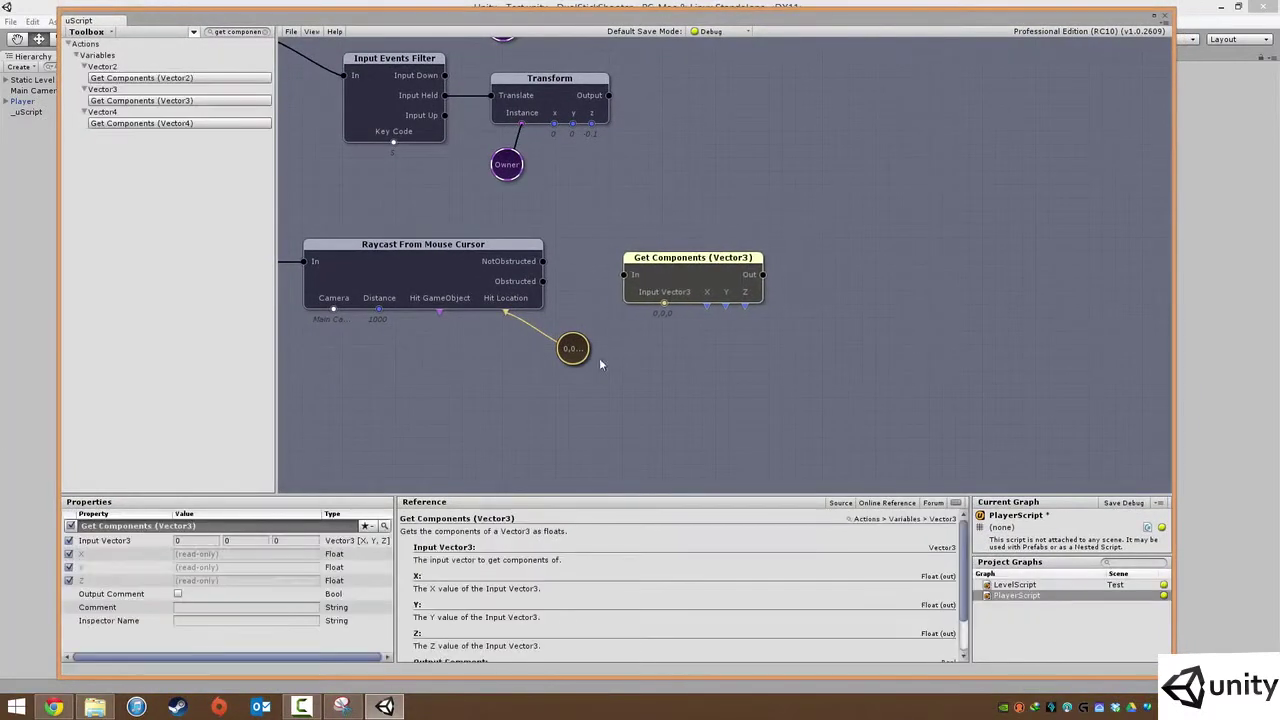
mouse_move(557, 346)
mouse_down()
mouse_move(576, 359)
mouse_move(544, 359)
mouse_up()
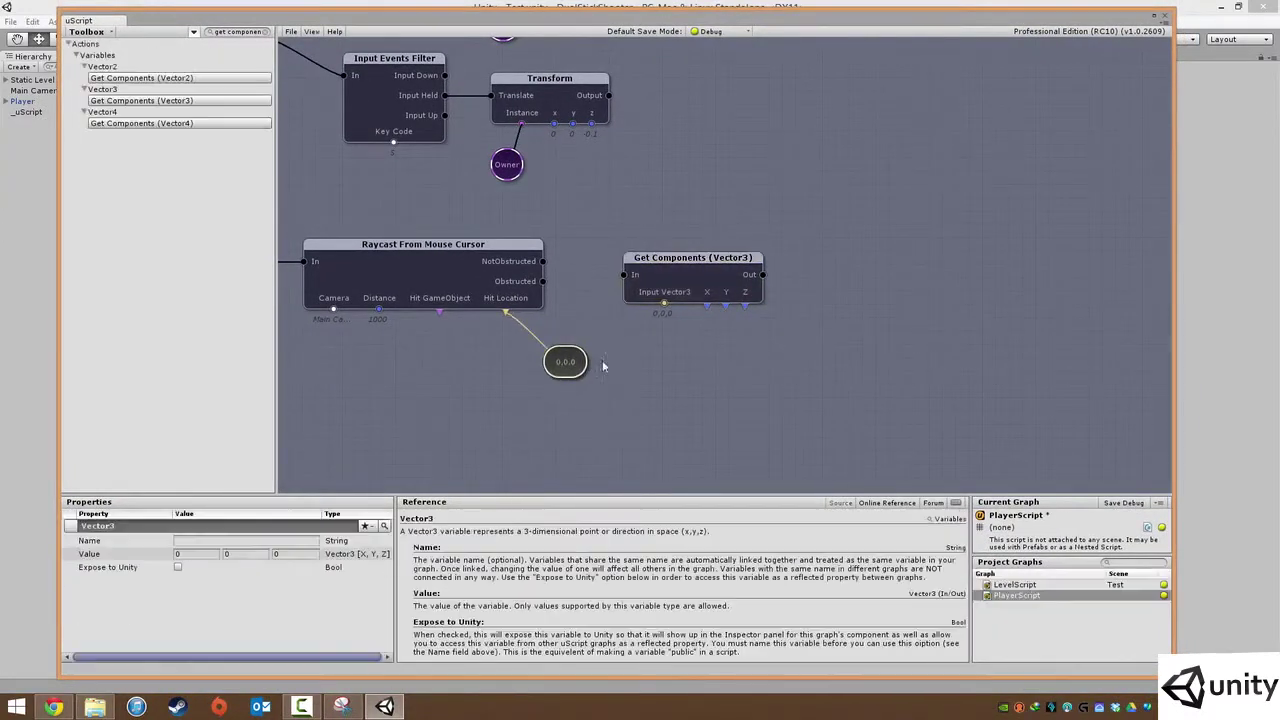
mouse_move(543, 281)
mouse_down()
mouse_move(624, 274)
mouse_move(674, 292)
mouse_move(560, 362)
mouse_move(593, 366)
mouse_up()
Add a Float variable under Get Components and link its Y output to it.
click(770, 380)
middle_drag(802, 382, 760, 375)
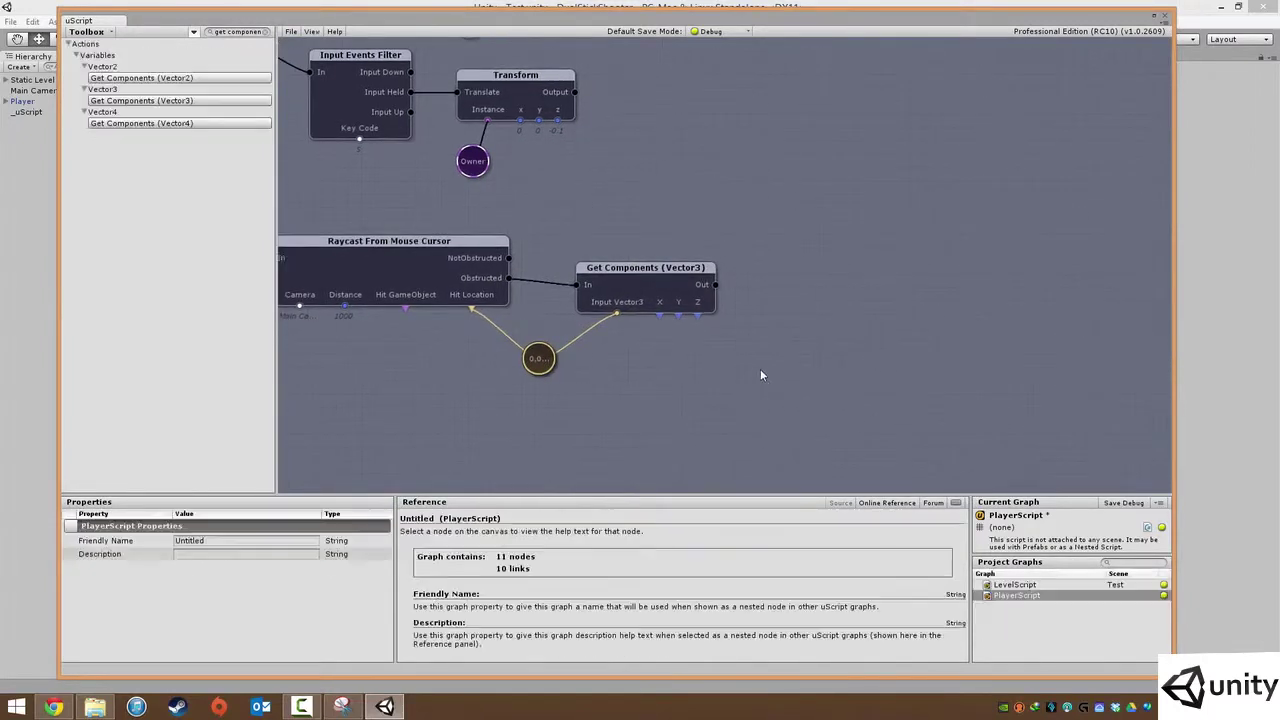
right_click(659, 363)
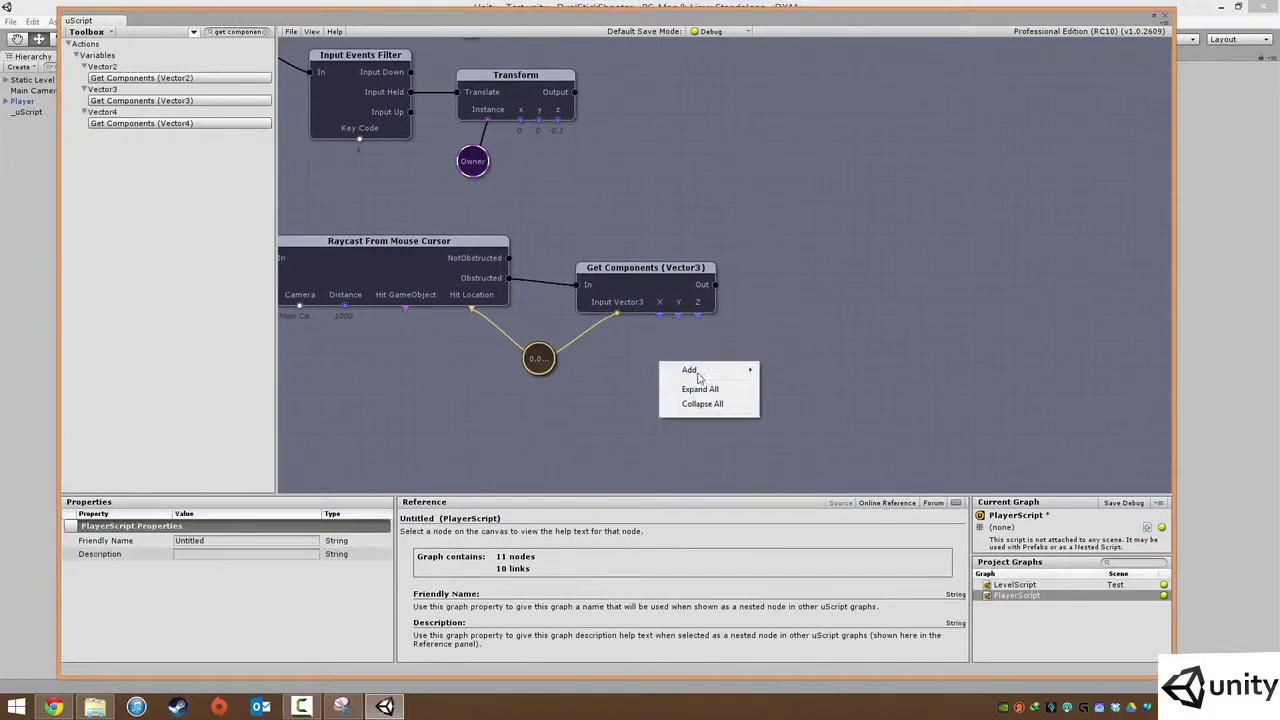
mouse_move(699, 374)
mouse_move(800, 428)
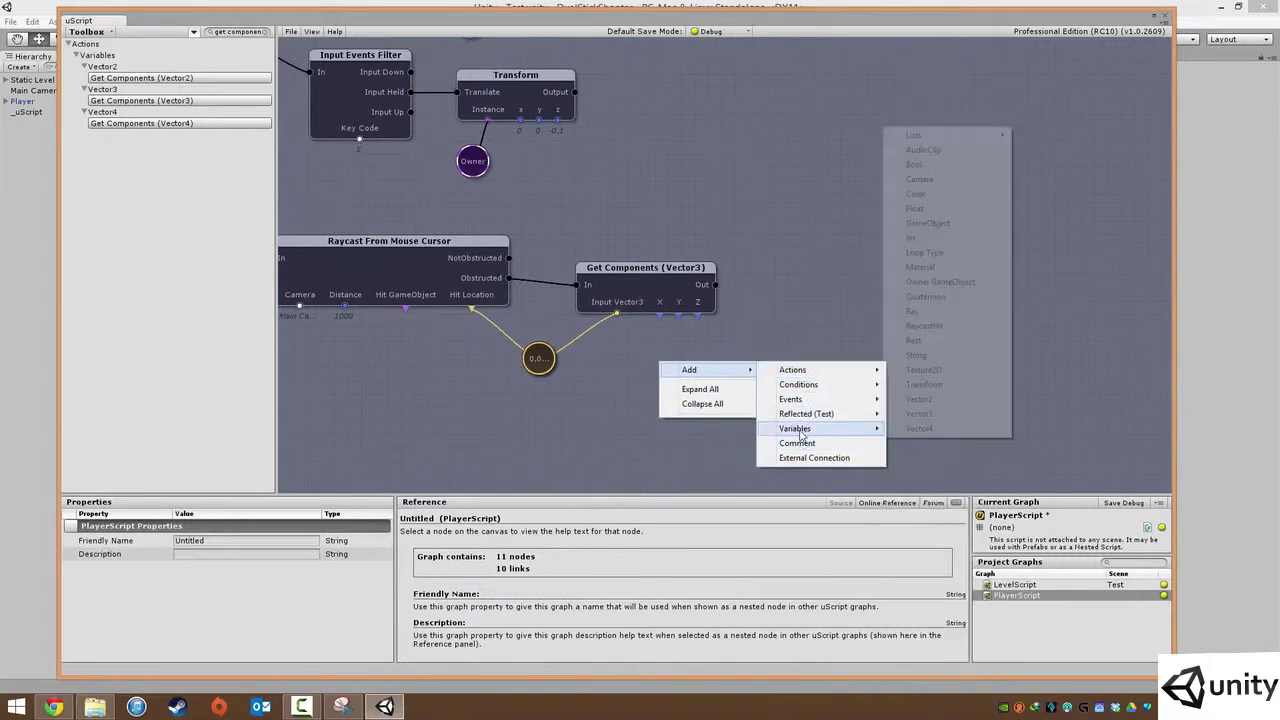
click(940, 208)
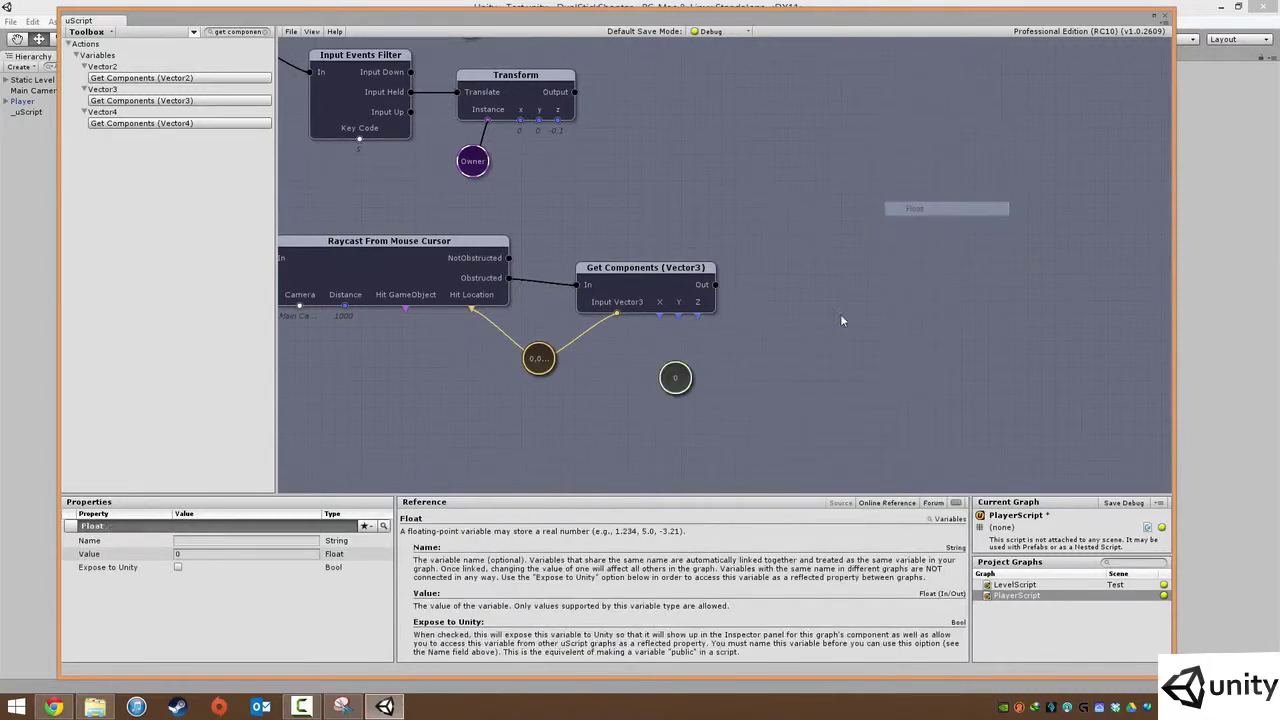
drag(672, 386, 642, 366)
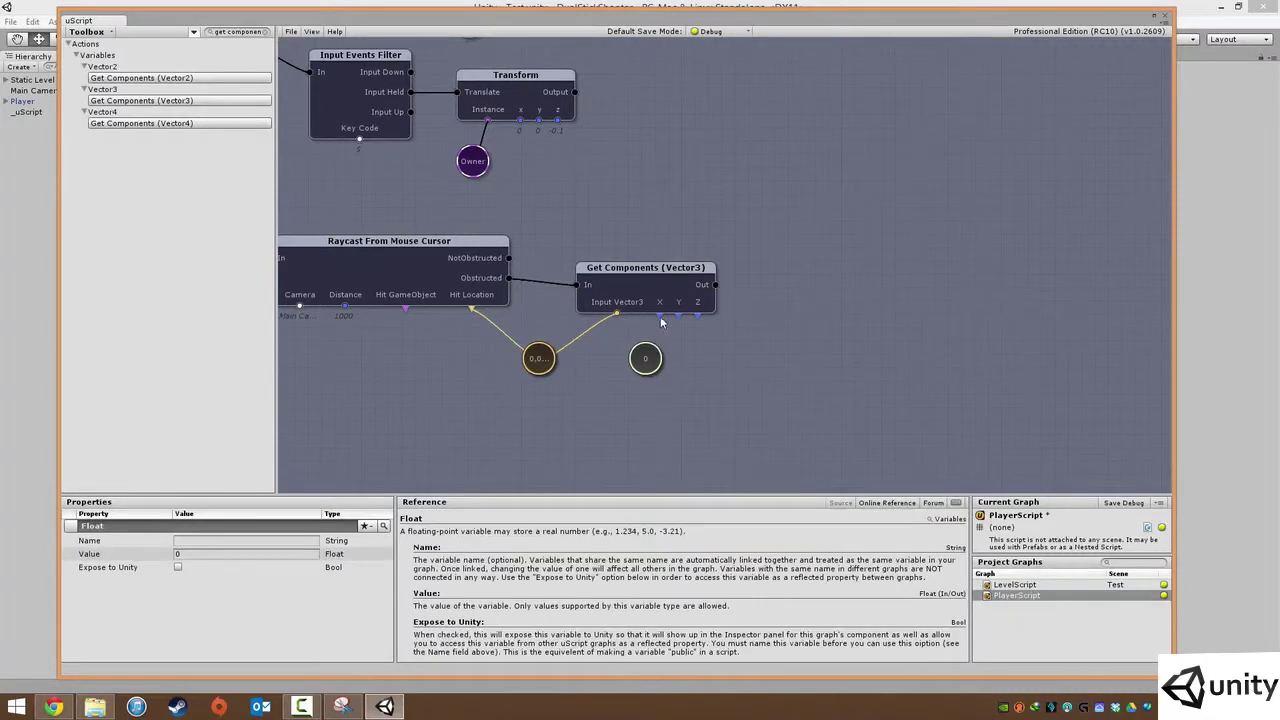
drag(658, 316, 652, 366)
Add a second Float variable for the Z output.
right_click(785, 374)
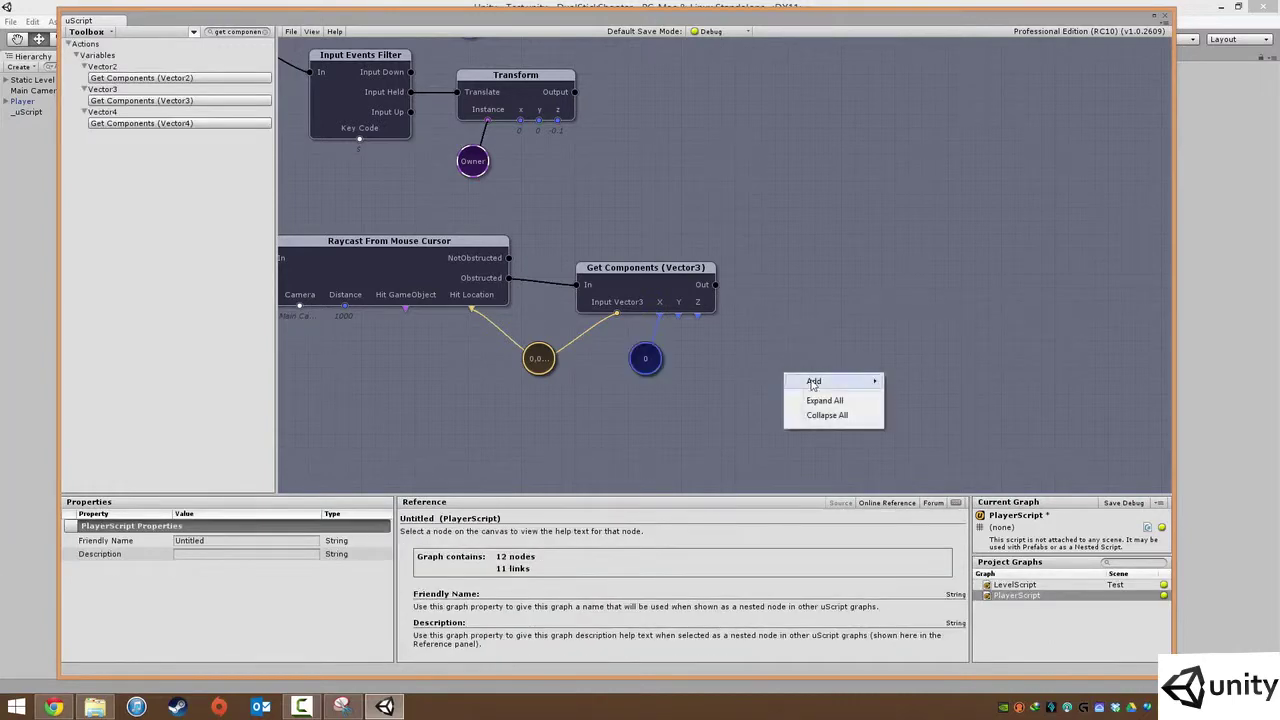
mouse_move(818, 381)
mouse_move(935, 440)
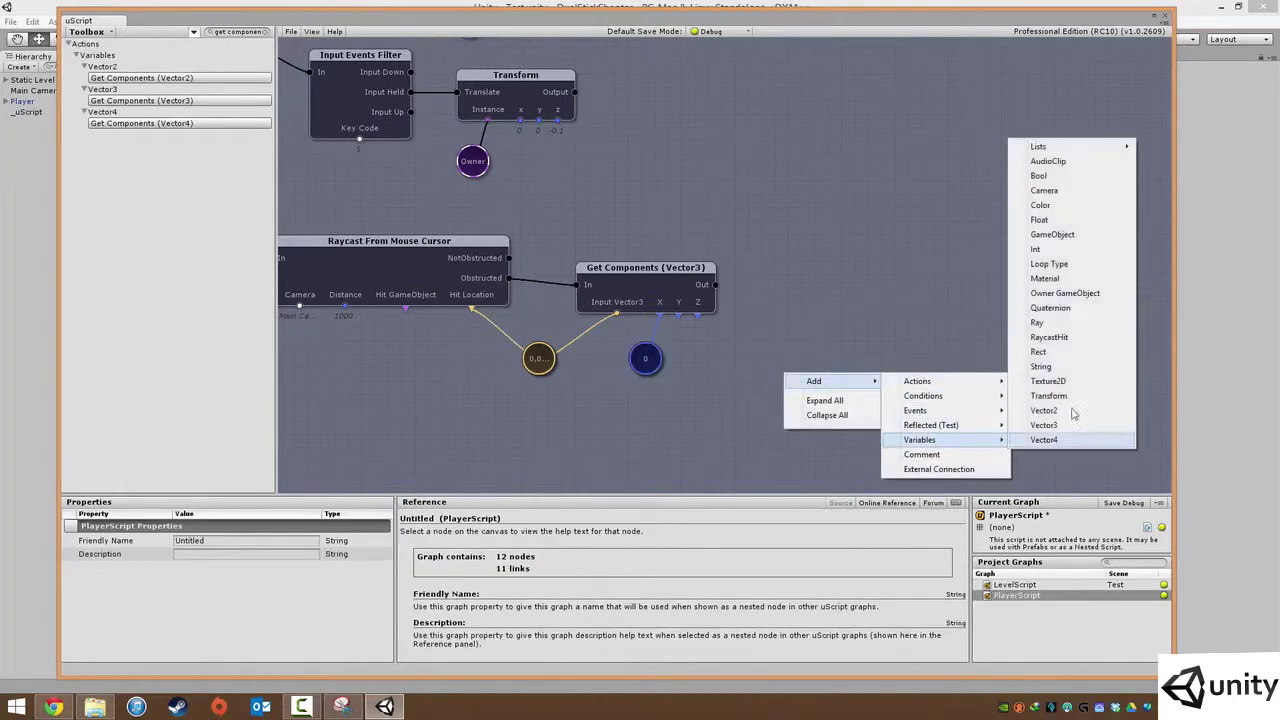
click(1056, 229)
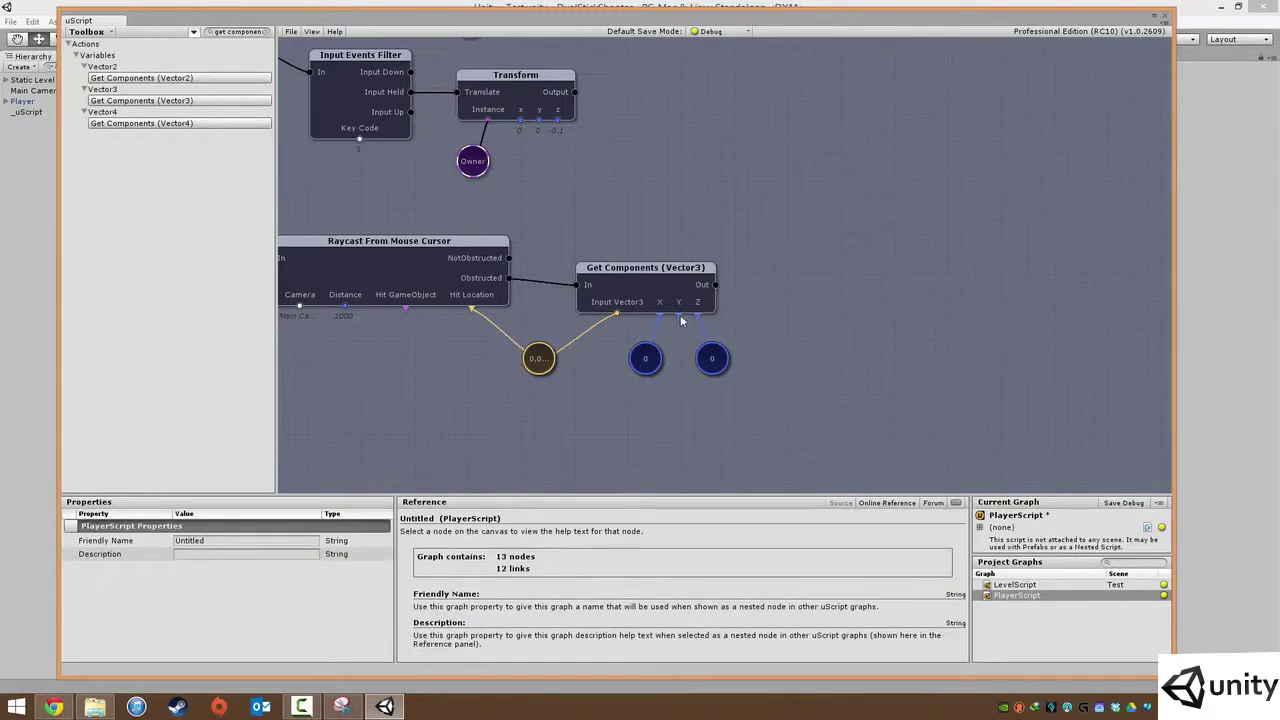
Rotate the Player cube about Y with the Rotate tool until its red marker faces the camera.
drag(506, 26, 622, 456)
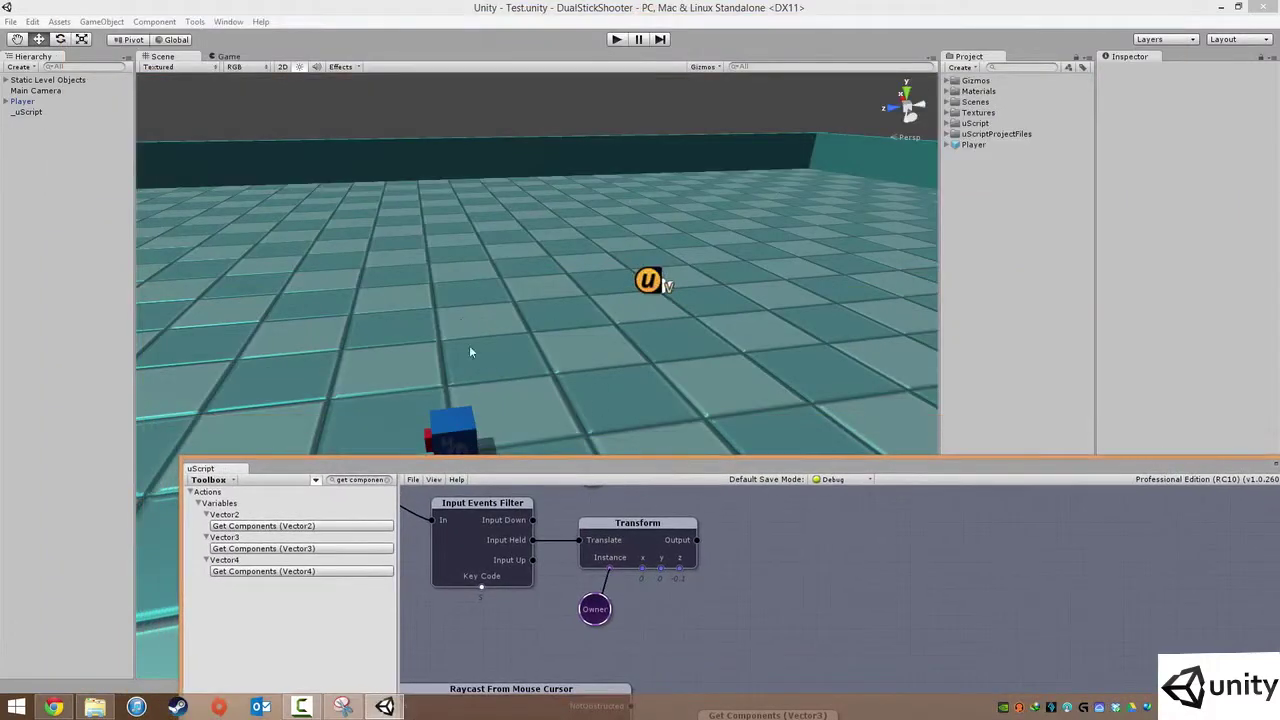
middle_drag(471, 351, 535, 292)
click(514, 368)
middle_drag(514, 368, 543, 311)
key(e)
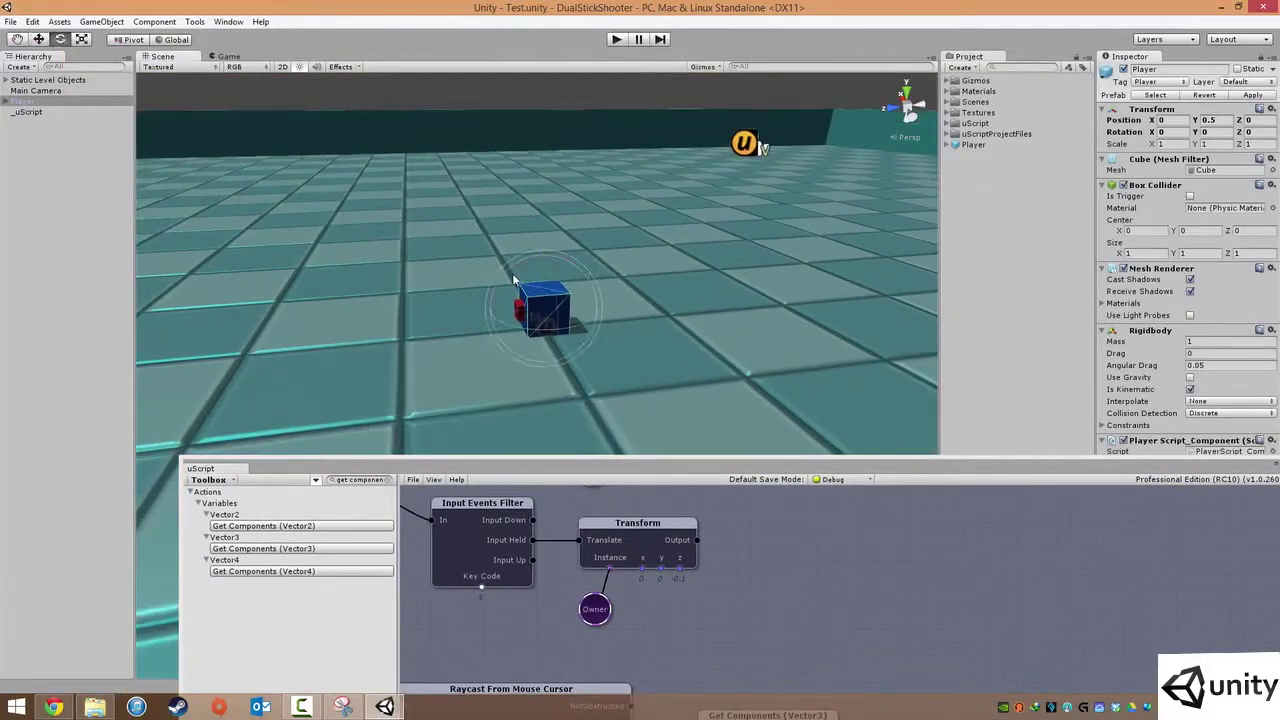
drag(508, 272, 500, 256)
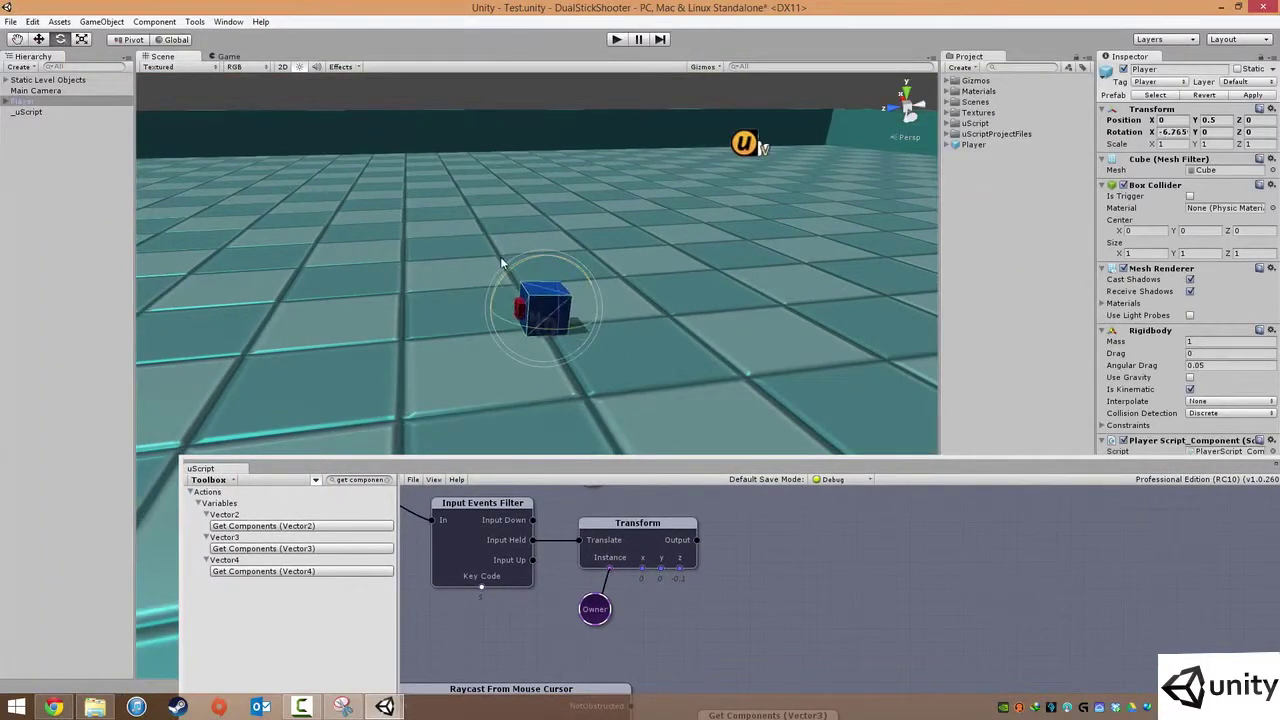
drag(650, 466, 500, 73)
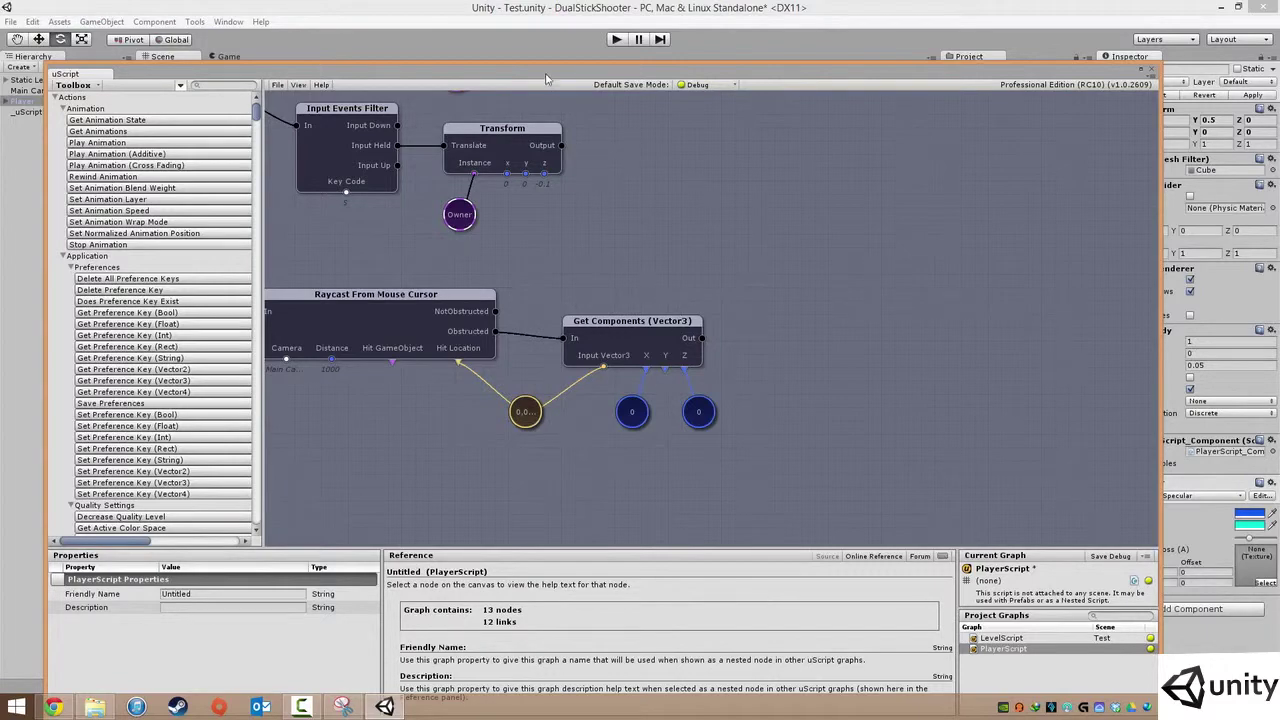
drag(552, 88, 637, 635)
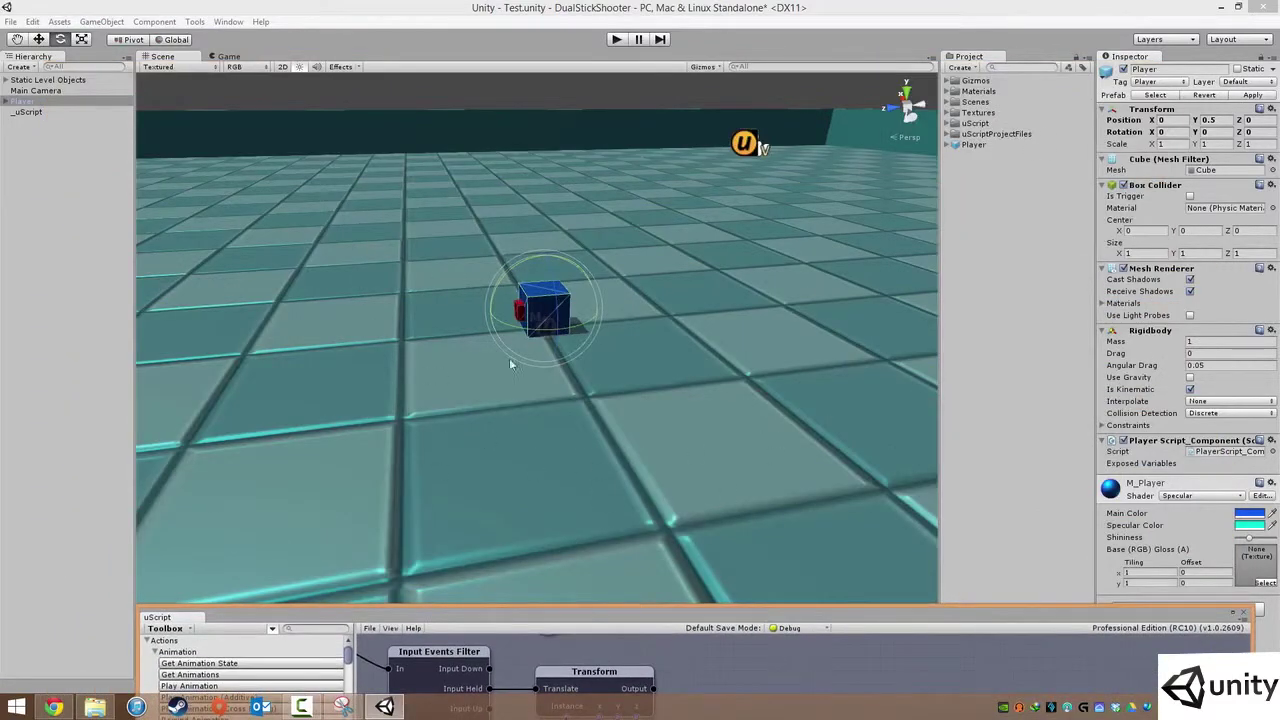
drag(519, 326, 502, 352)
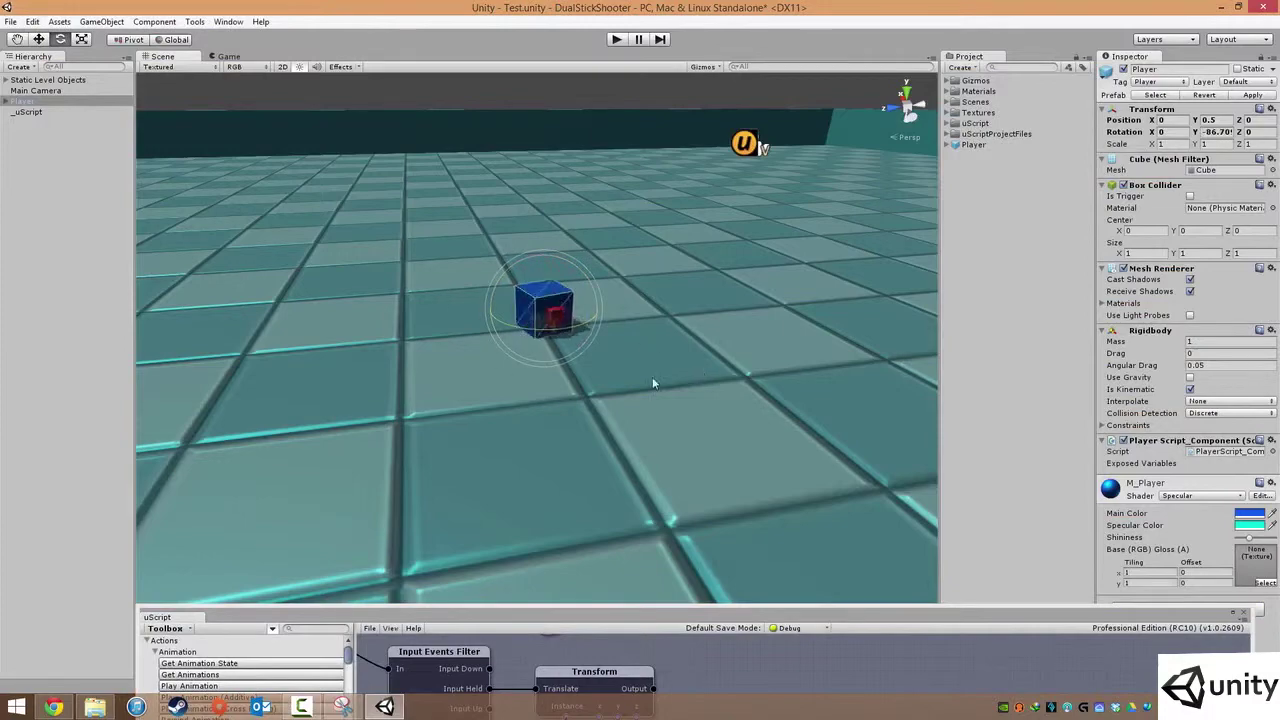
drag(780, 617, 713, 103)
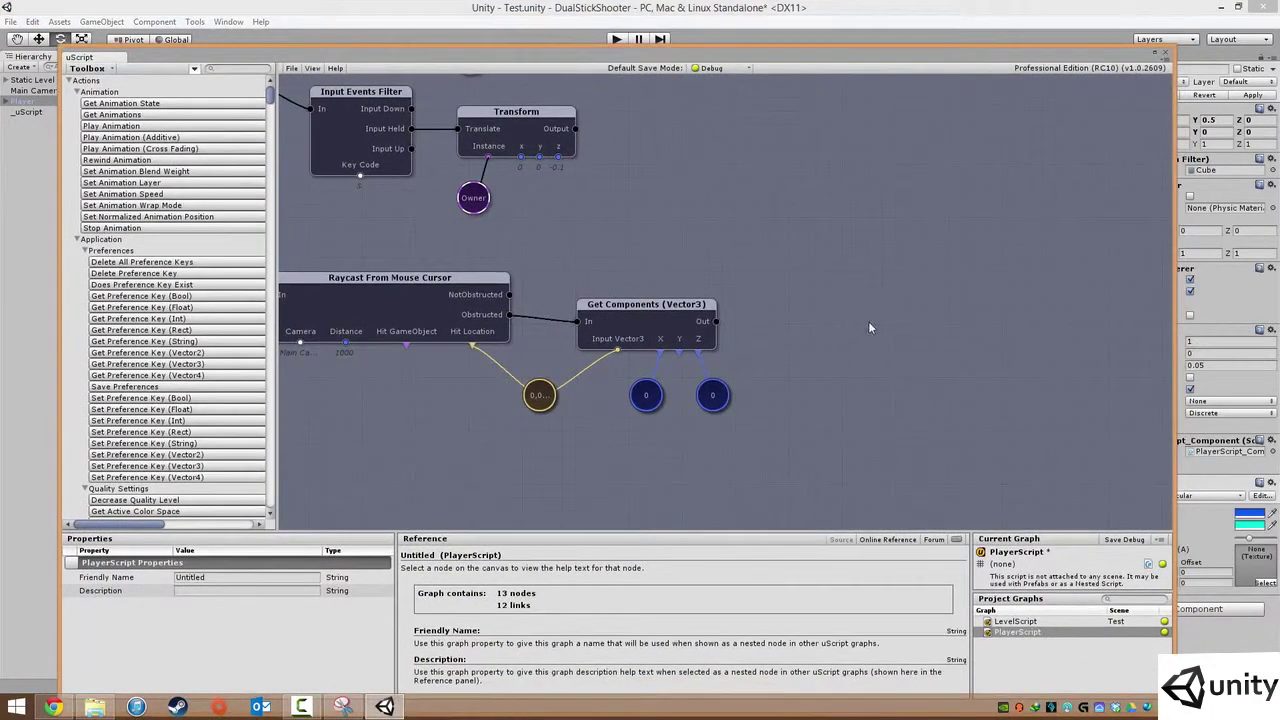
Add a Set Components (Vector3) node after Get Components and feed the floats into X and Z.
middle_drag(794, 326, 751, 312)
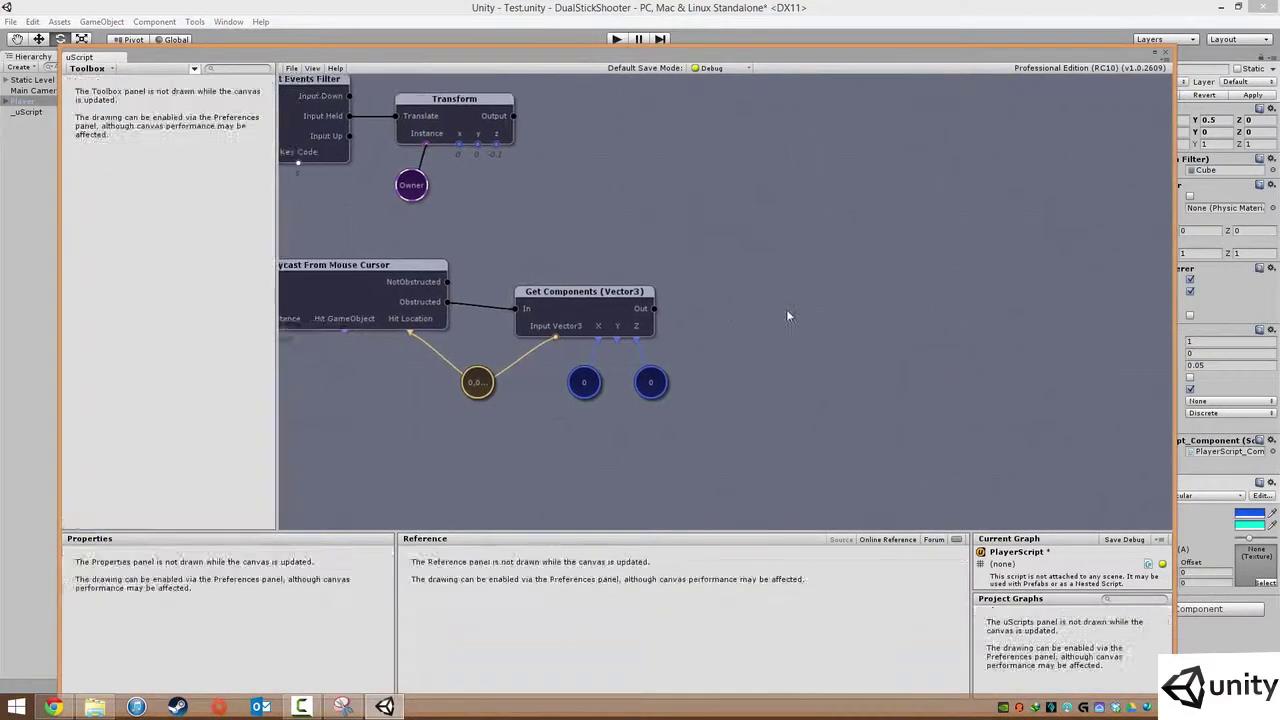
click(240, 69)
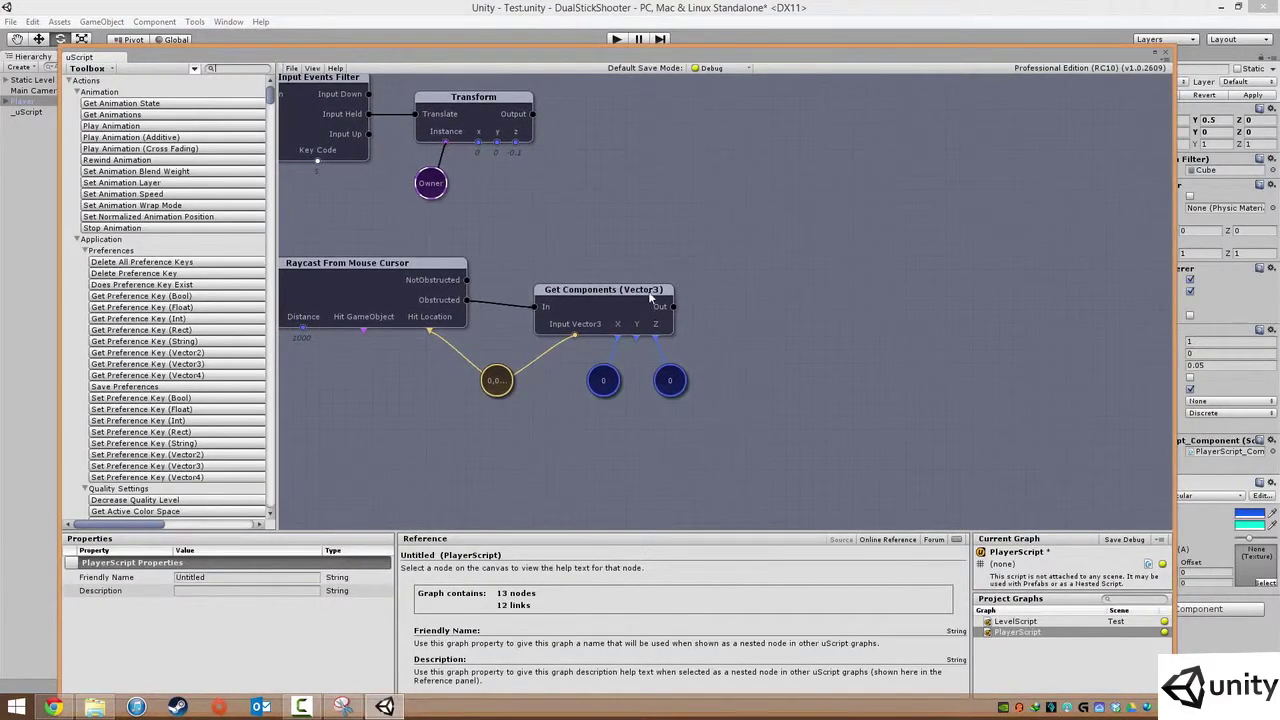
text(set)
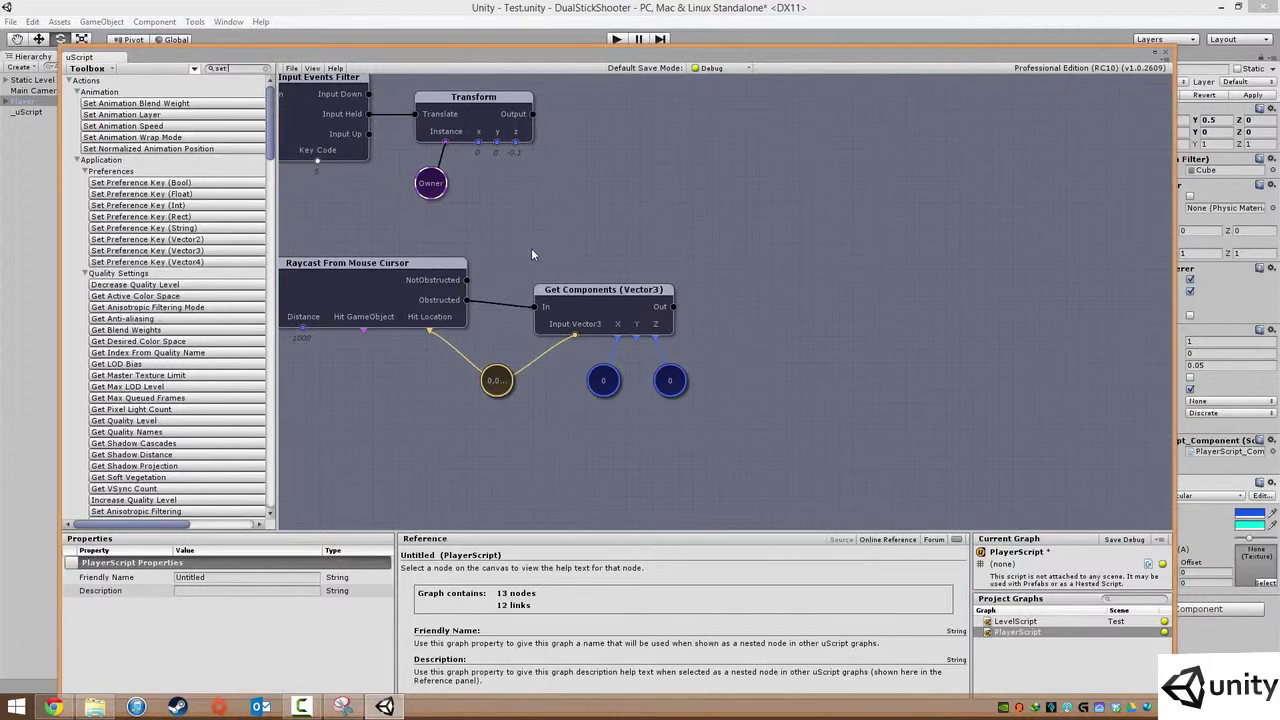
text( compon)
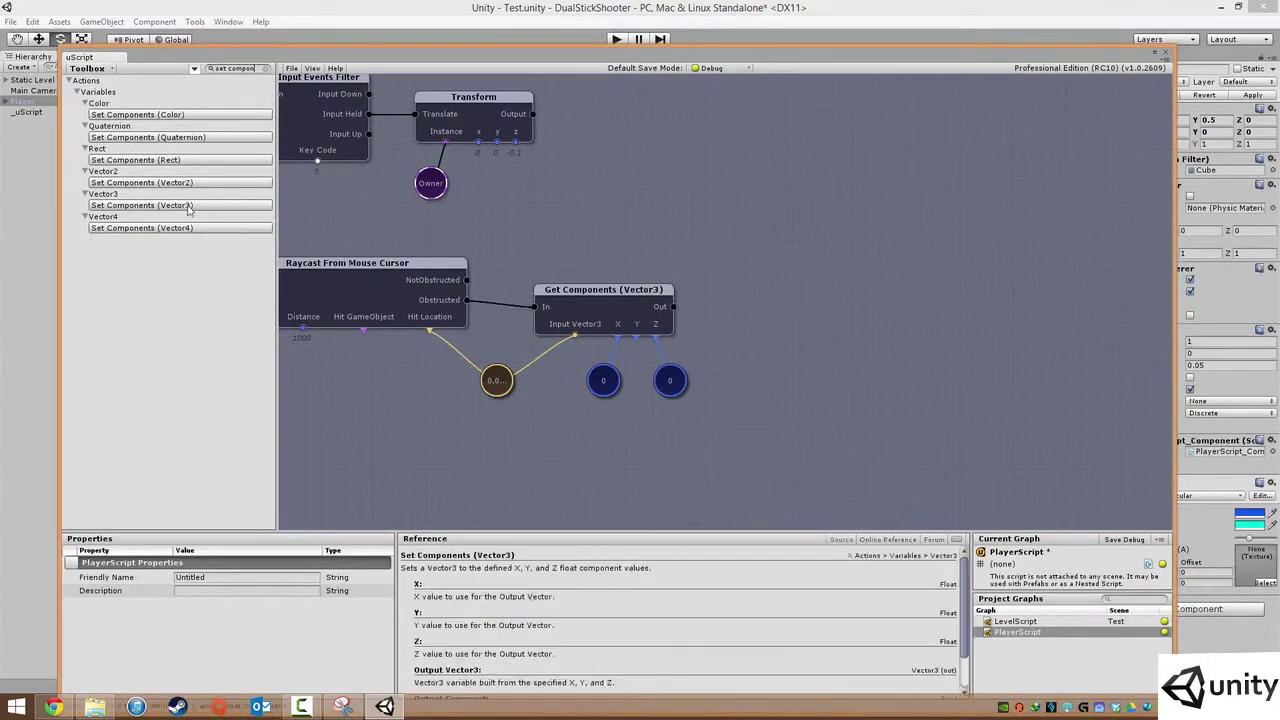
mouse_move(180, 205)
mouse_down()
mouse_move(797, 313)
mouse_move(797, 300)
mouse_up()
drag(662, 306, 724, 306)
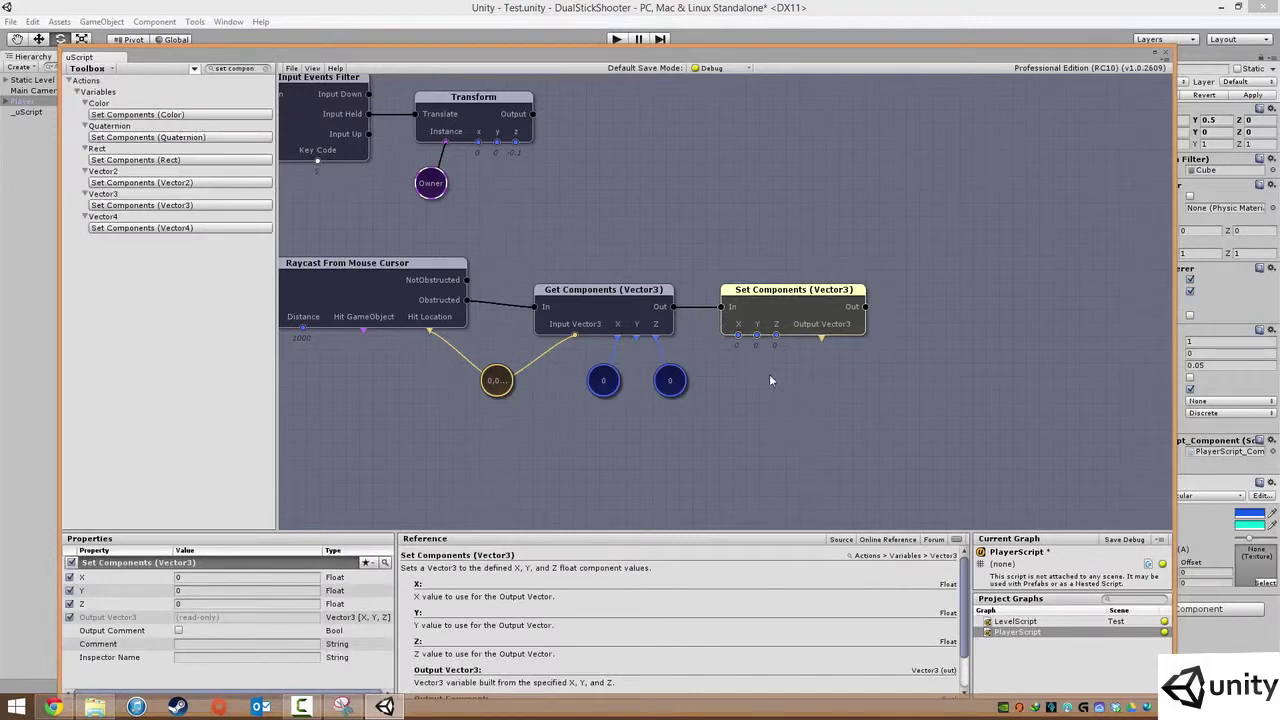
drag(738, 337, 604, 382)
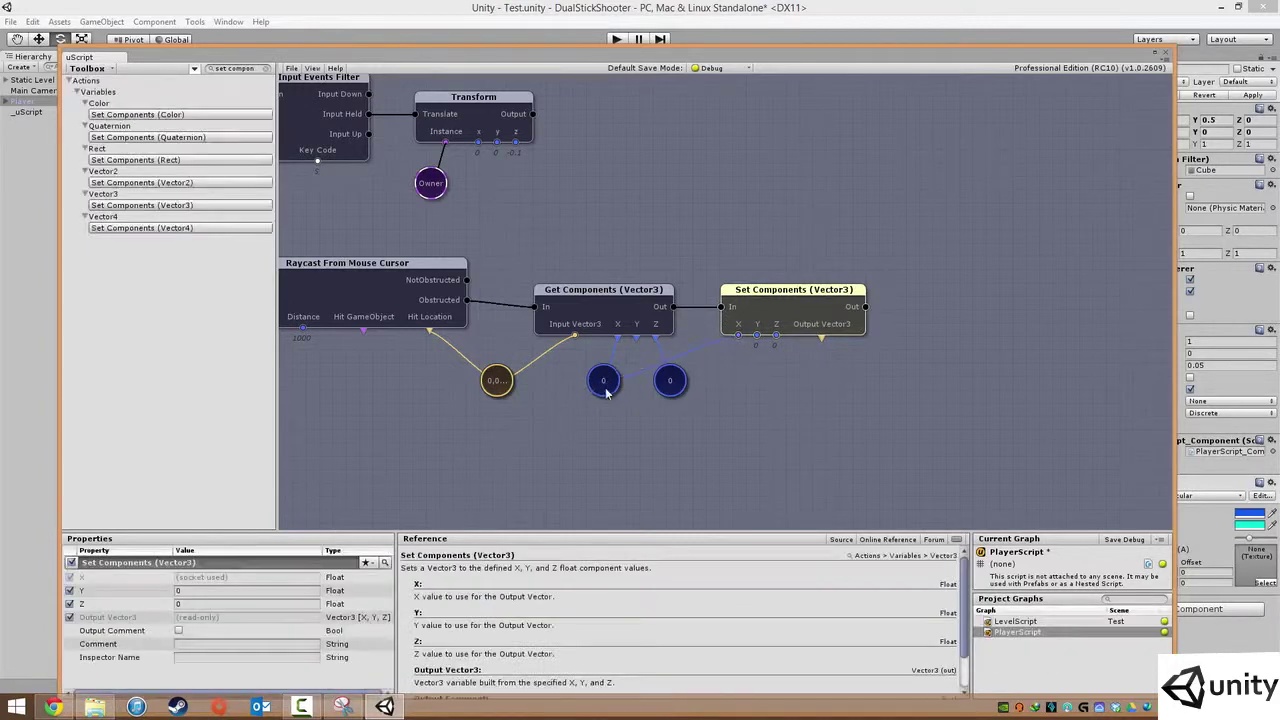
click(486, 387)
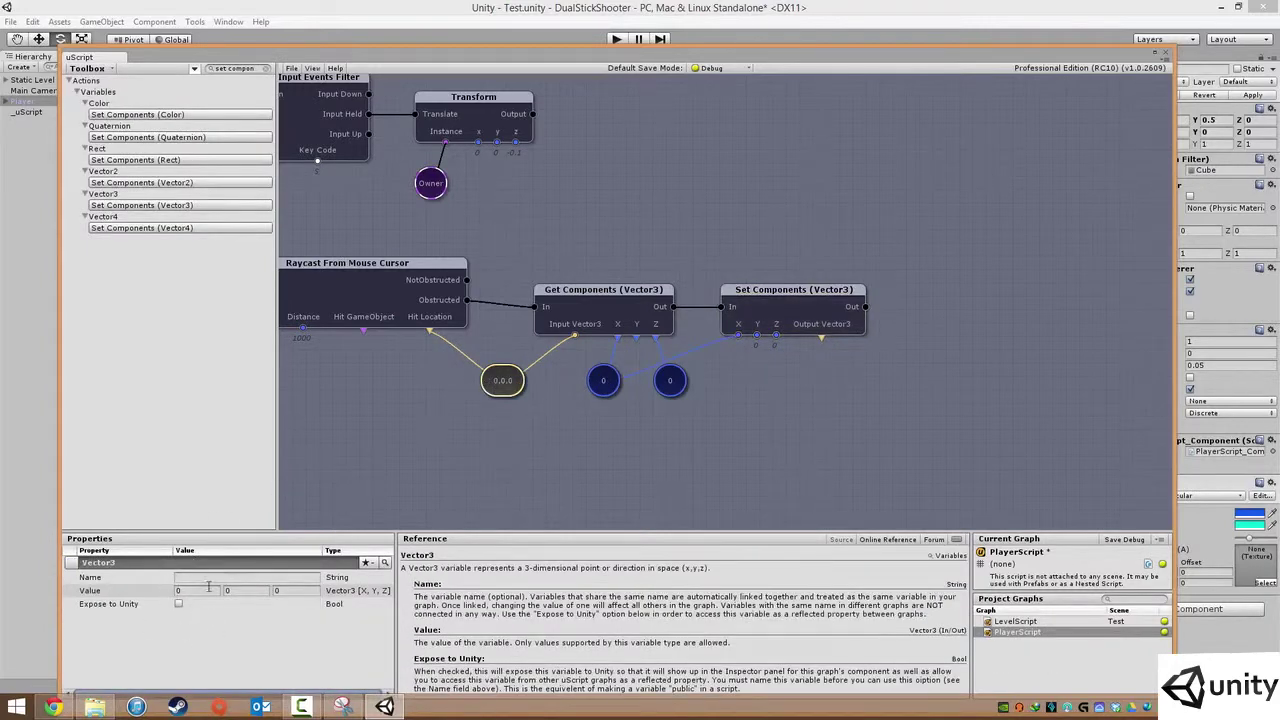
click(785, 350)
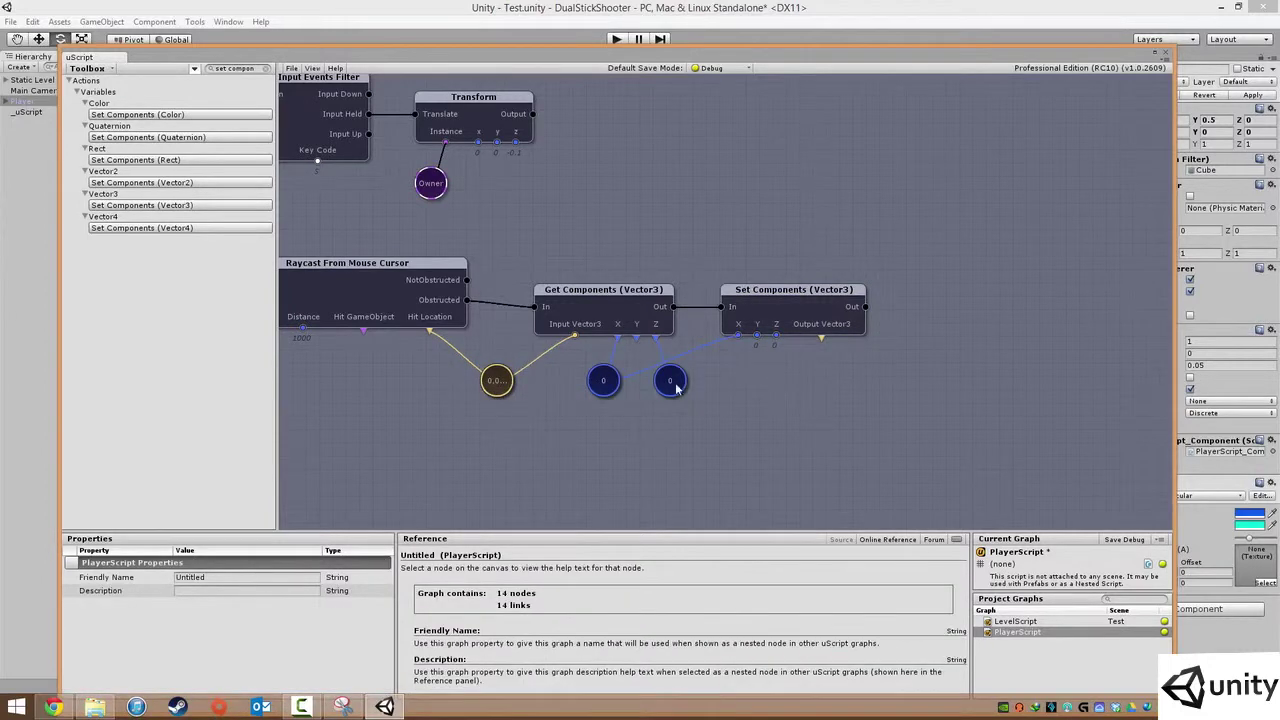
drag(676, 388, 688, 390)
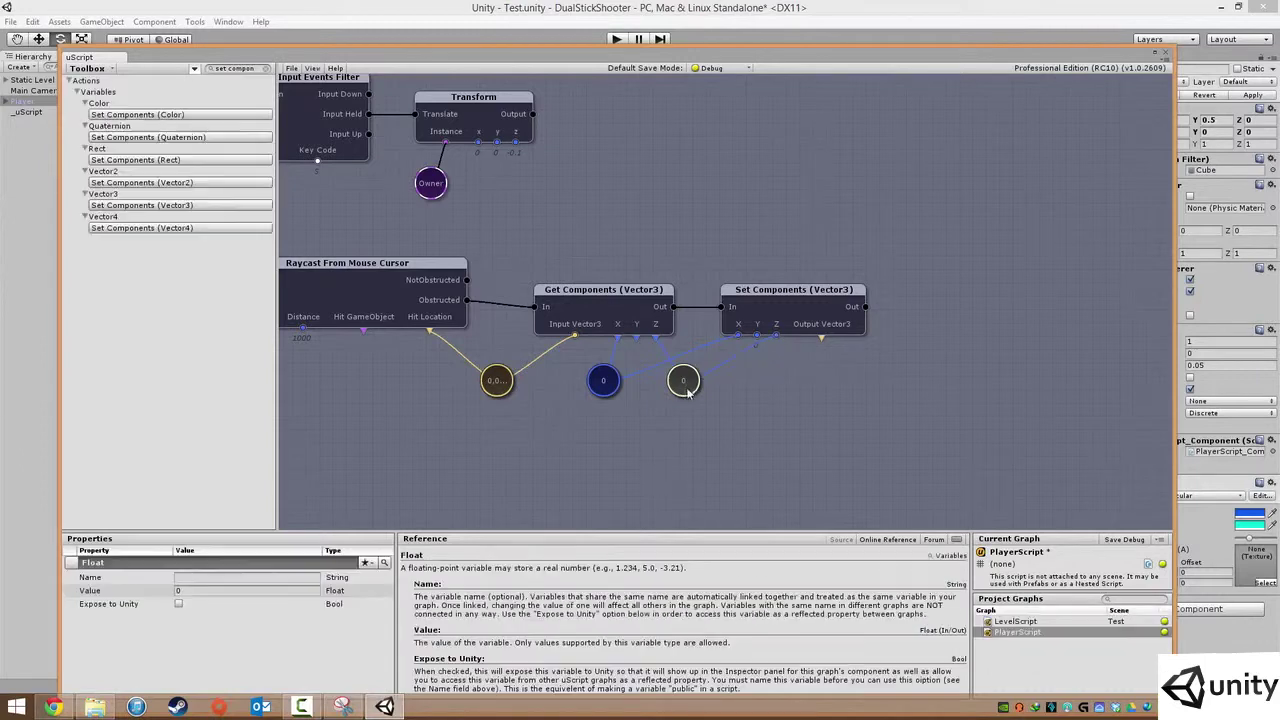
click(761, 329)
click(208, 590)
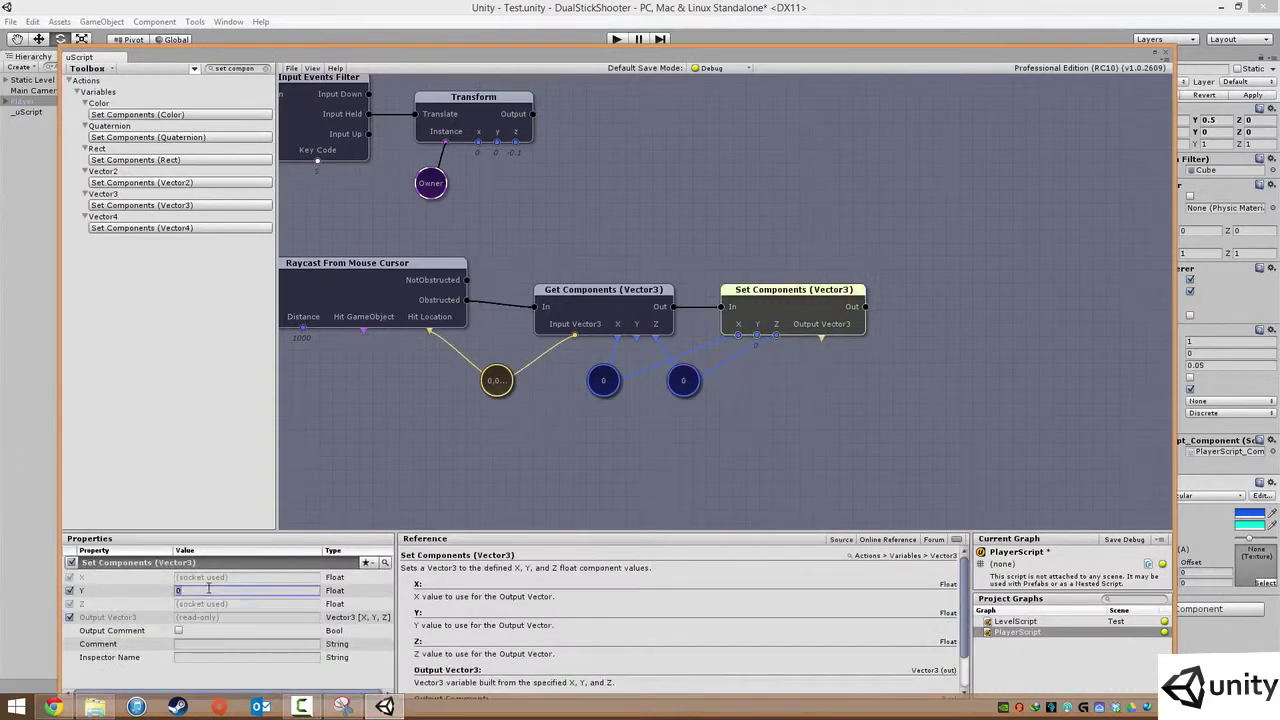
click(709, 514)
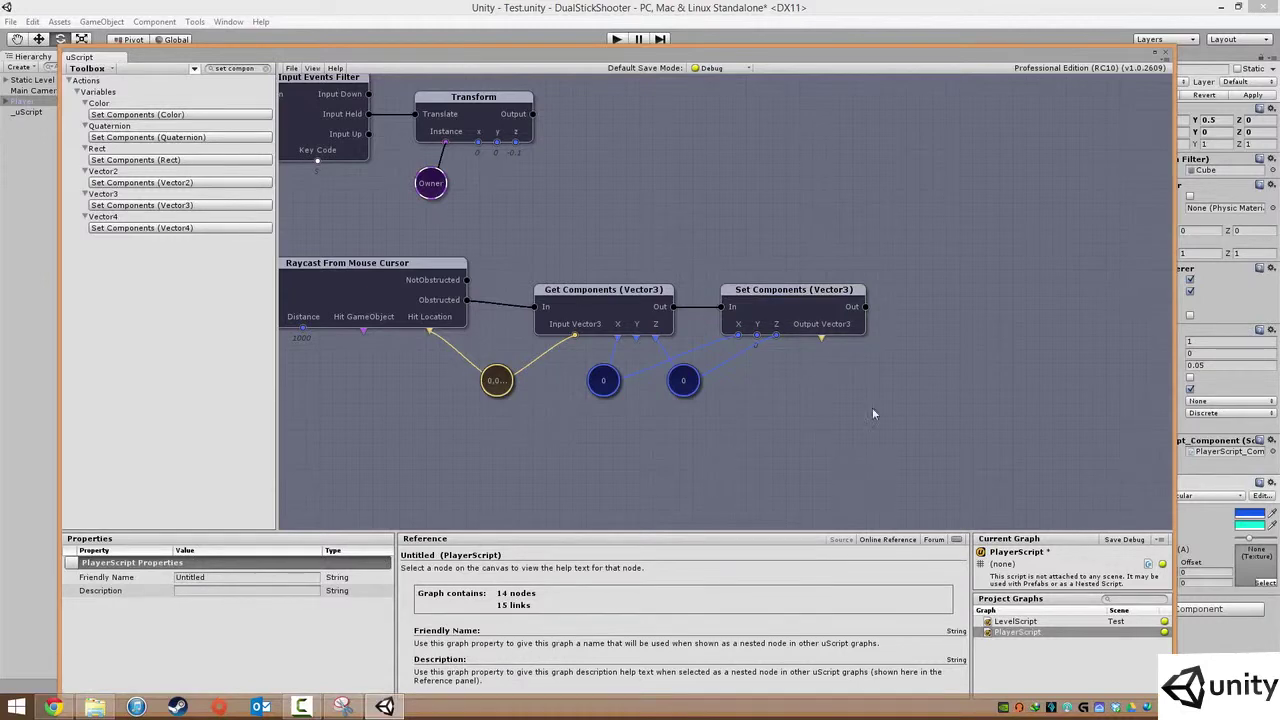
Add a new Vector3 variable receiving Set Components' Output Vector3, placed beneath the node.
right_click(774, 404)
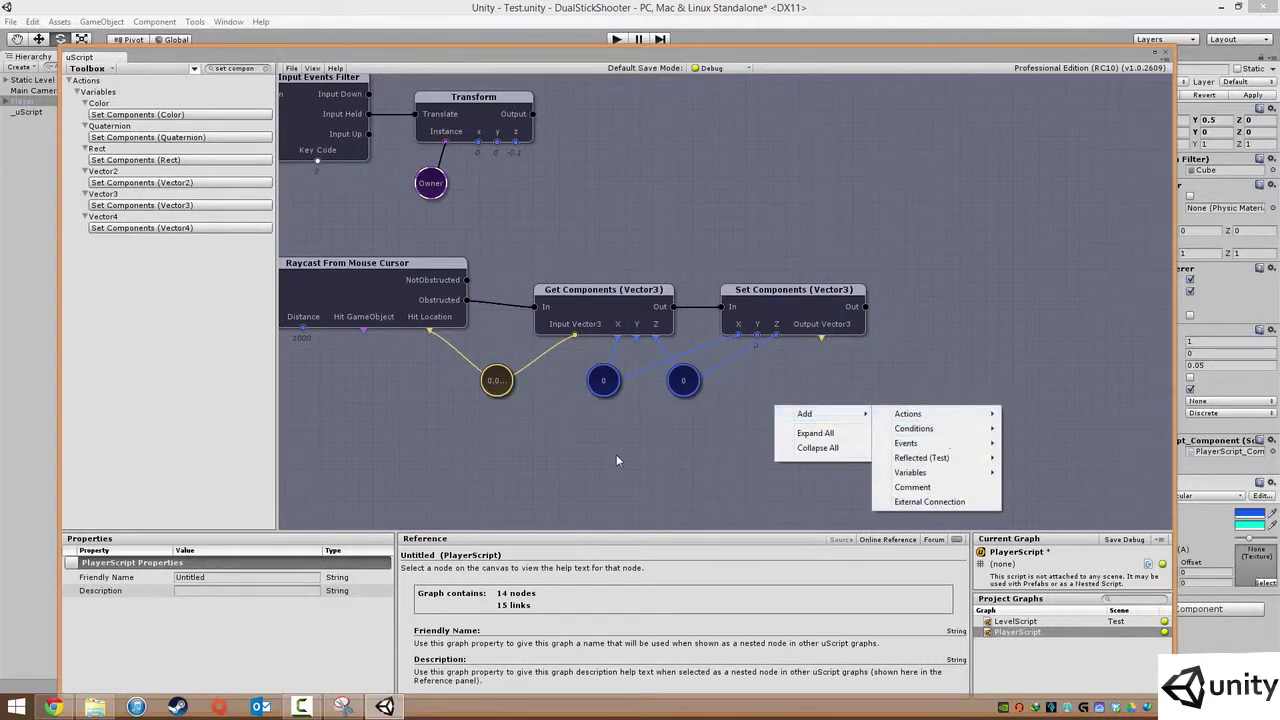
click(801, 341)
click(484, 376)
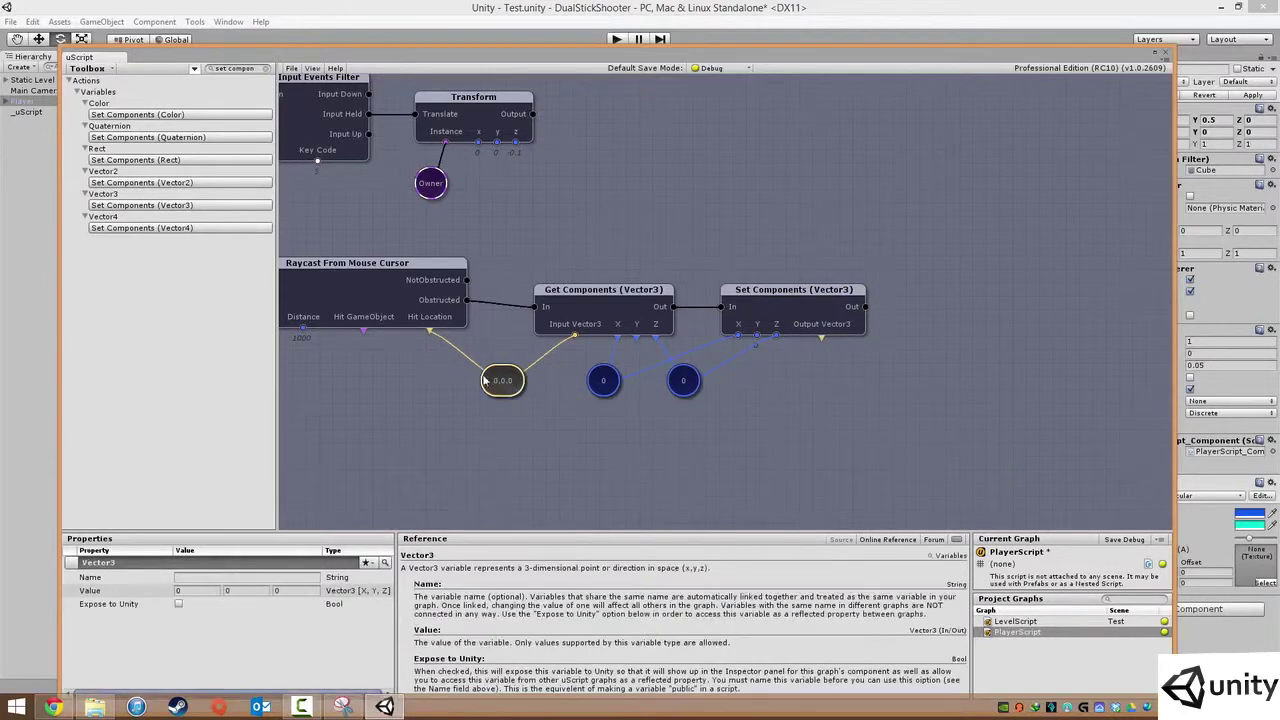
right_click(894, 361)
mouse_move(950, 371)
mouse_move(1030, 429)
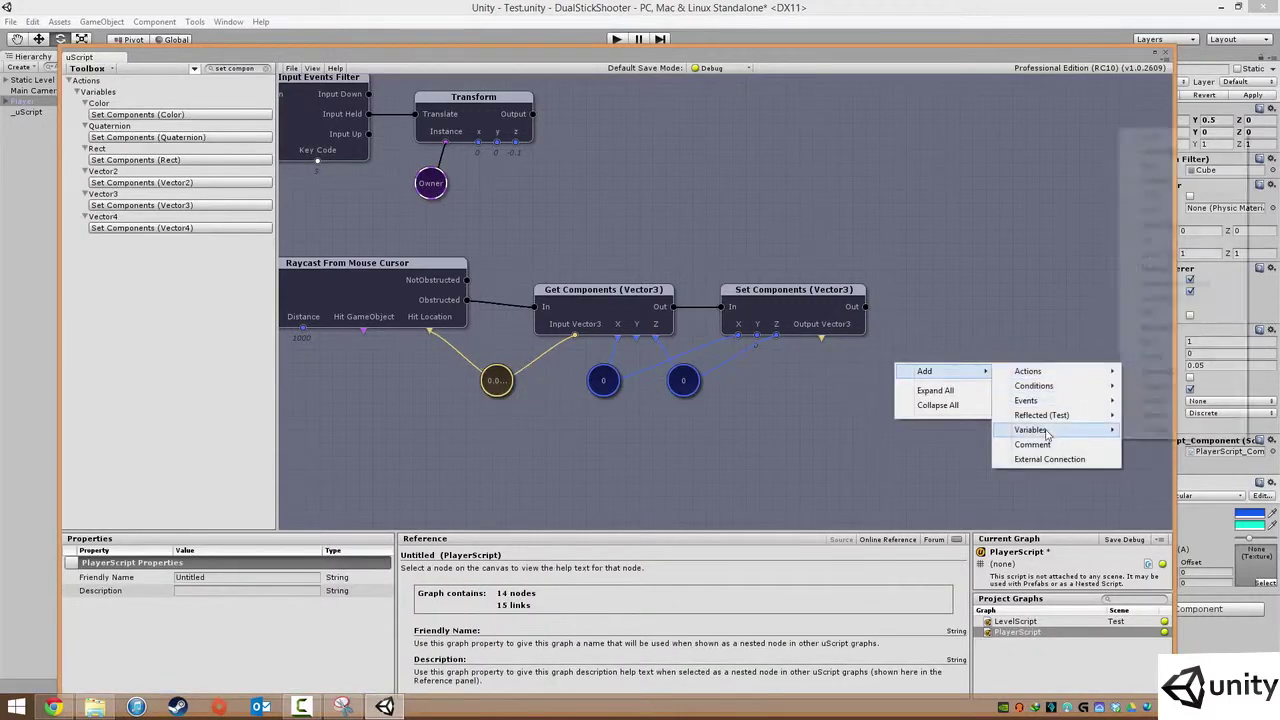
click(1155, 414)
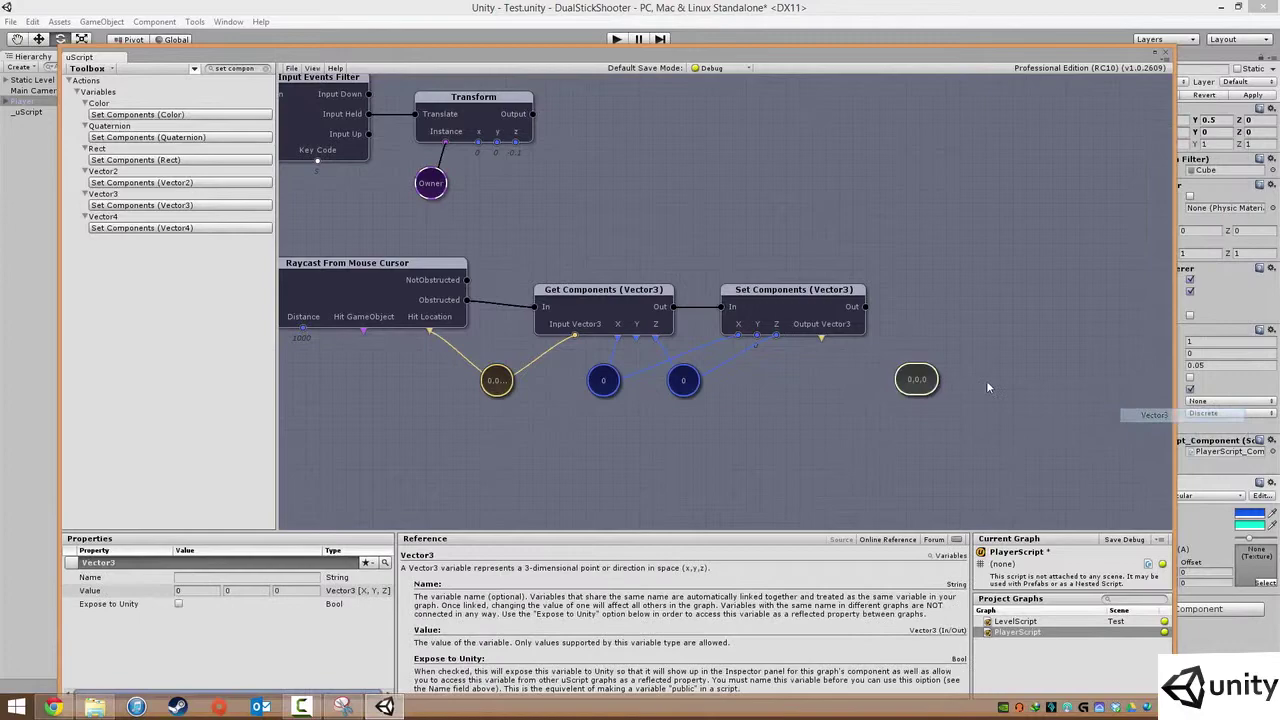
mouse_move(916, 379)
mouse_down()
mouse_move(810, 380)
mouse_move(822, 380)
mouse_up()
click(880, 377)
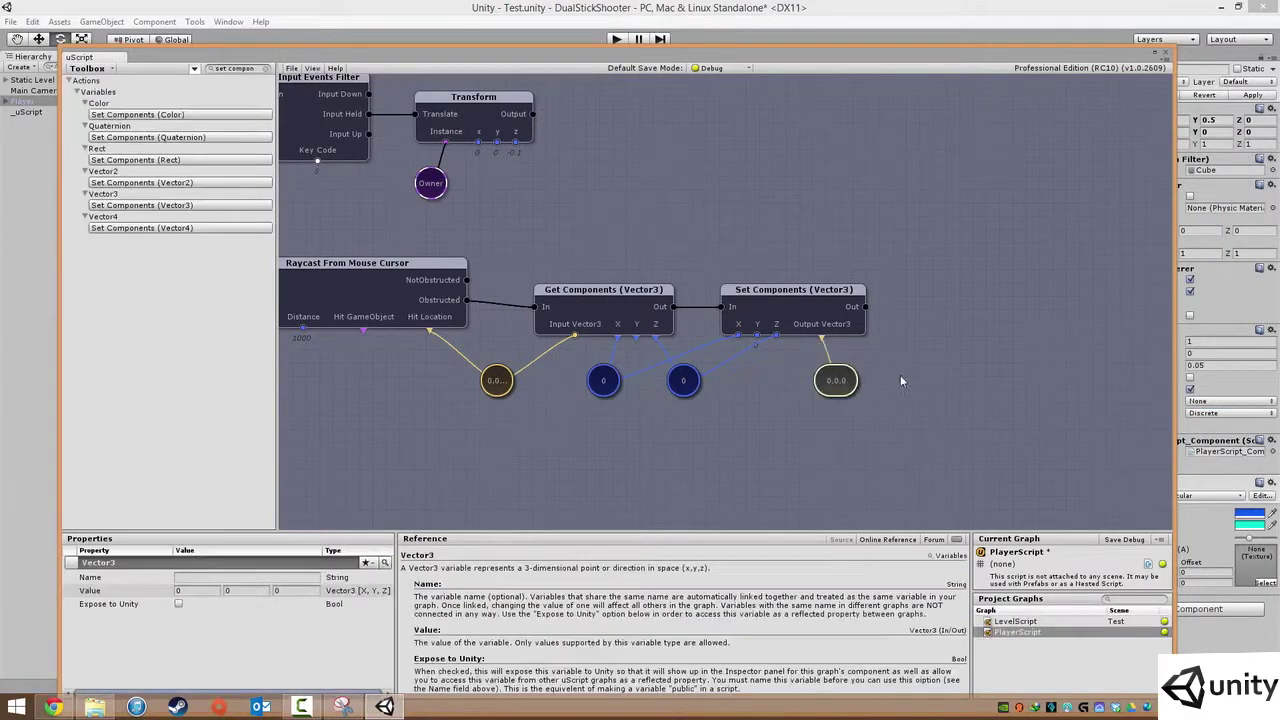
drag(987, 362, 848, 378)
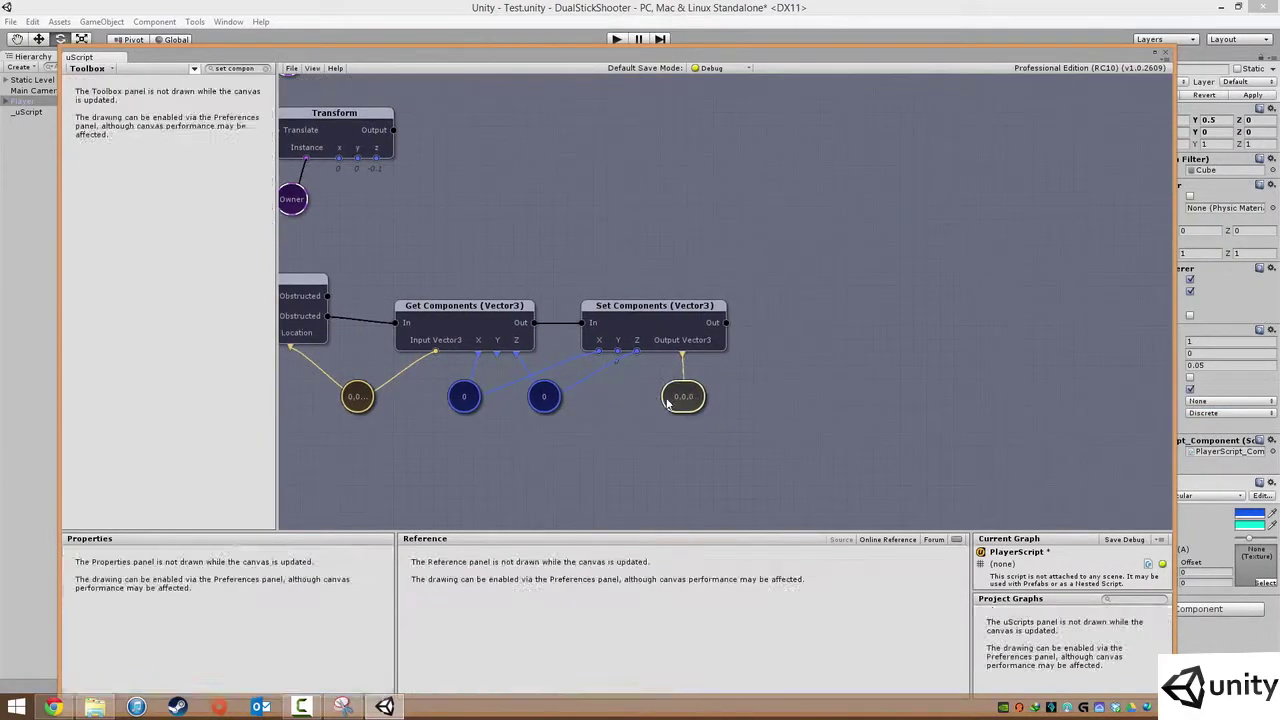
mouse_move(681, 399)
mouse_down()
mouse_move(758, 397)
mouse_move(744, 397)
mouse_up()
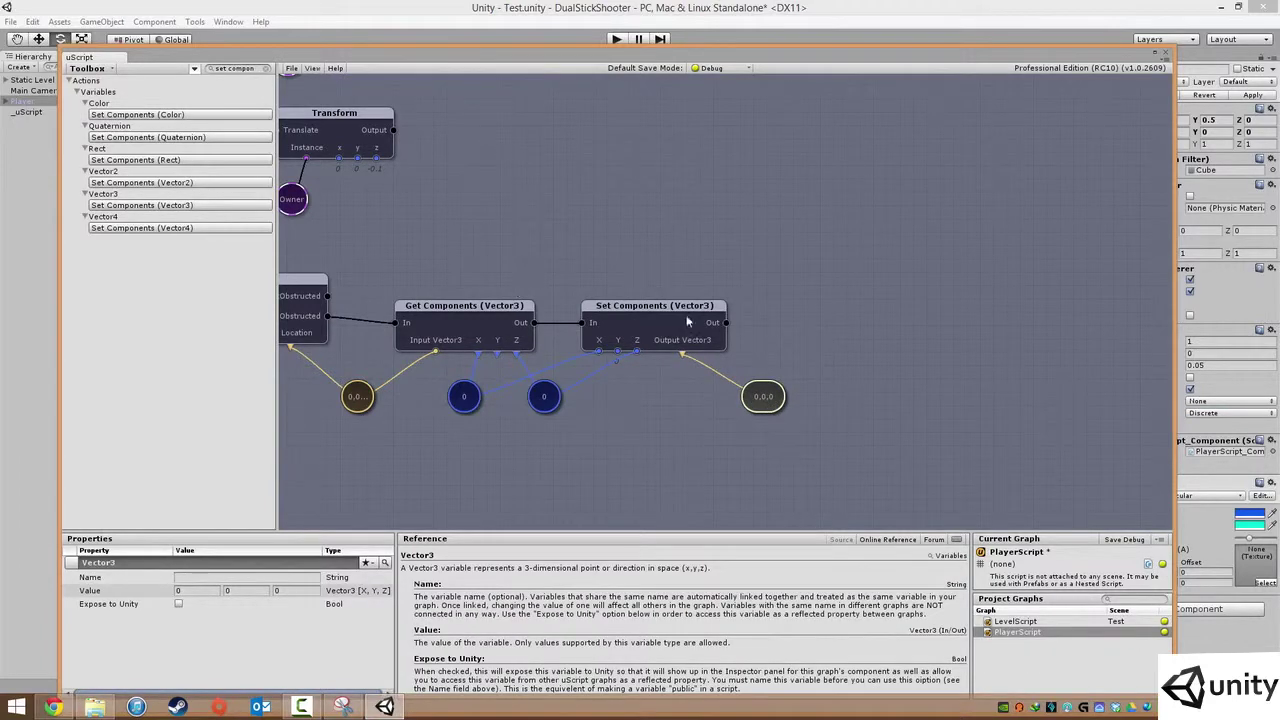
drag(758, 404, 712, 404)
click(801, 290)
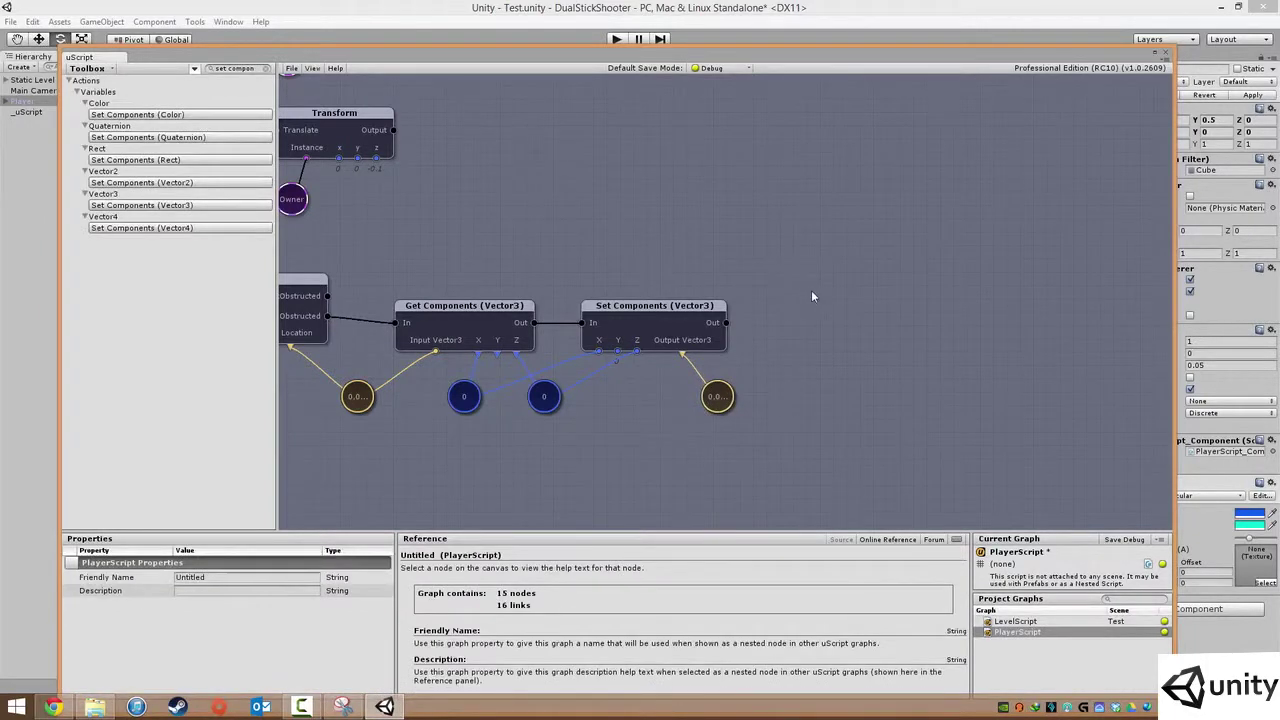
middle_drag(811, 296, 788, 288)
Search the Toolbox for 'look at' and place a Look At node on the canvas.
click(268, 68)
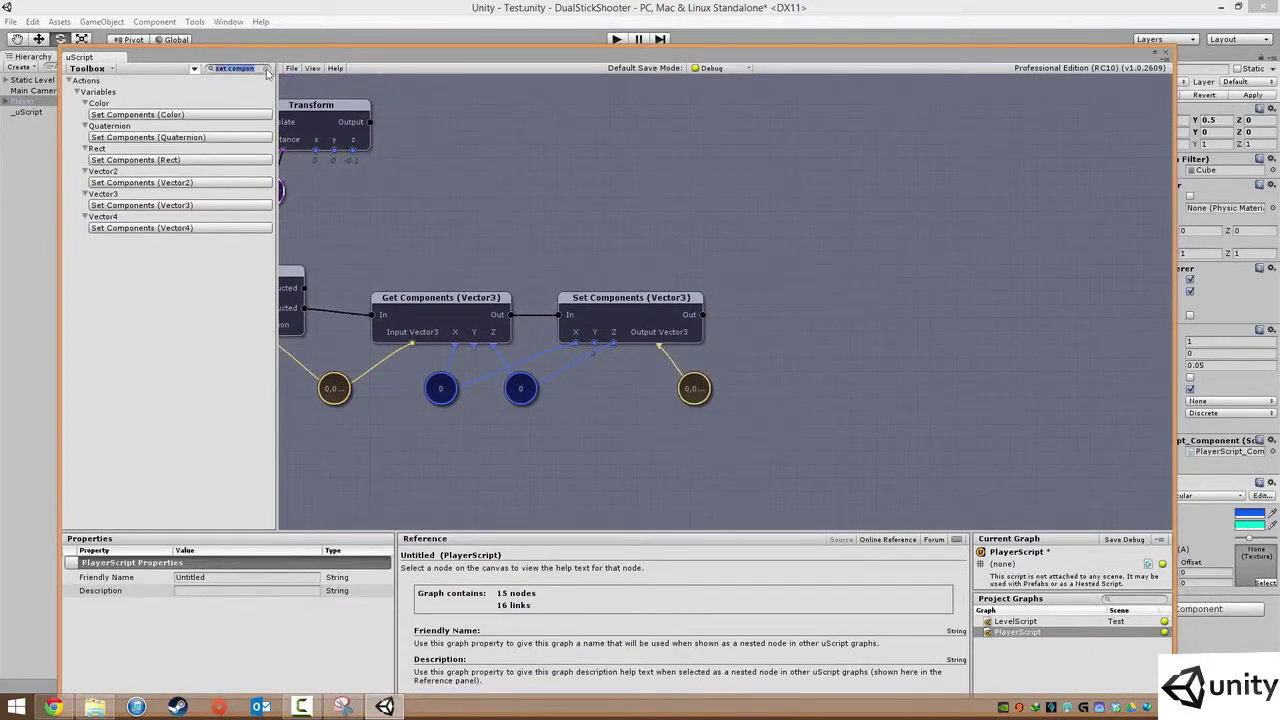
text(look at)
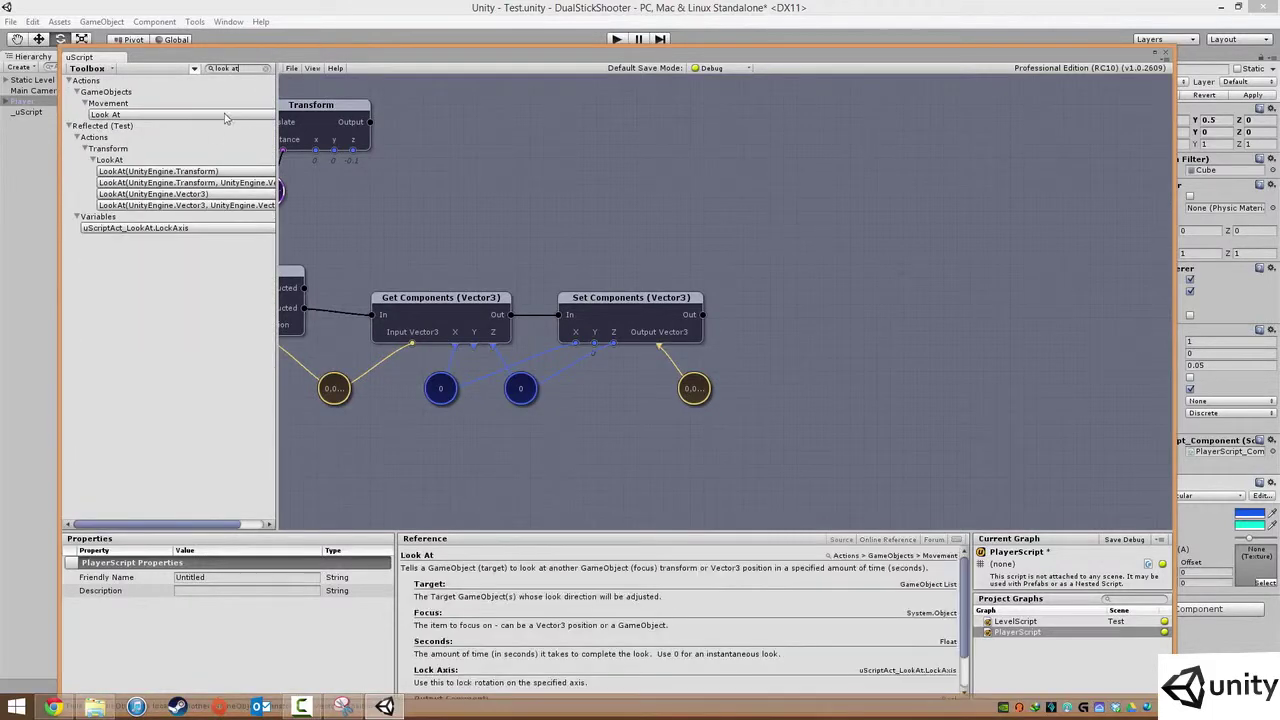
click(140, 114)
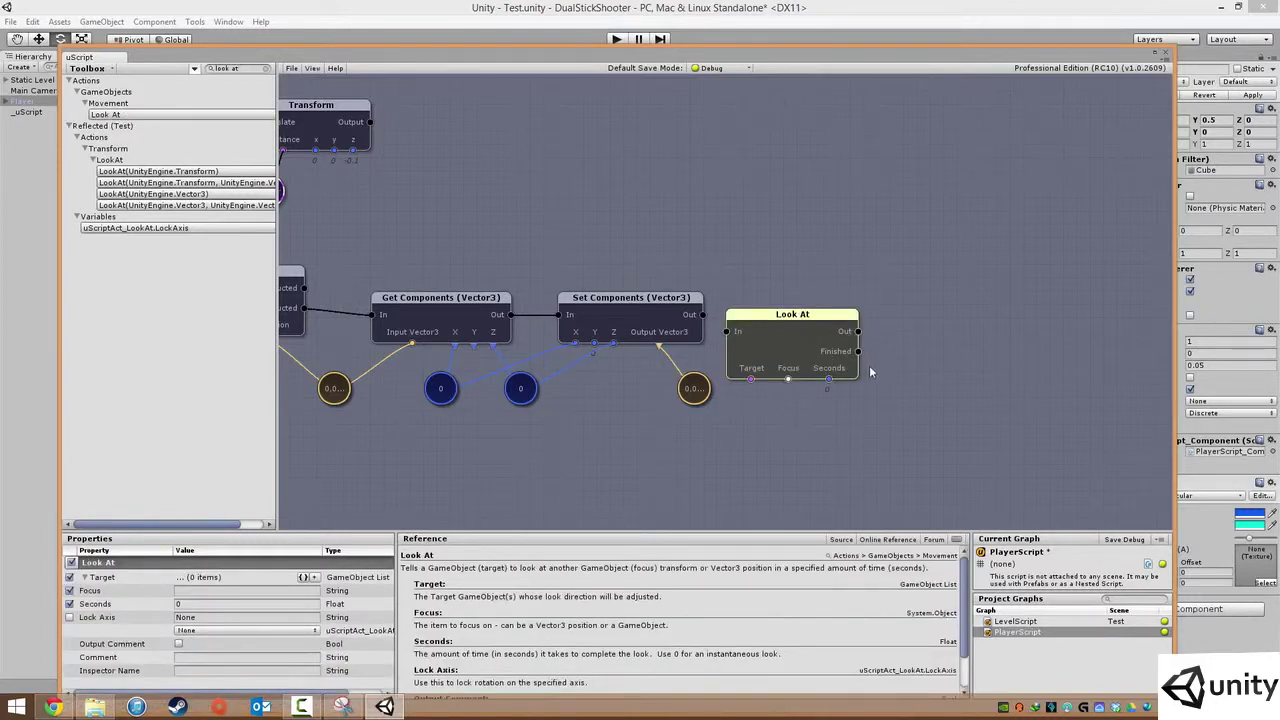
drag(828, 363, 873, 346)
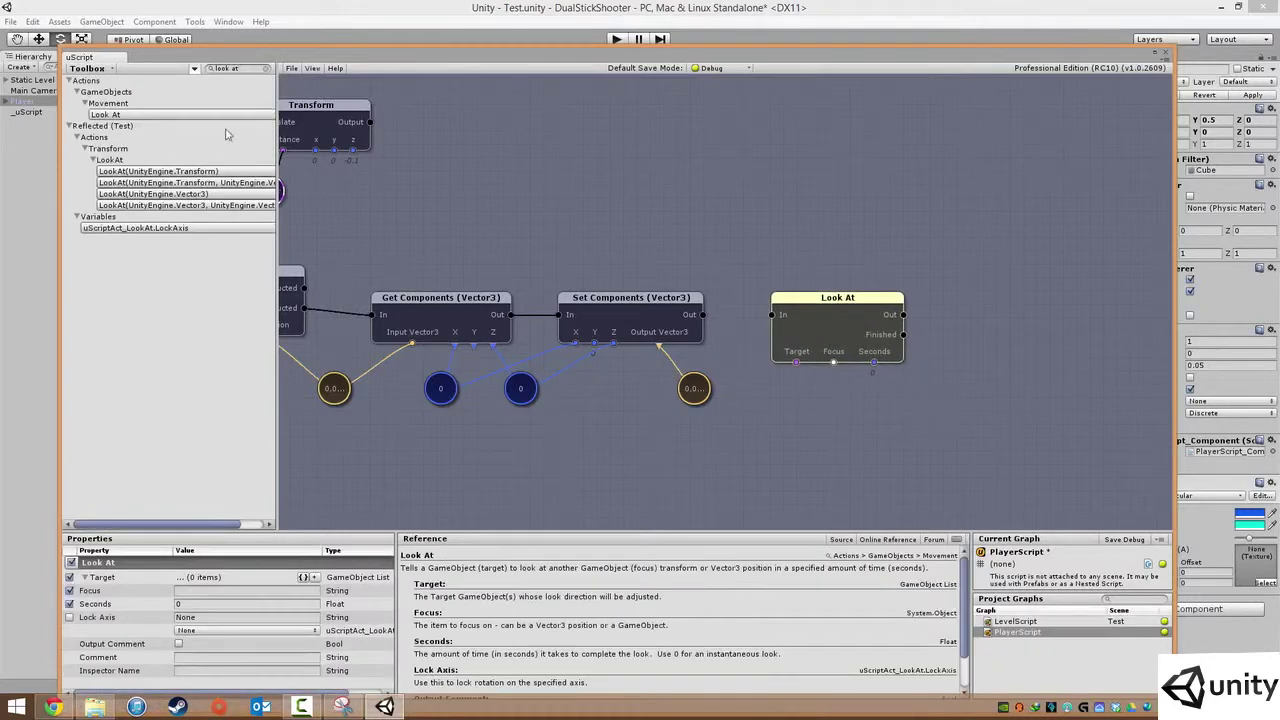
Wire Set Components (Vector3) Out into the Look At node's In.
click(757, 287)
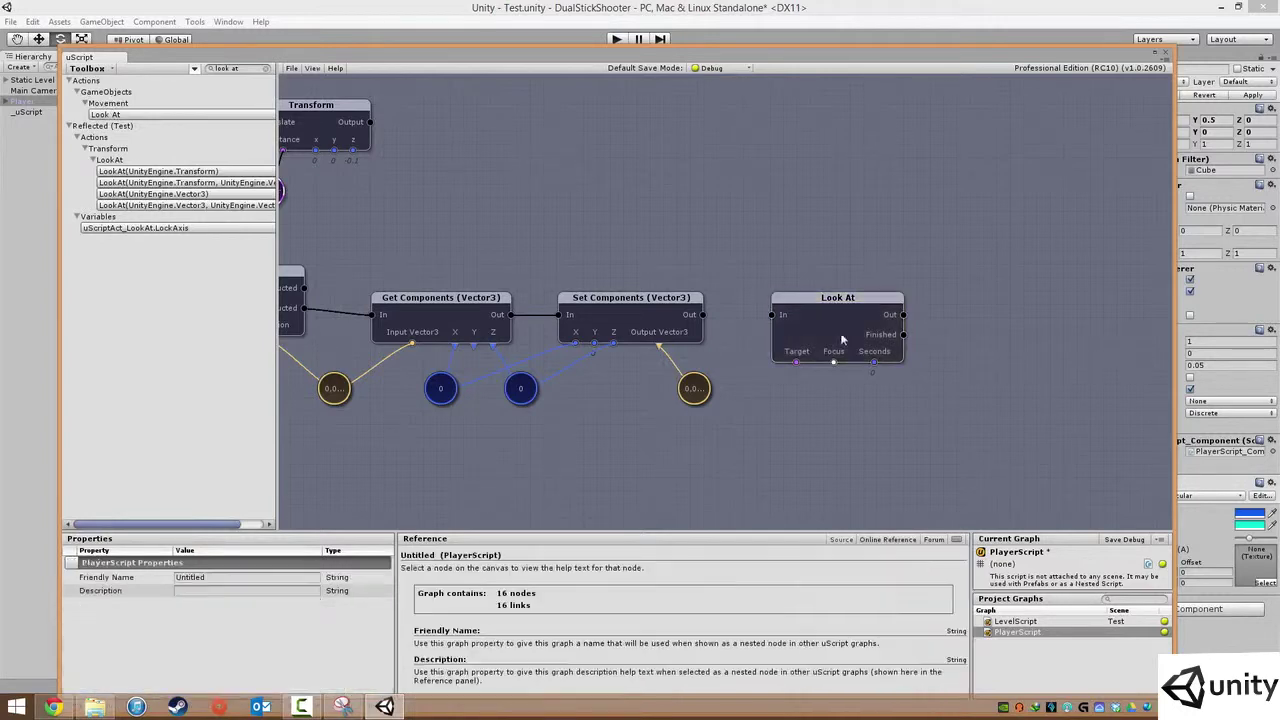
drag(705, 318, 773, 322)
middle_drag(918, 403, 853, 400)
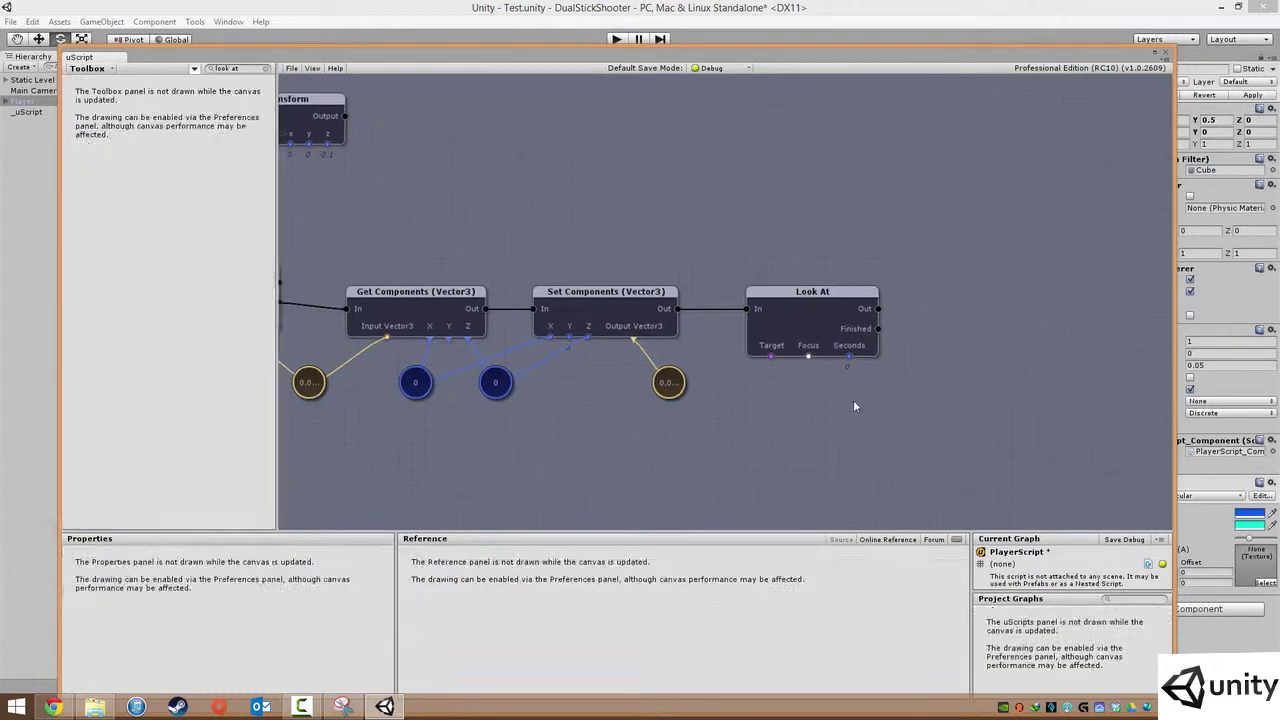
click(770, 302)
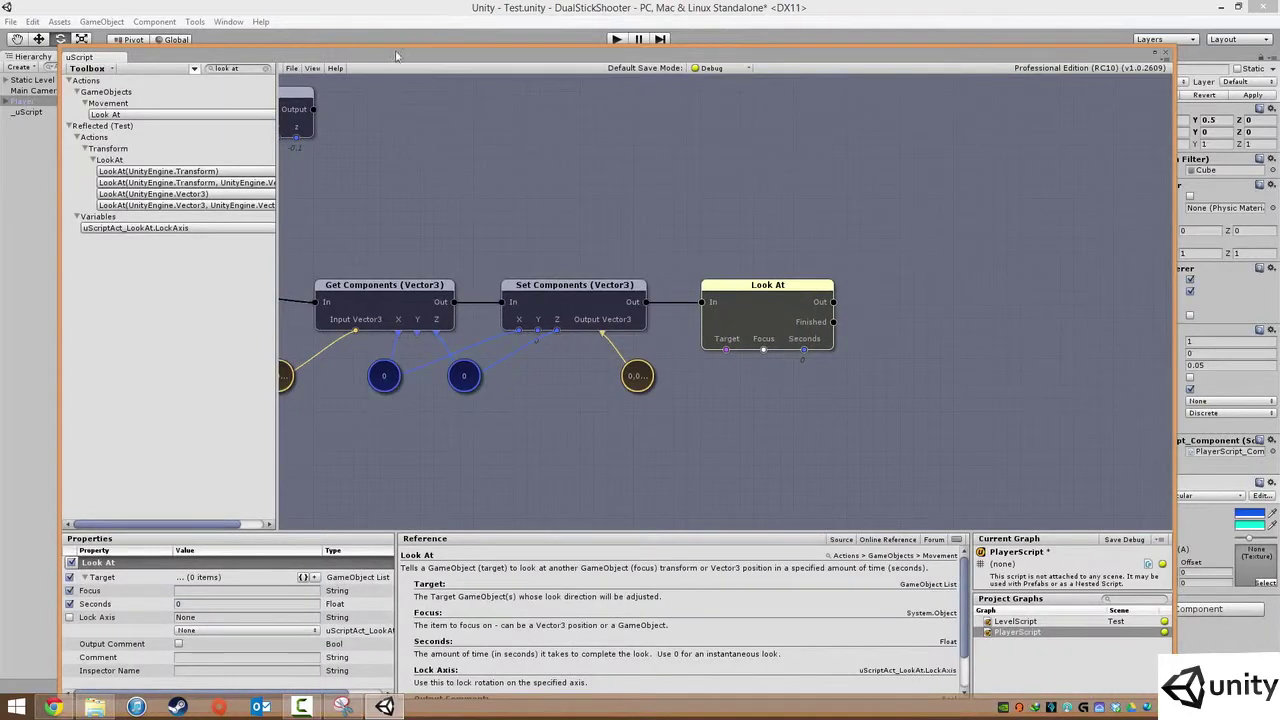
drag(398, 56, 502, 281)
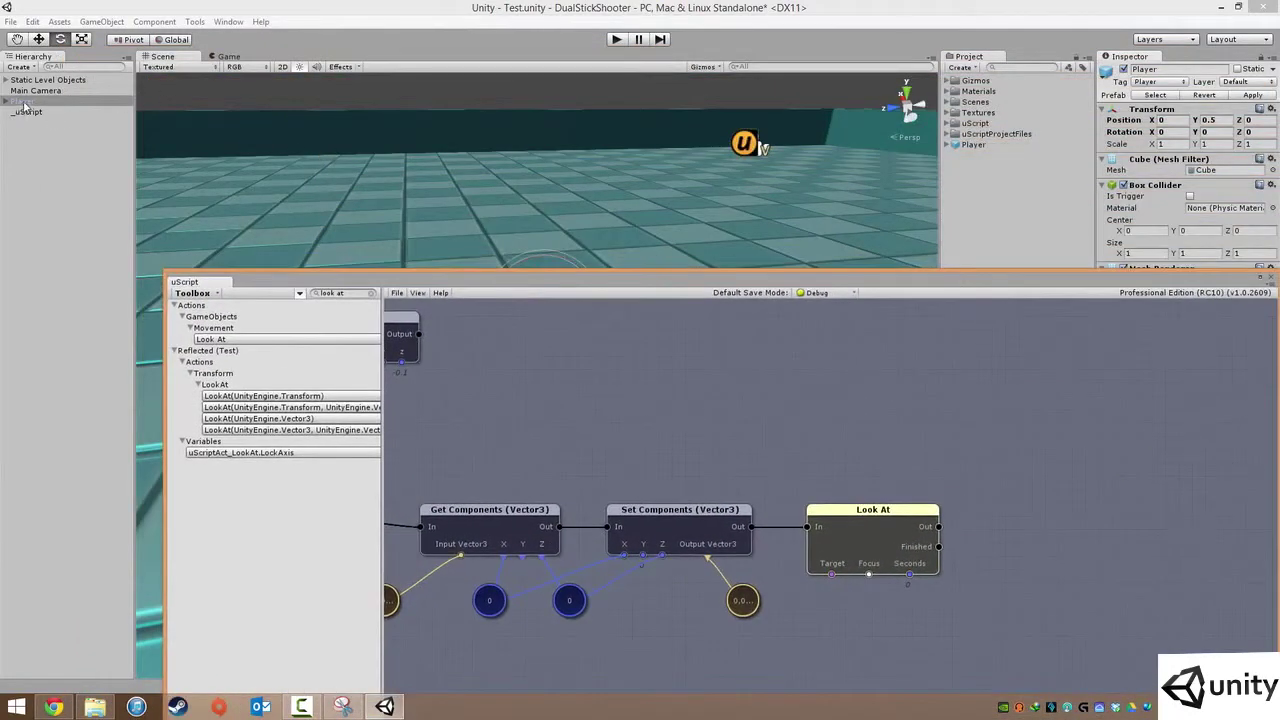
Connect a Player variable to the Look At node's Target.
drag(831, 574, 820, 600)
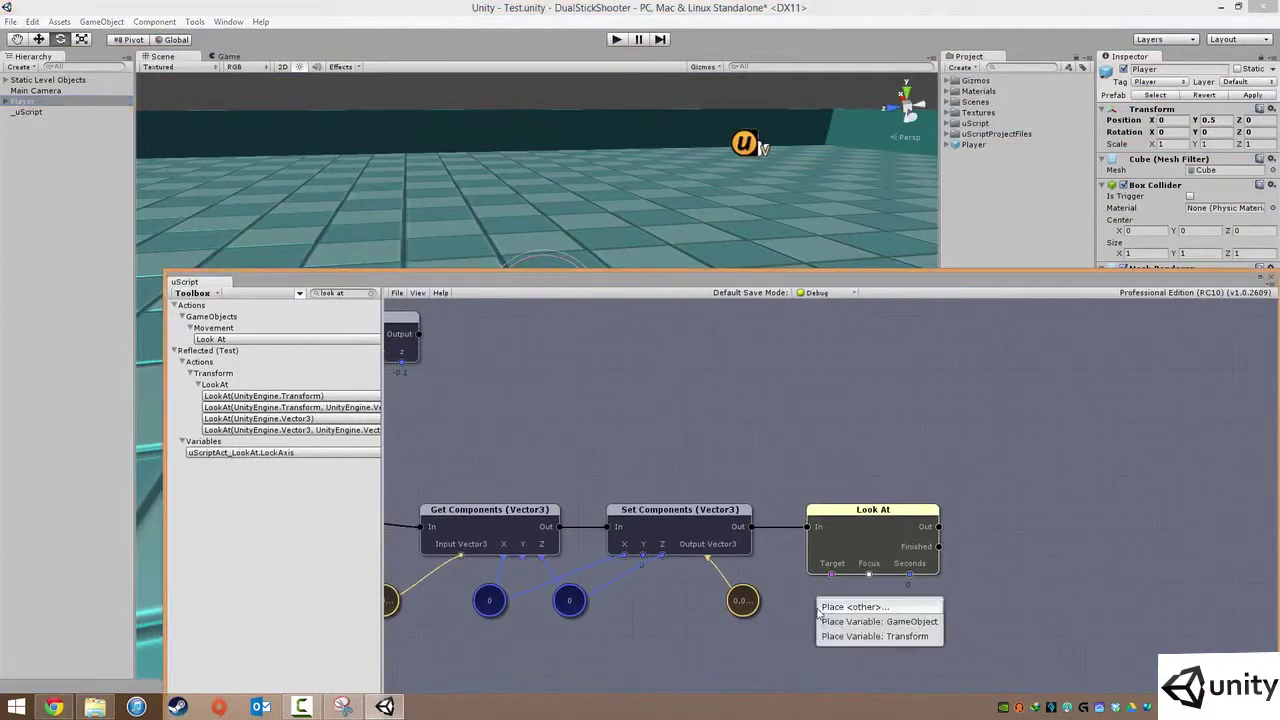
click(880, 622)
drag(813, 284, 728, 59)
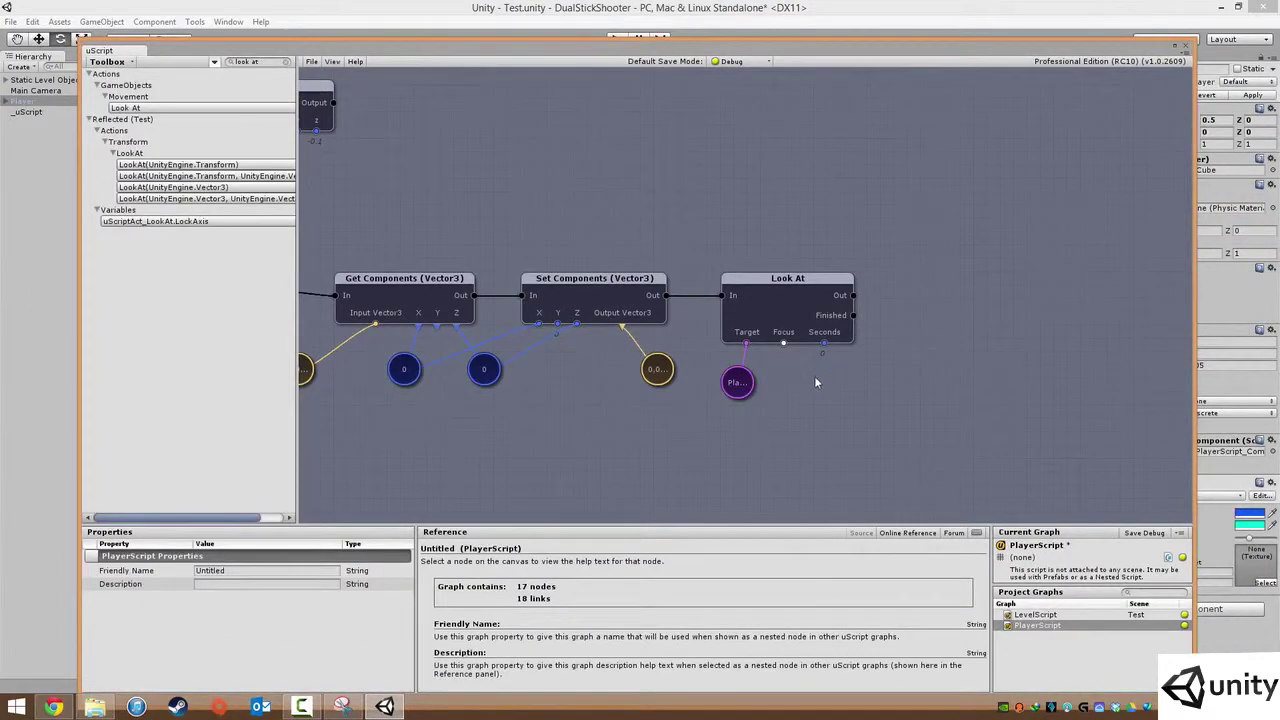
click(740, 382)
click(823, 382)
Feed the Vector3 result into Look At's Focus and remove its Seconds input.
drag(784, 346, 665, 370)
click(786, 308)
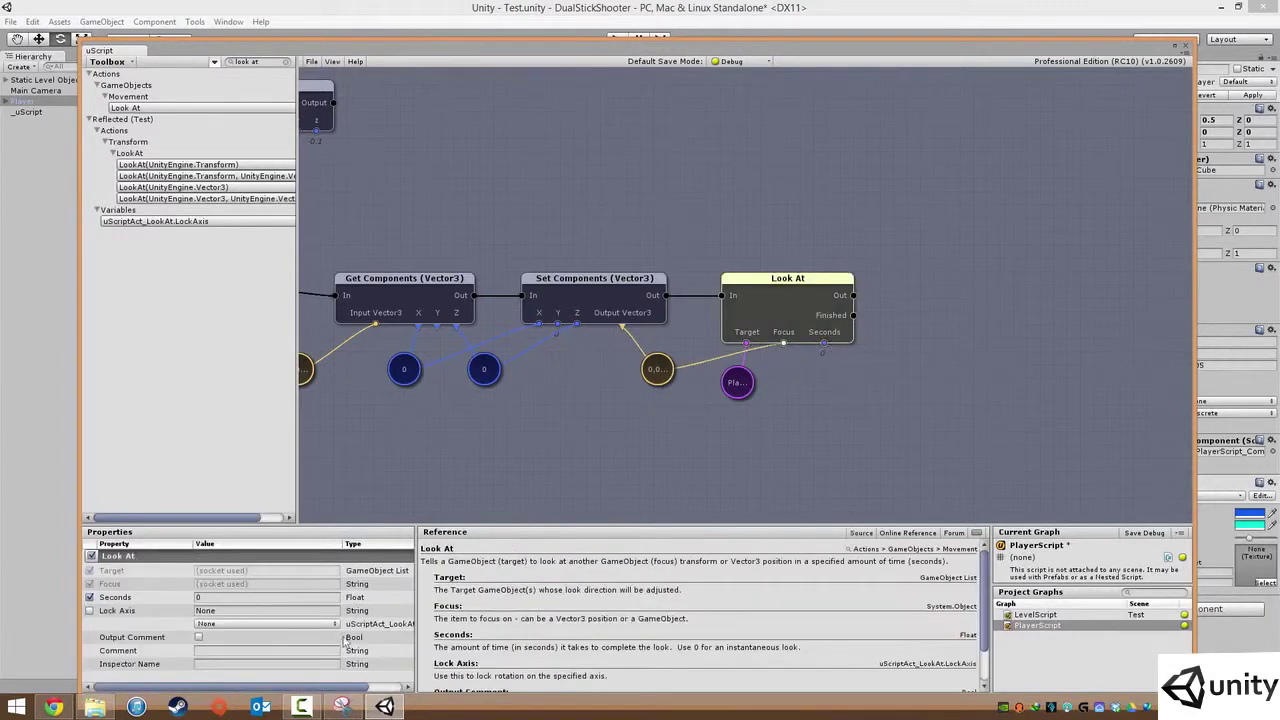
click(89, 599)
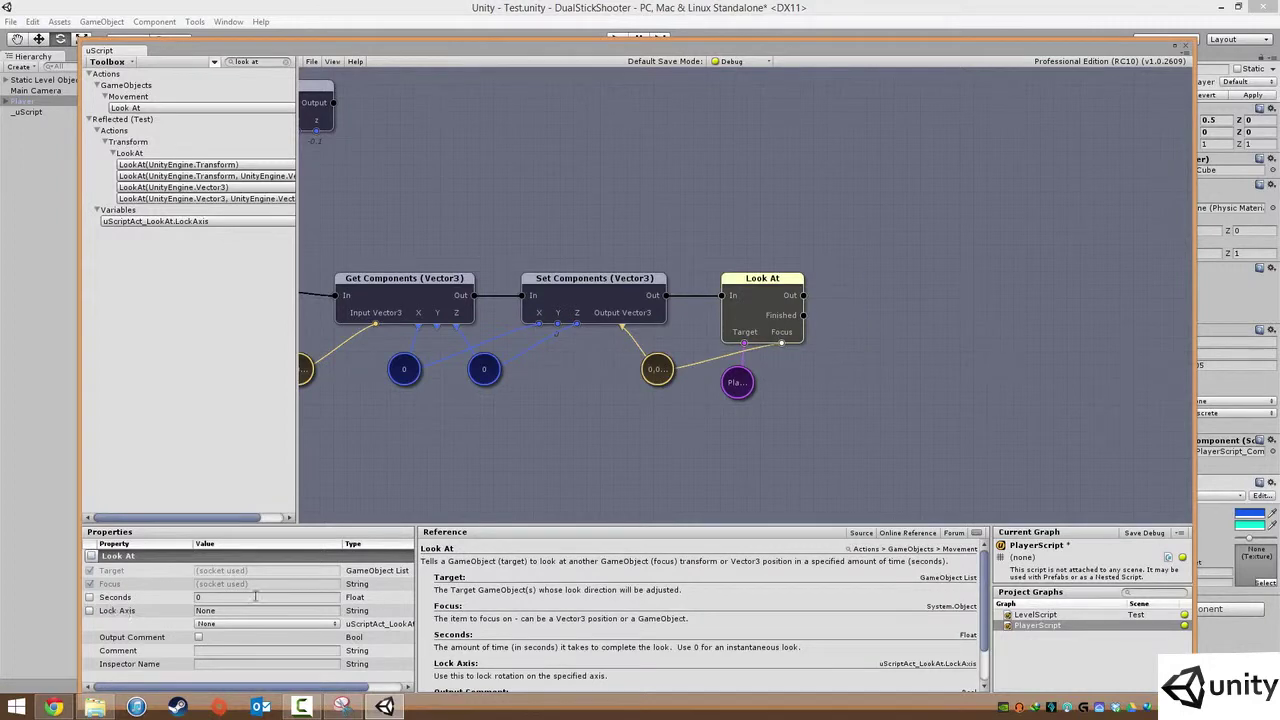
Nudge the Get/Set Components and Look At nodes higher, then save PlayerScript.
drag(870, 410, 748, 286)
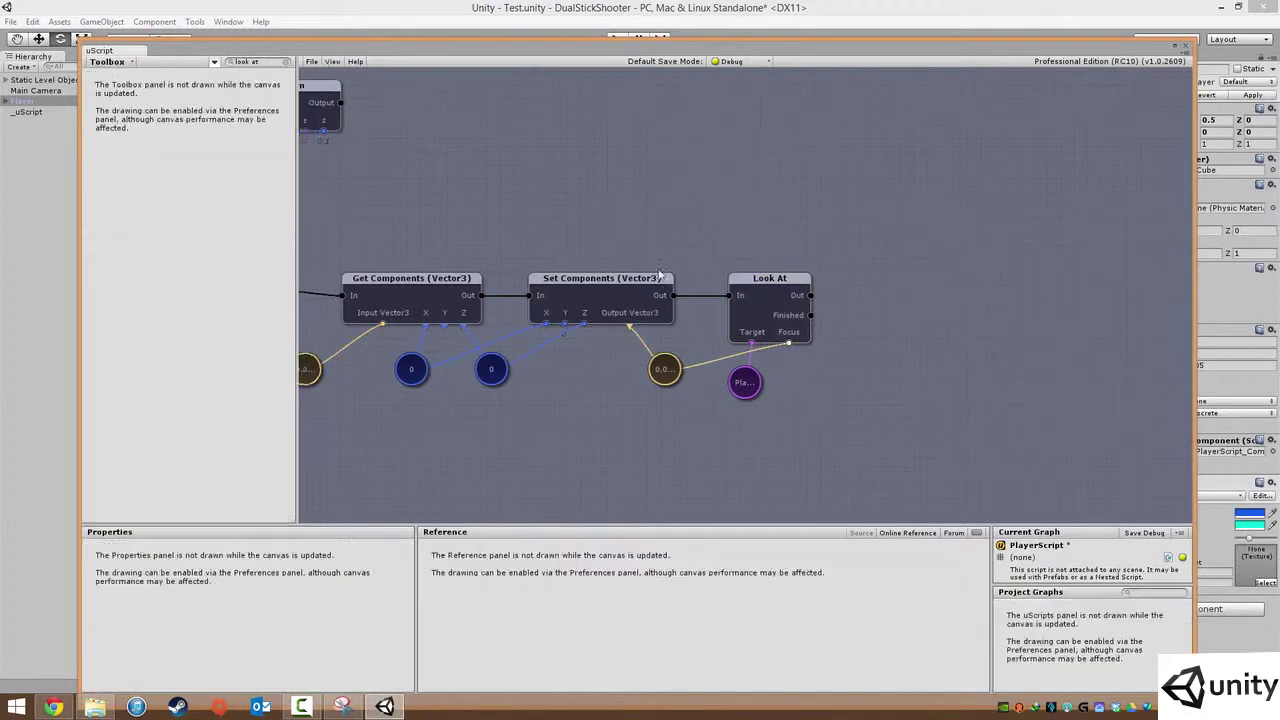
middle_drag(300, 298, 533, 265)
drag(1104, 204, 660, 434)
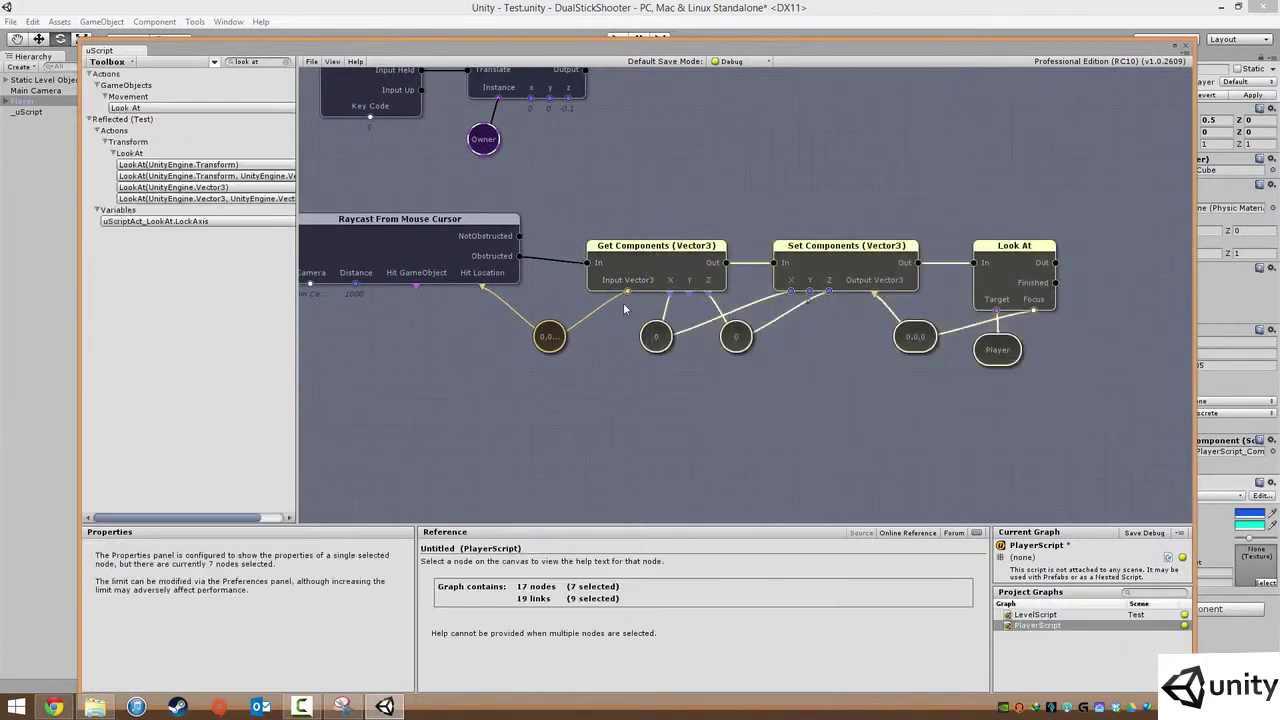
drag(638, 279, 638, 265)
click(633, 147)
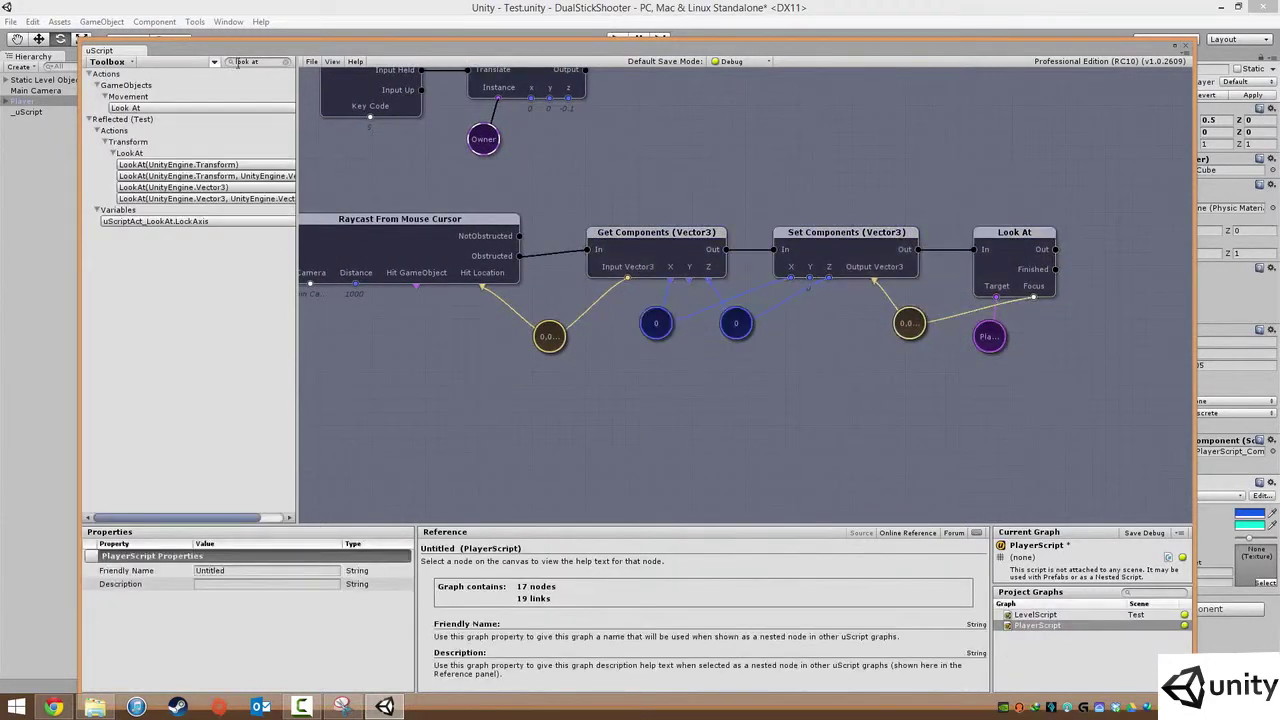
click(312, 61)
click(334, 105)
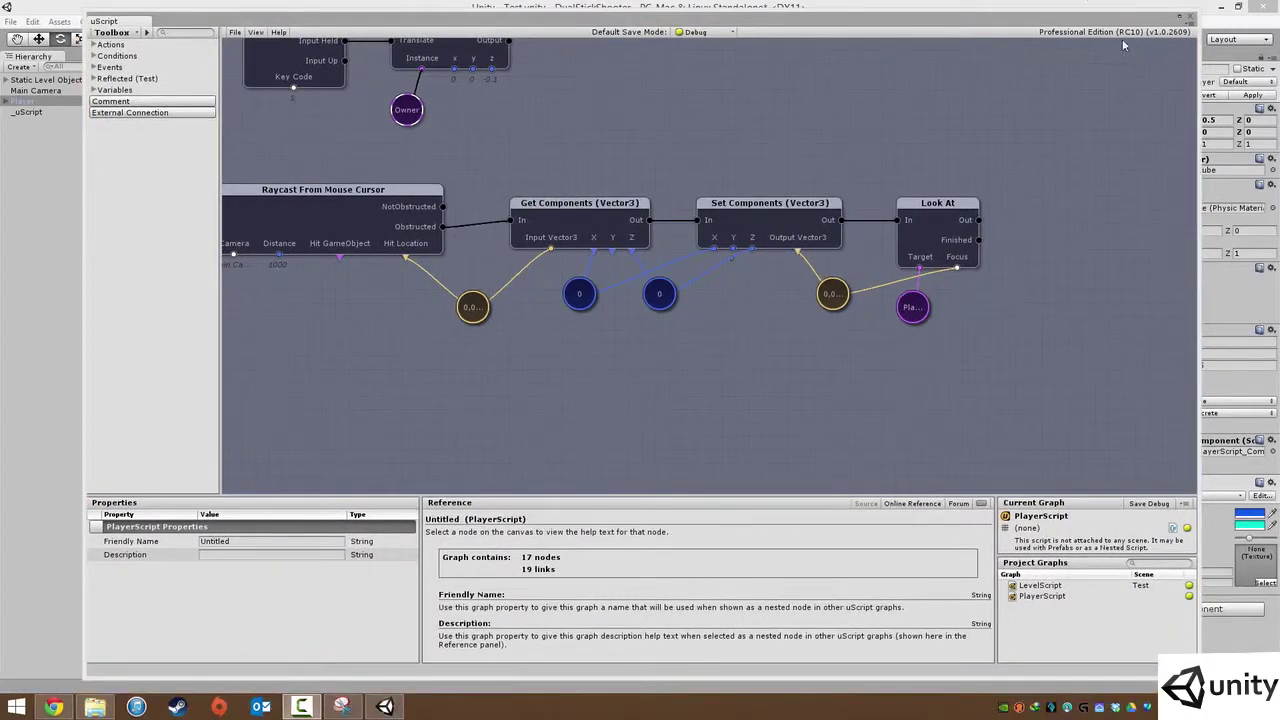
Play-test, driving the cube with W while aiming the mouse, then stop with Ctrl+P.
click(1086, 60)
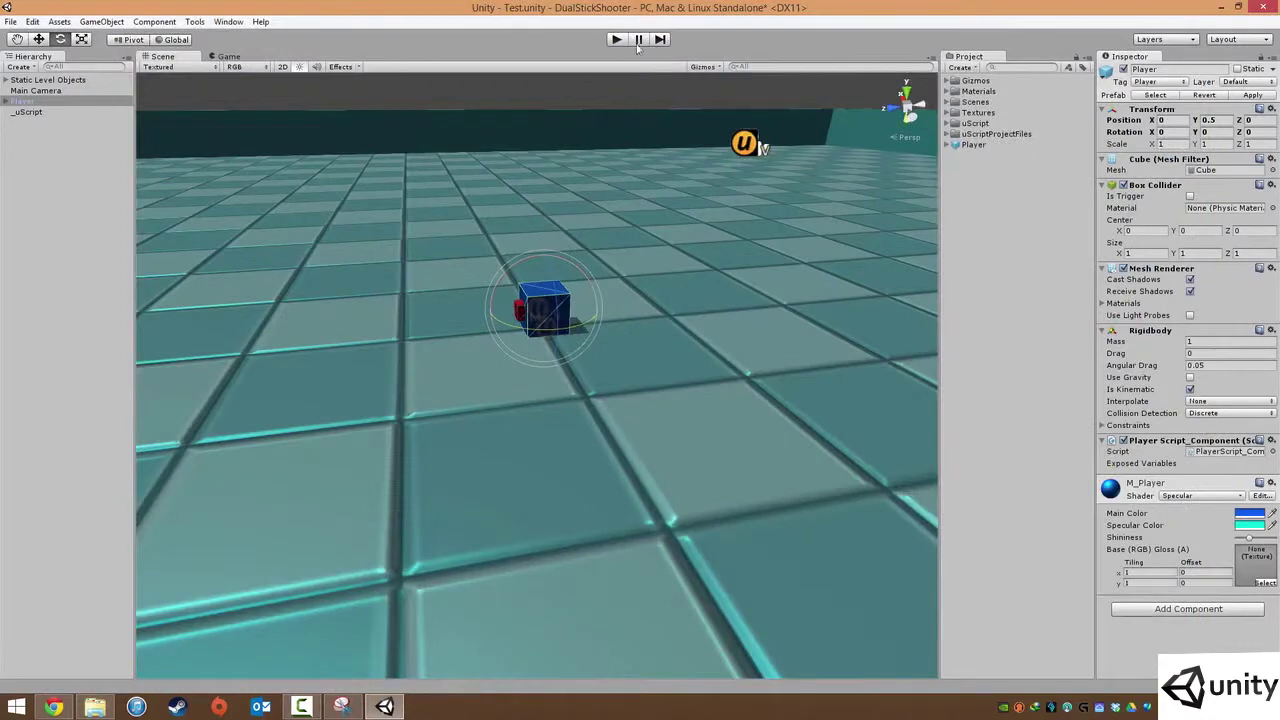
click(610, 45)
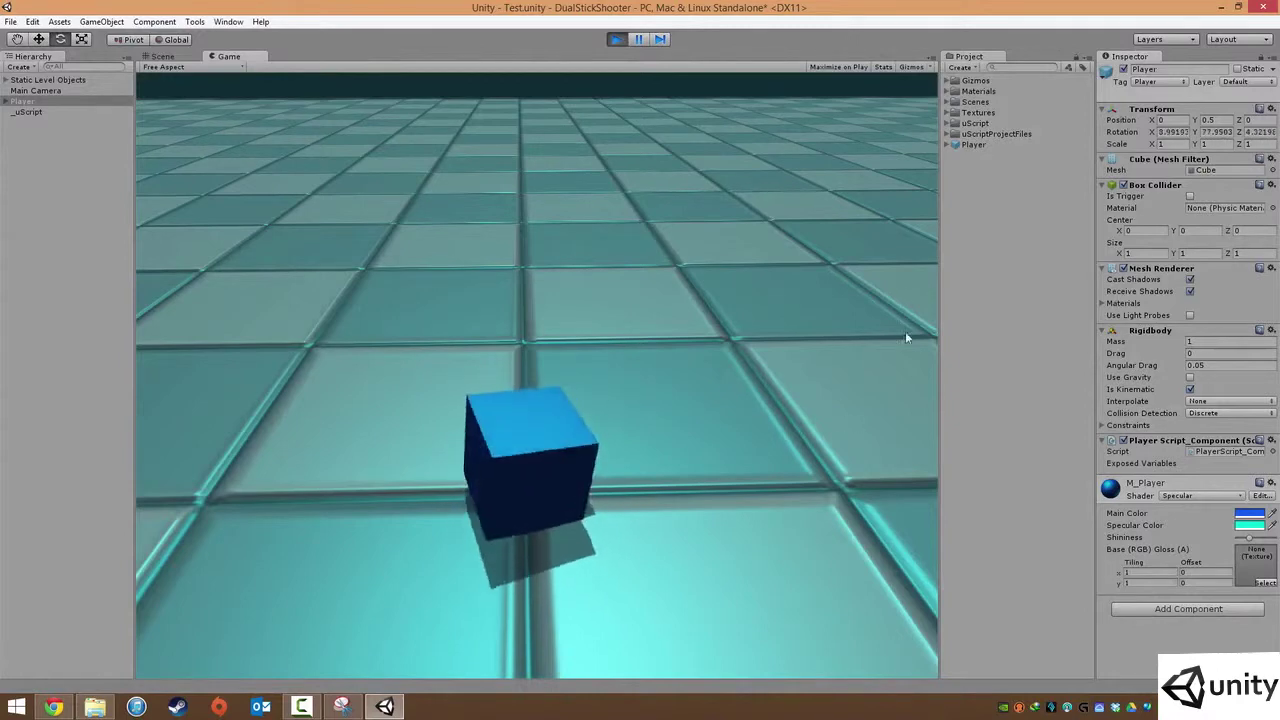
key(w)
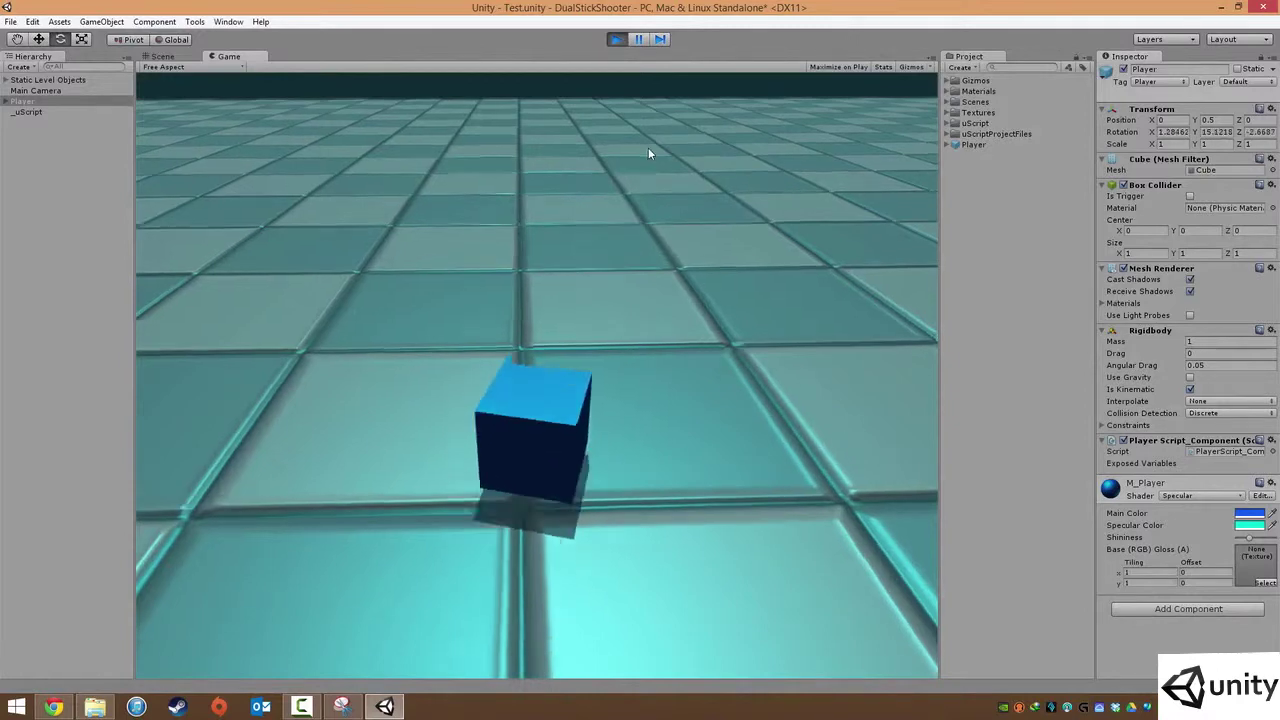
key(w)
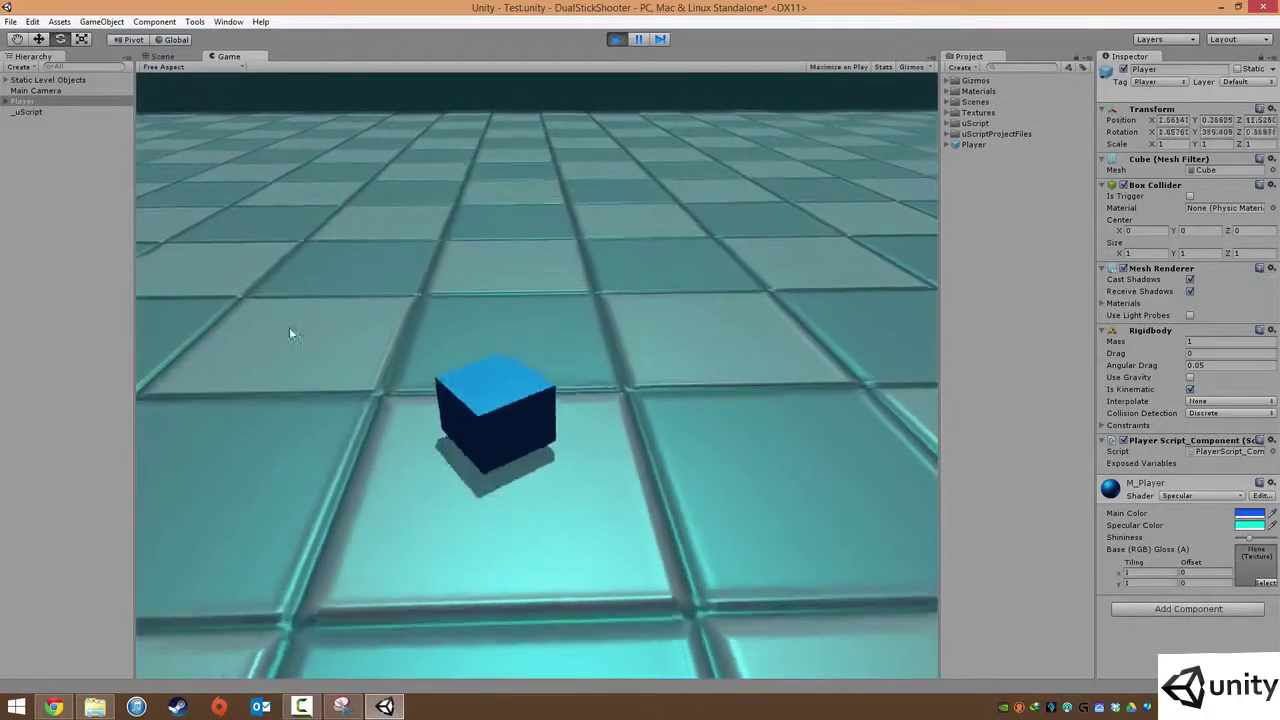
key(w)
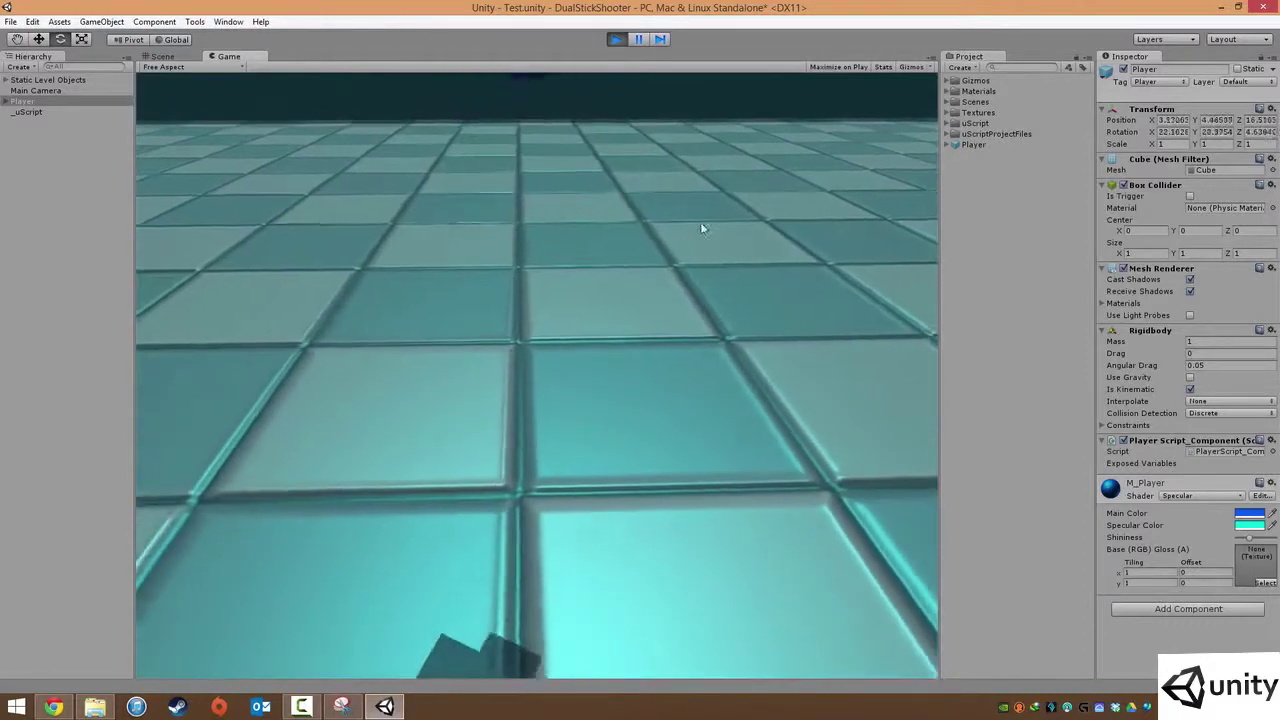
key(w)
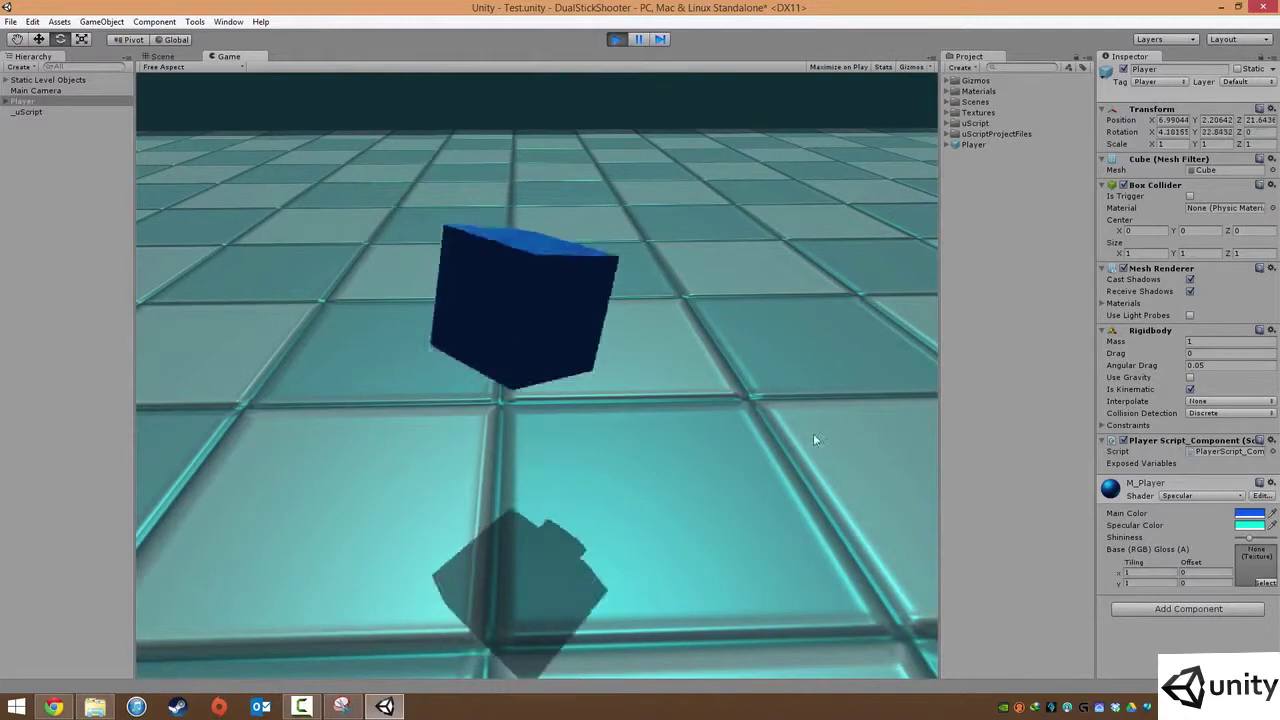
key(w)
key(ctrl+p)
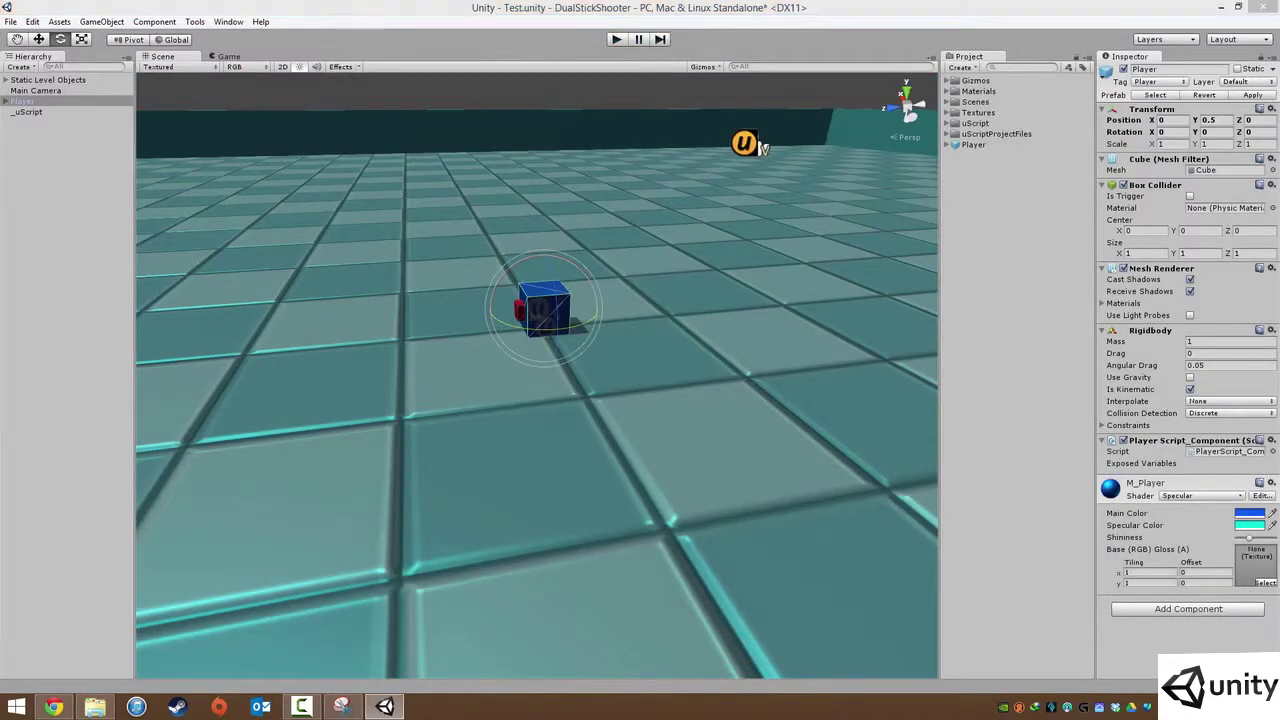
Orbit and zoom the Scene view around the cube, then start Play mode again.
click(946, 522)
click(522, 132)
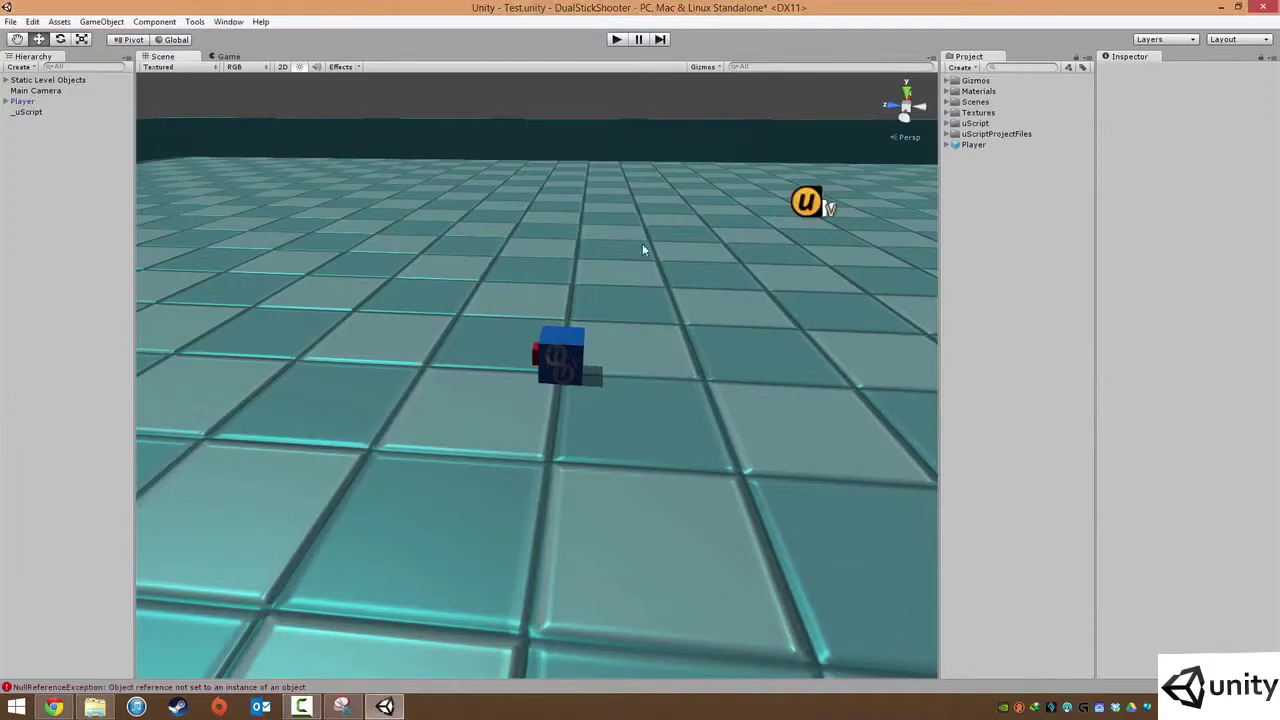
mouse_move(848, 403)
alt+mouse_down()
mouse_move(538, 357)
mouse_move(606, 407)
alt+mouse_up()
scroll(606, 407, up, 3)
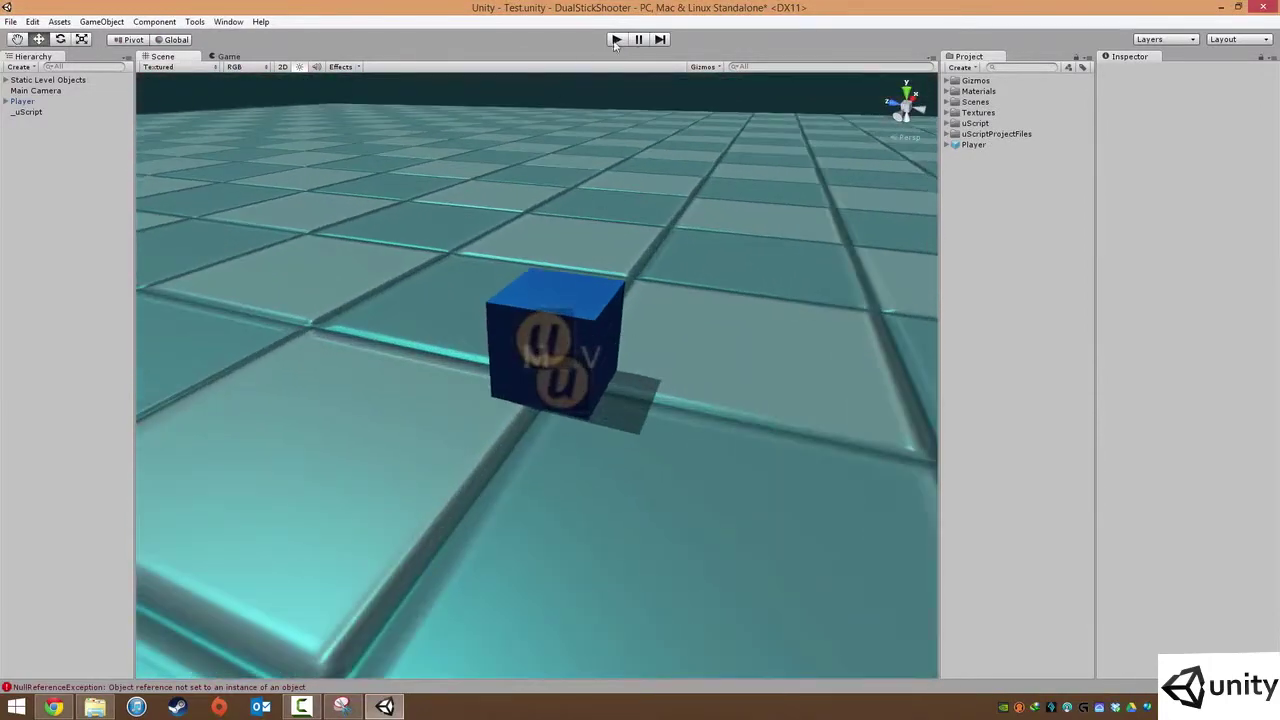
click(615, 40)
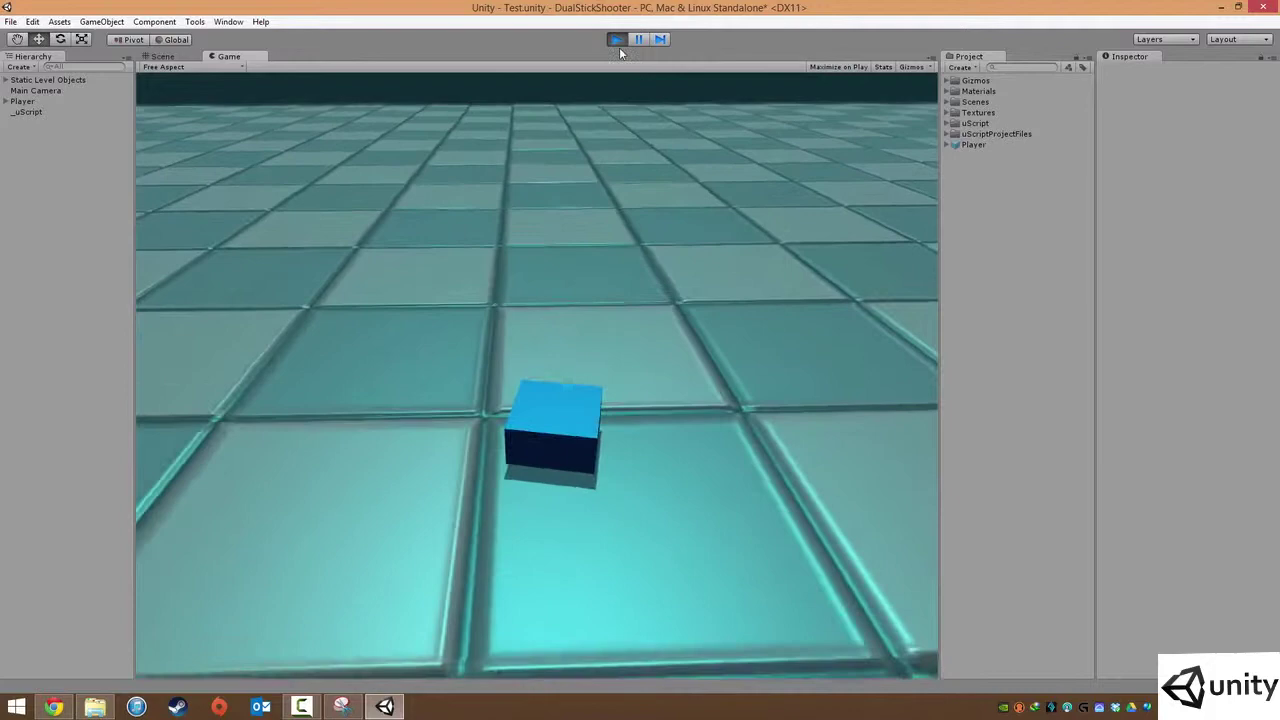
click(615, 39)
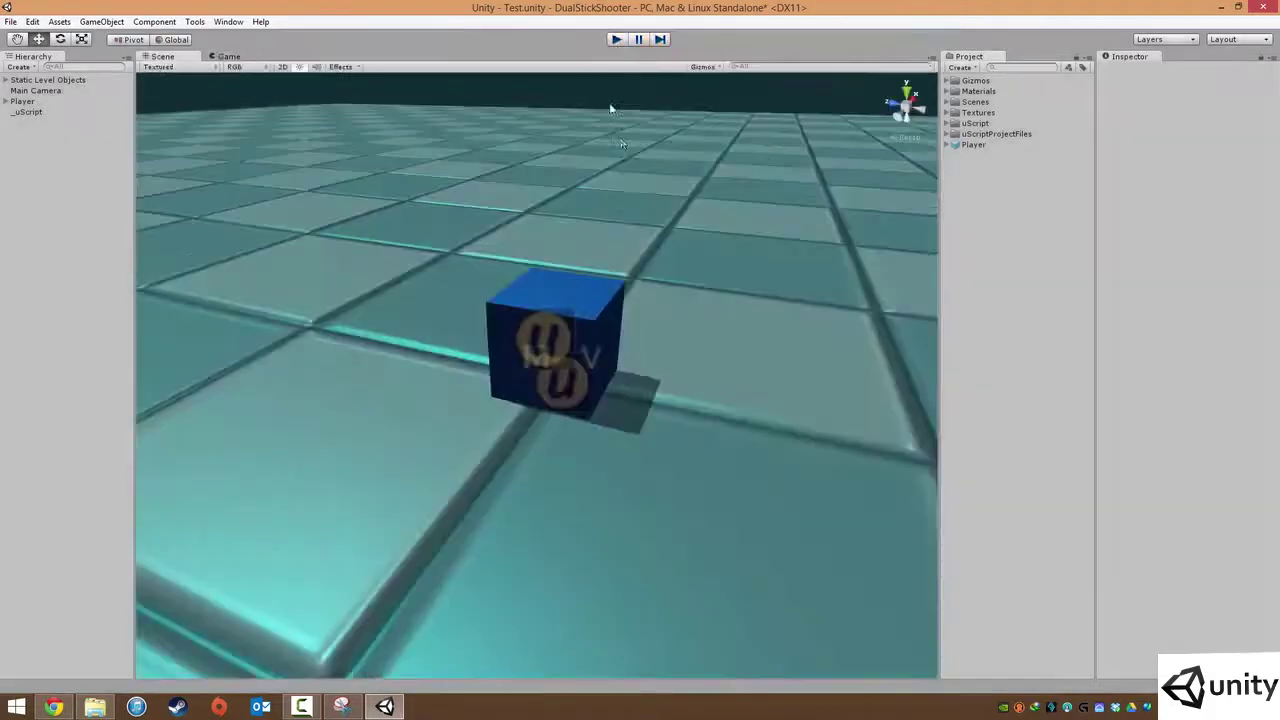
click(590, 318)
key(f)
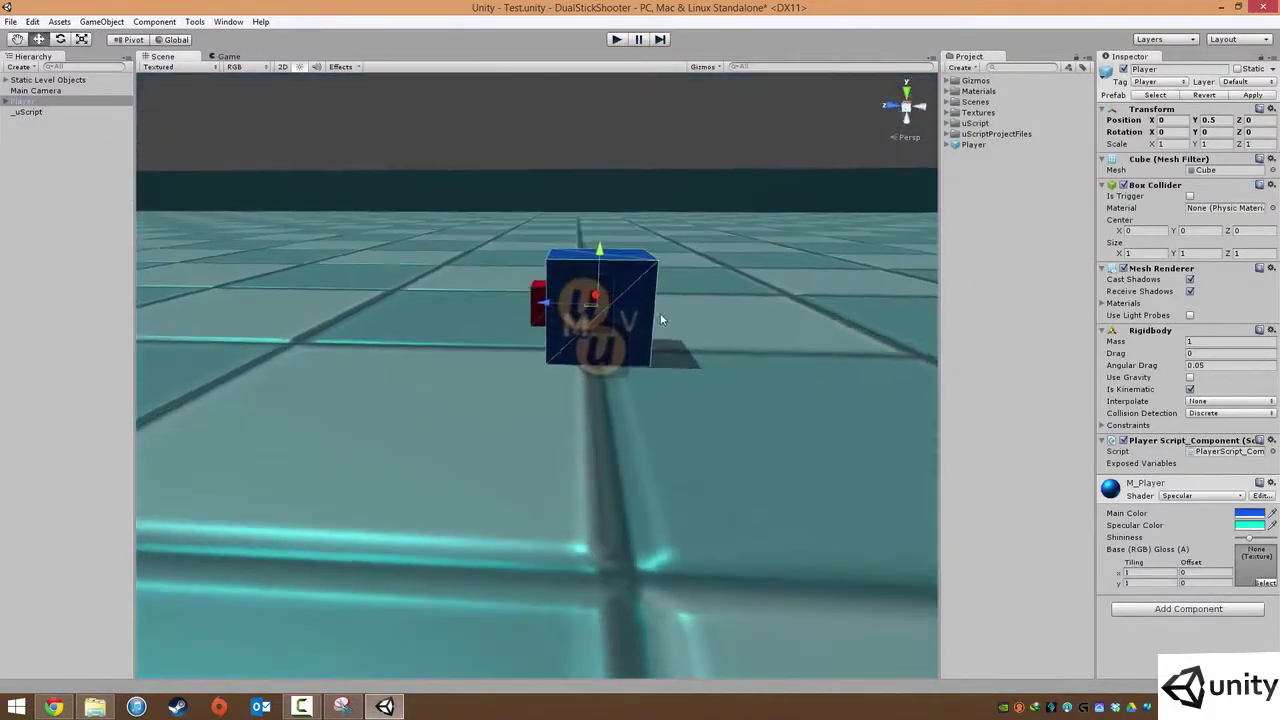
scroll(626, 342, up, 3)
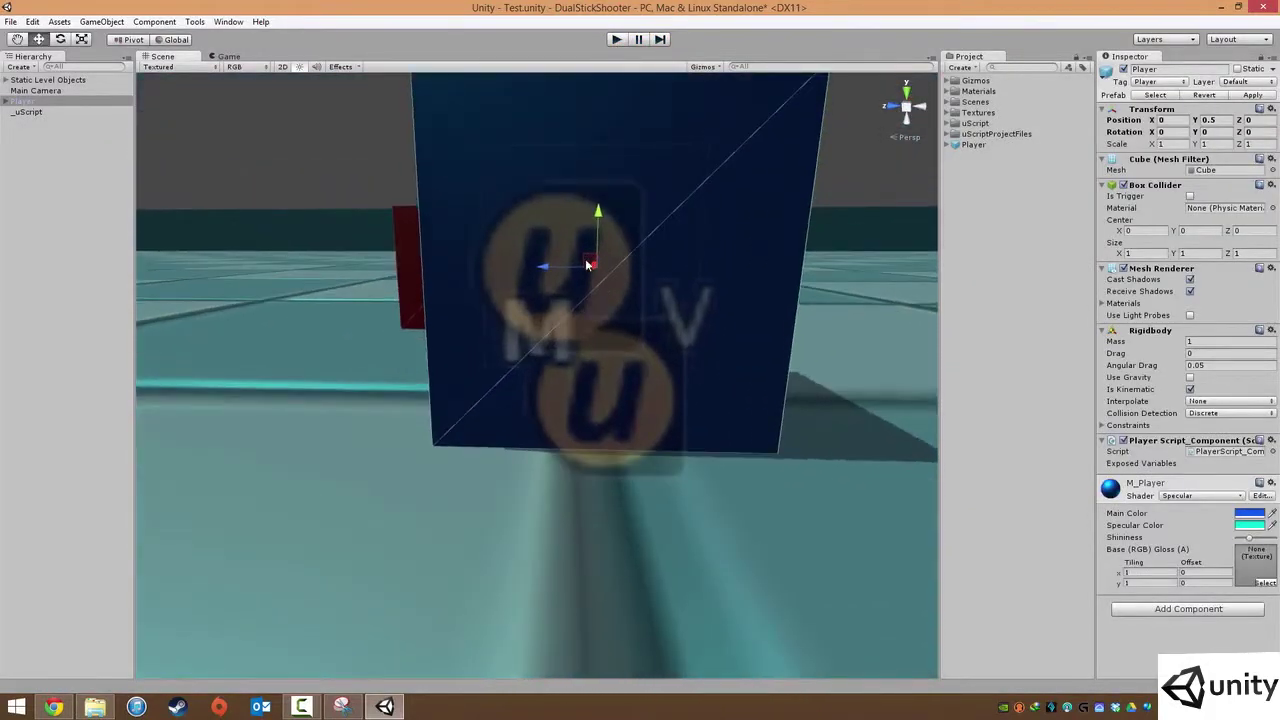
alt+drag(674, 303, 536, 264)
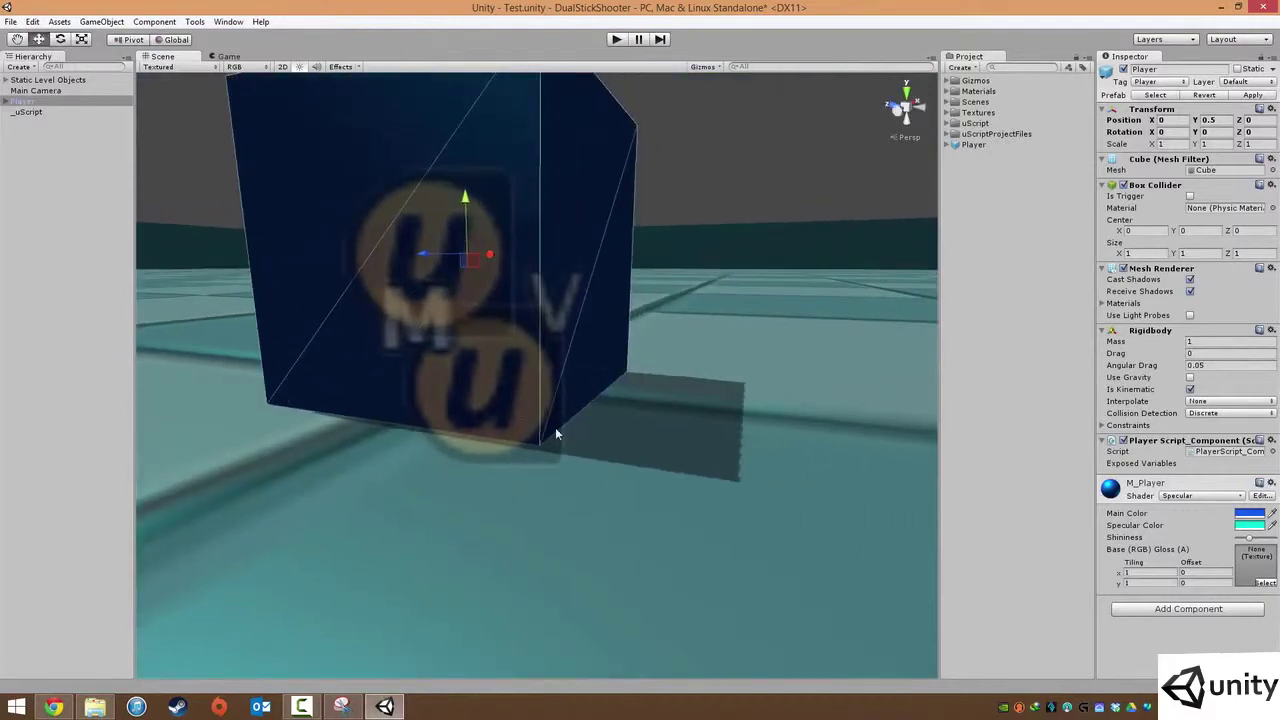
scroll(600, 390, down, 5)
scroll(600, 388, down, 4)
scroll(604, 380, down, 3)
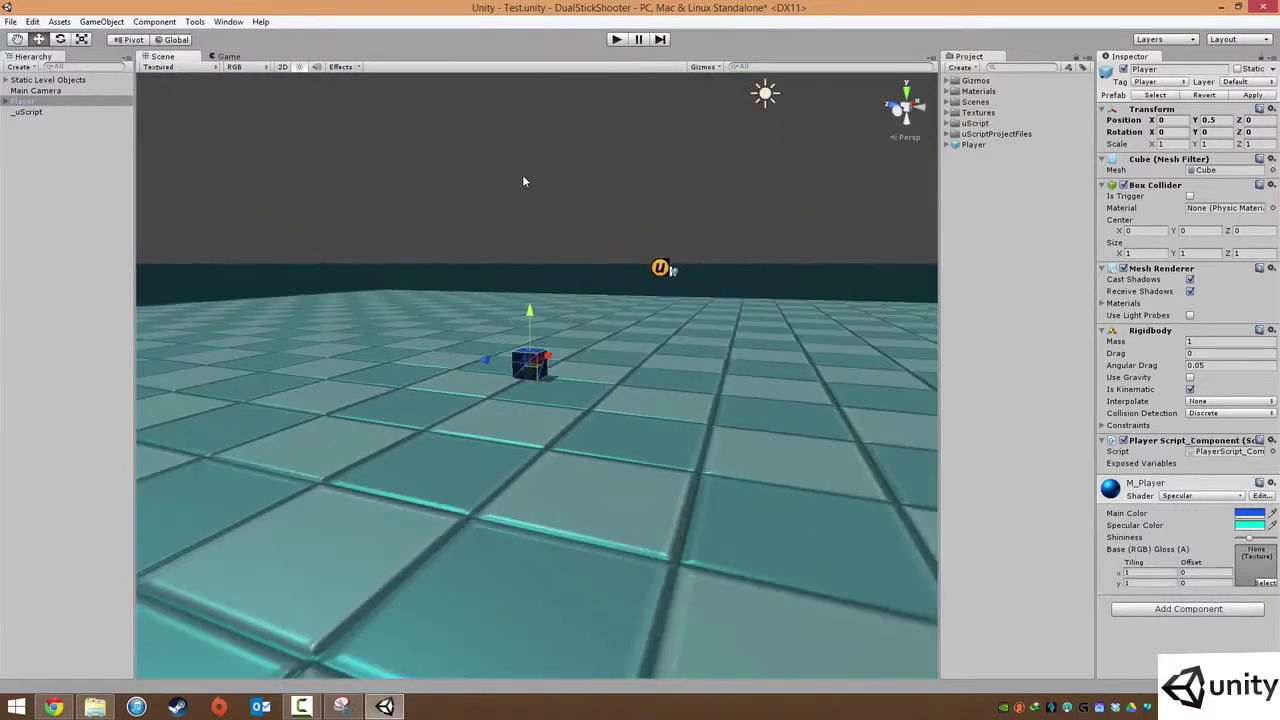
scroll(550, 395, up, 3)
scroll(556, 386, up, 3)
scroll(556, 386, up, 2)
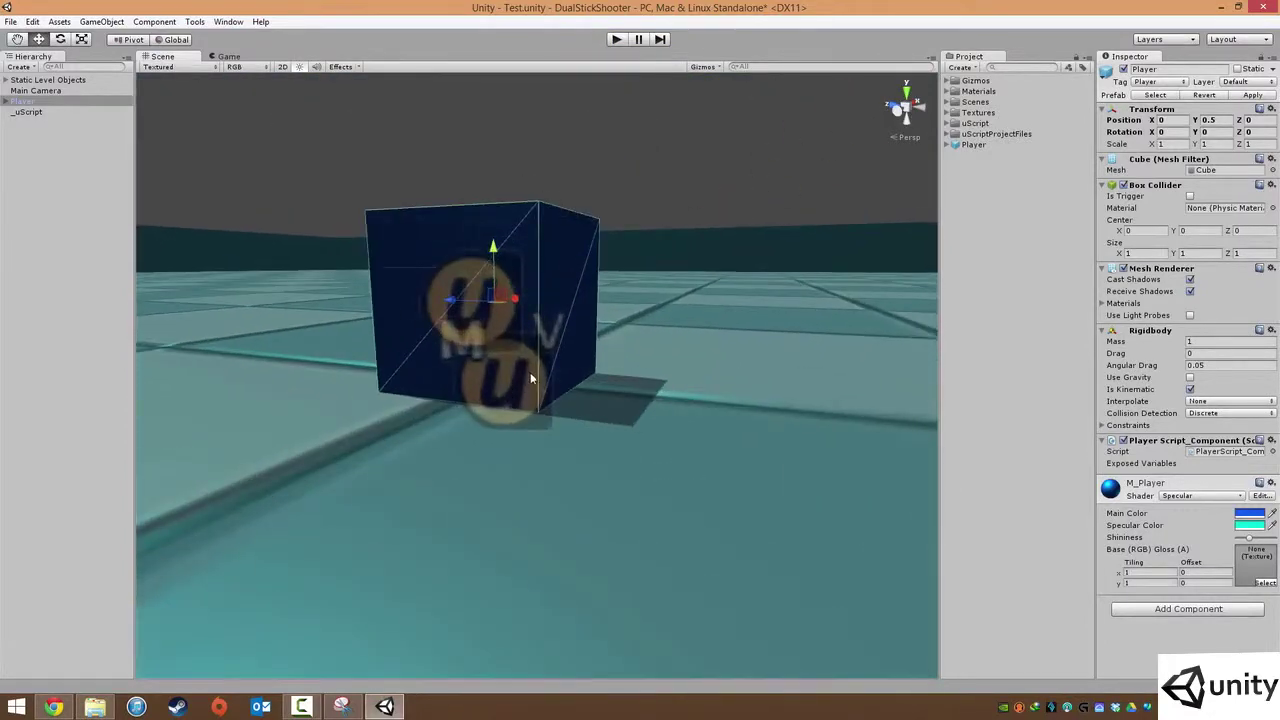
middle_drag(556, 386, 565, 395)
scroll(563, 400, up, 2)
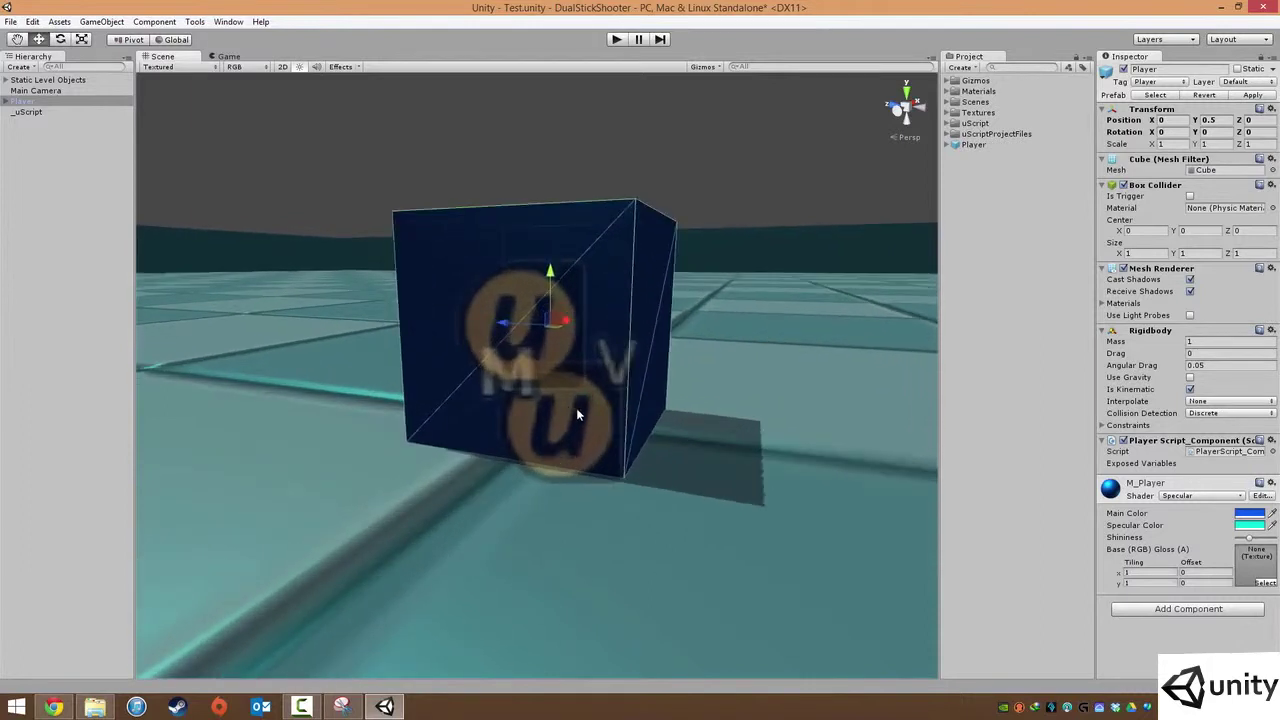
right_drag(576, 410, 502, 310)
scroll(789, 460, up, 1)
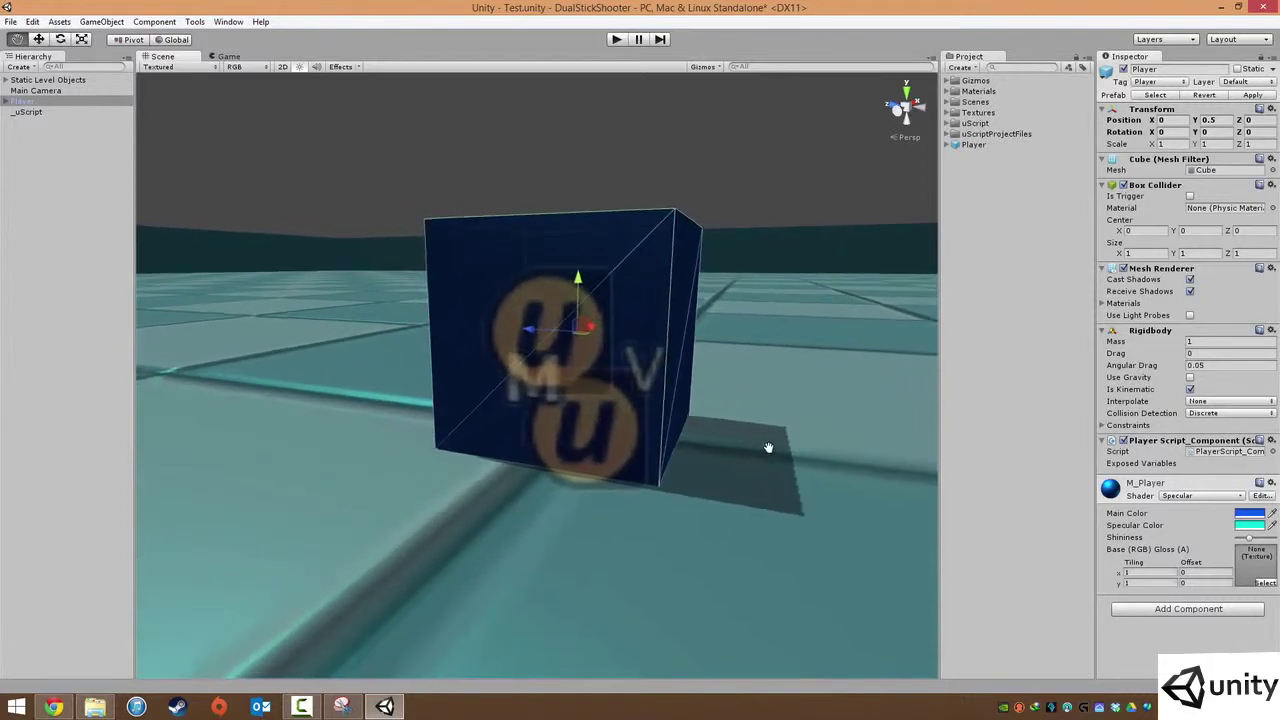
scroll(766, 449, up, 2)
scroll(770, 441, up, 2)
scroll(786, 459, down, 5)
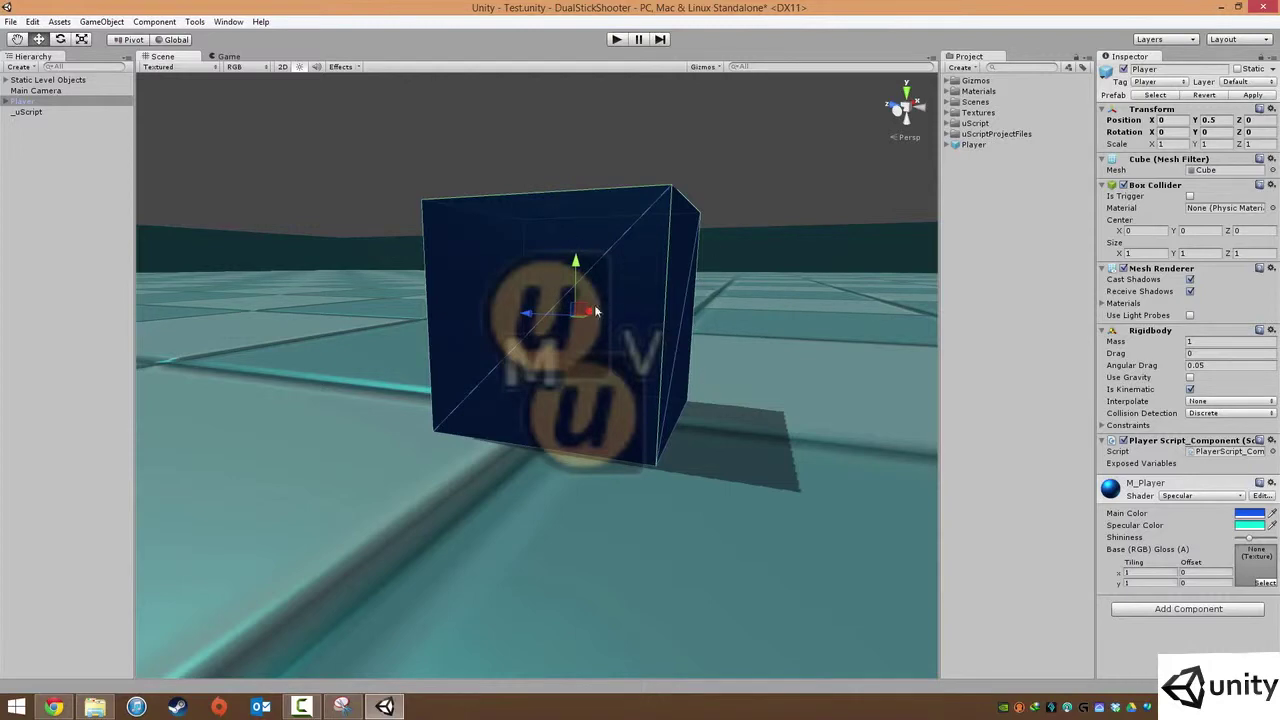
scroll(660, 250, down, 3)
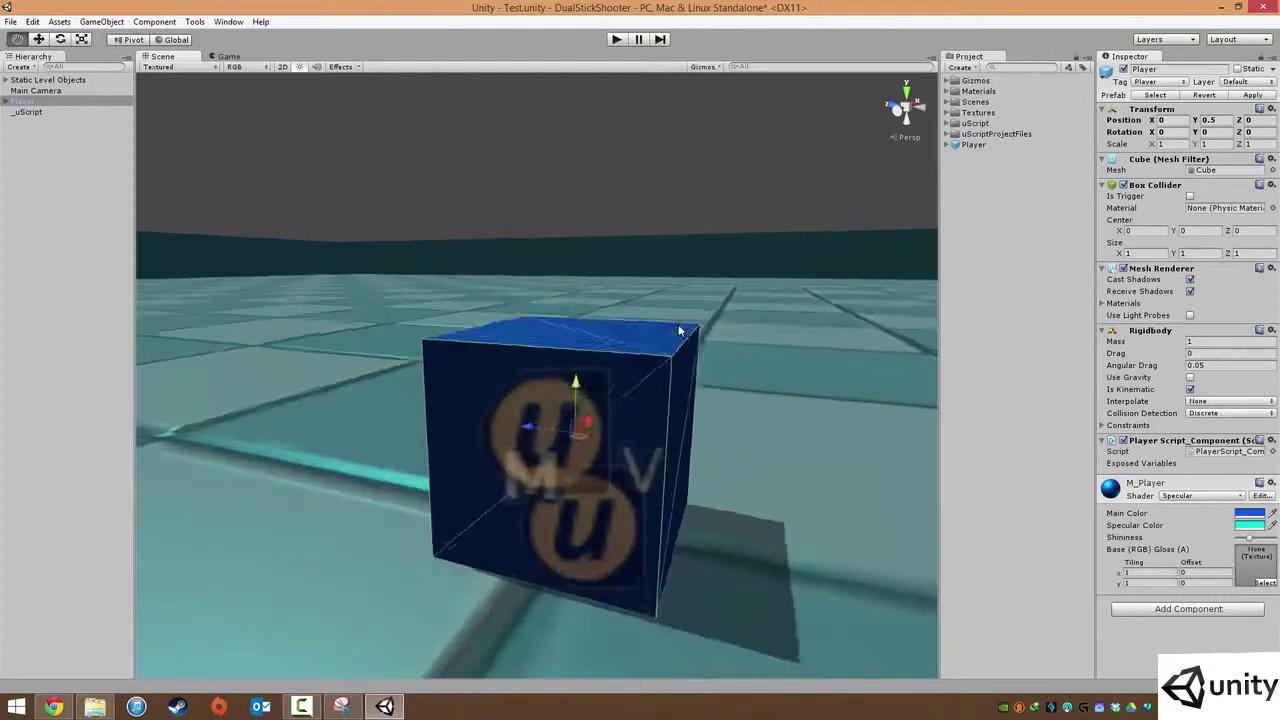
scroll(676, 320, down, 3)
scroll(676, 320, down, 3)
scroll(636, 389, down, 2)
scroll(636, 389, up, 1)
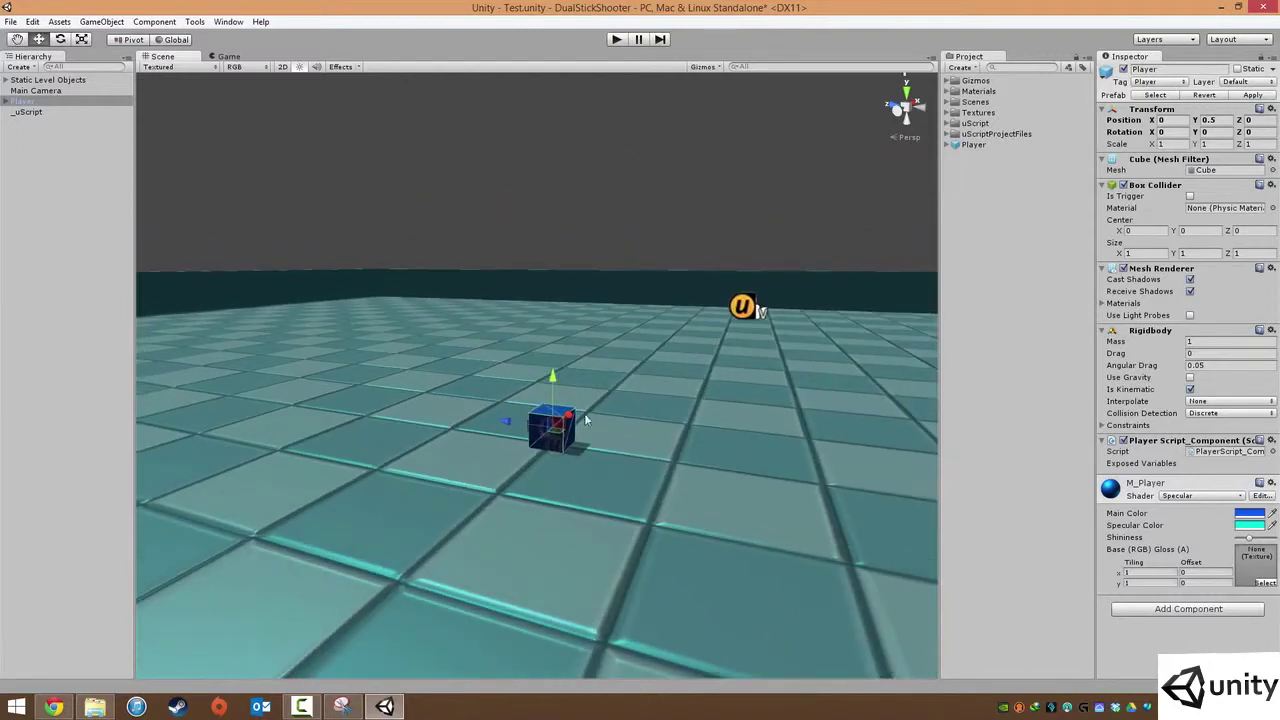
Frame the Player cube, then set Static Level Objects' Y position to -0.5.
key(f)
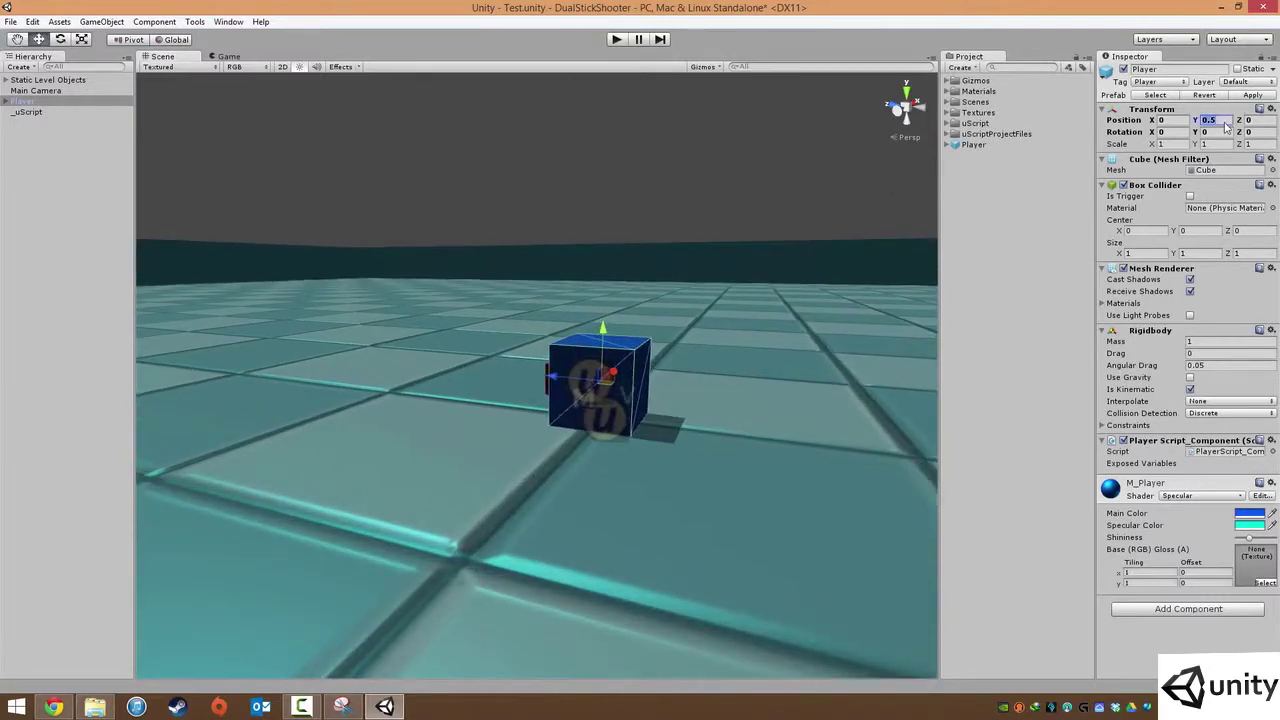
text(0)
middle_drag(653, 305, 563, 265)
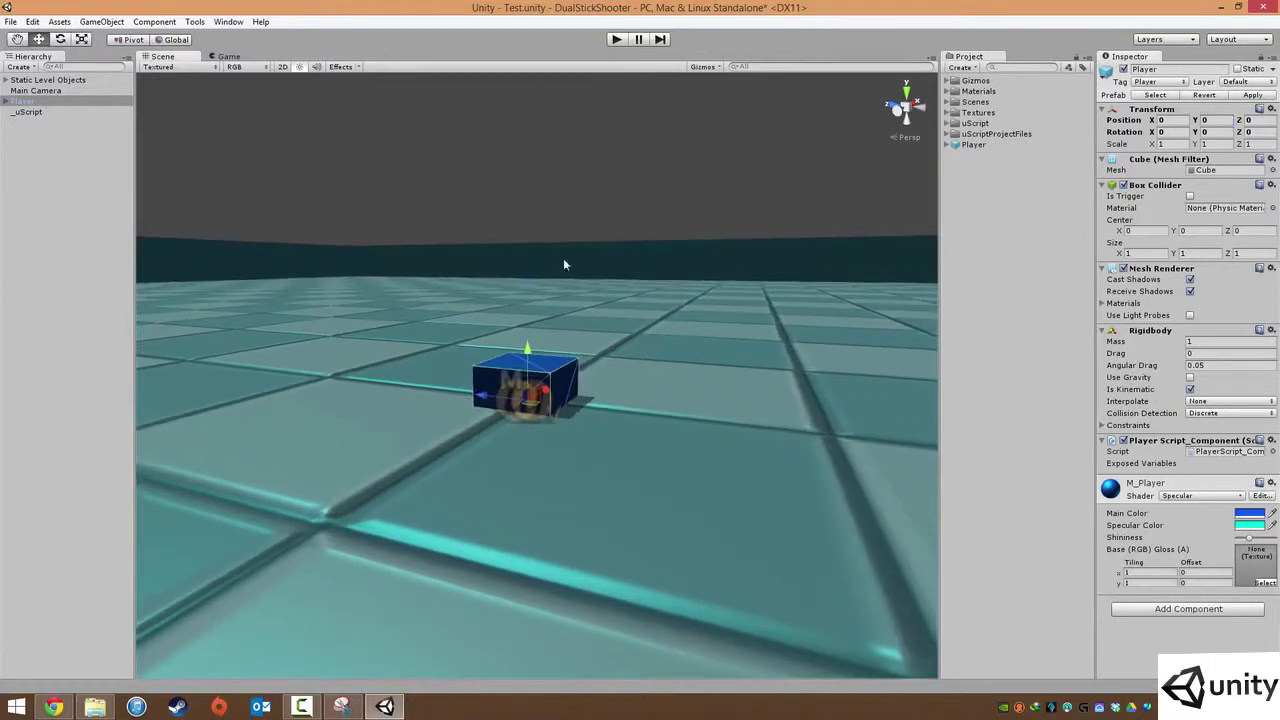
click(546, 167)
click(40, 80)
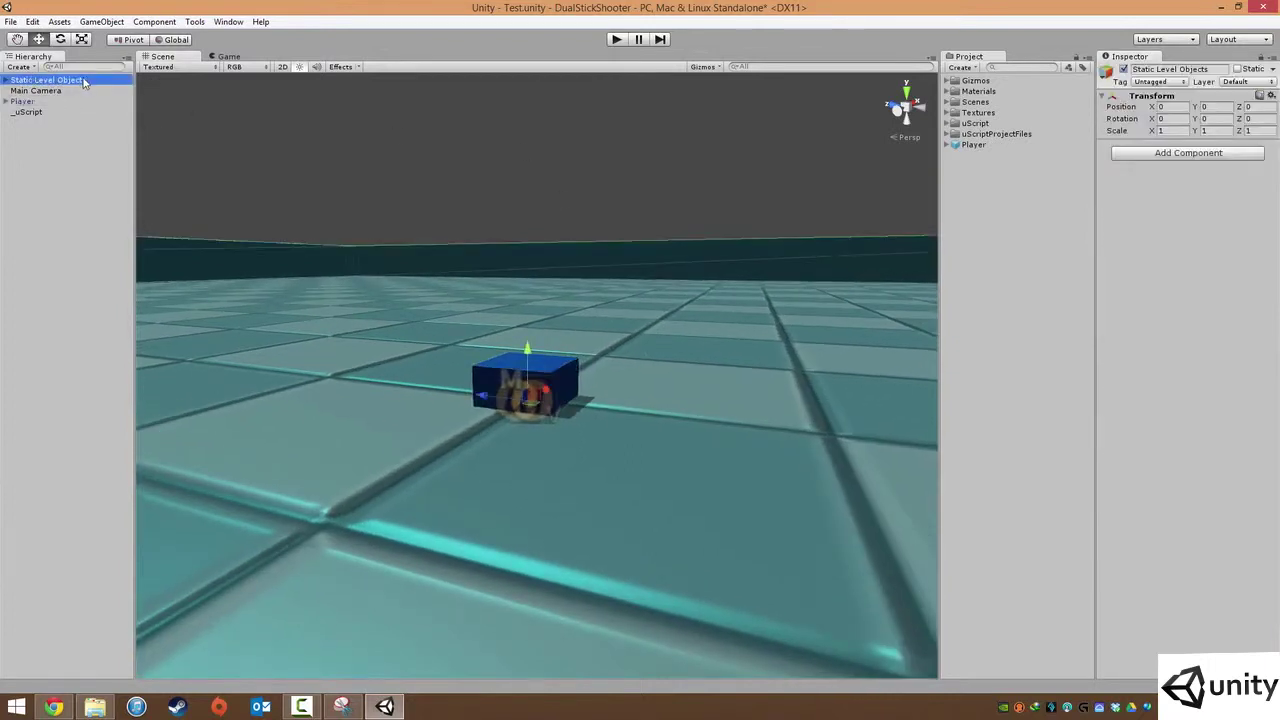
click(1208, 107)
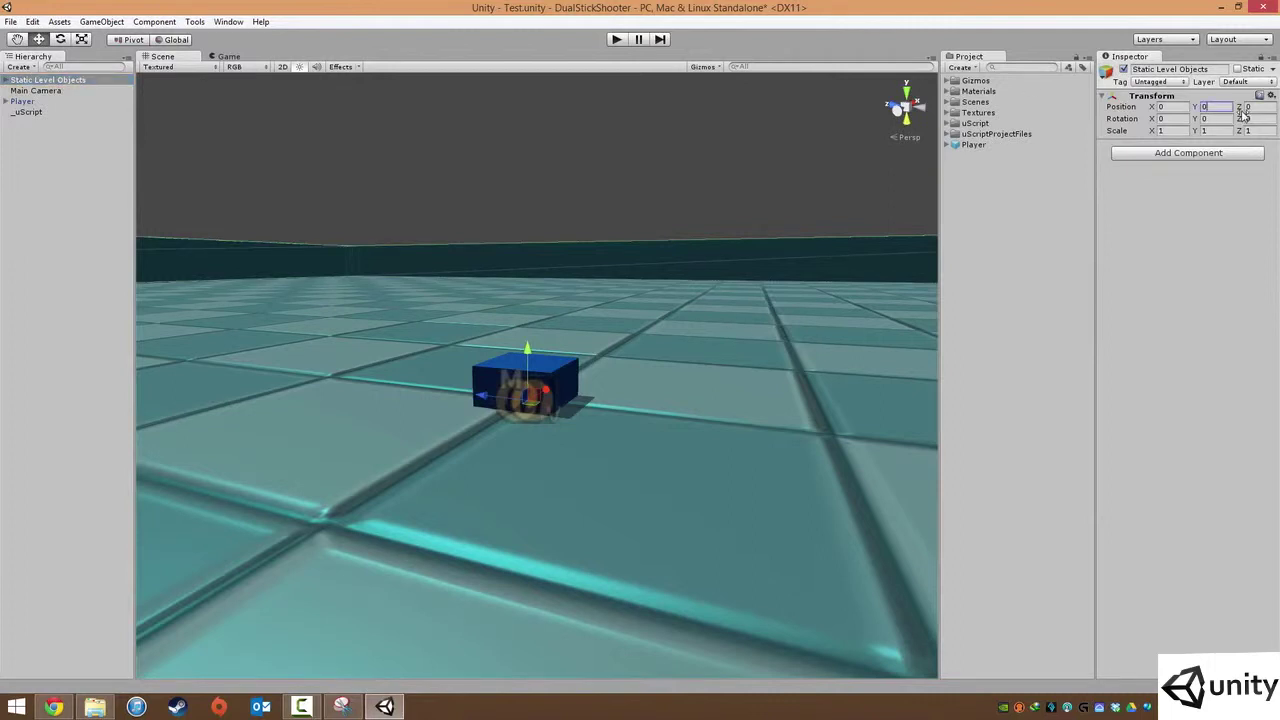
text(-0.5)
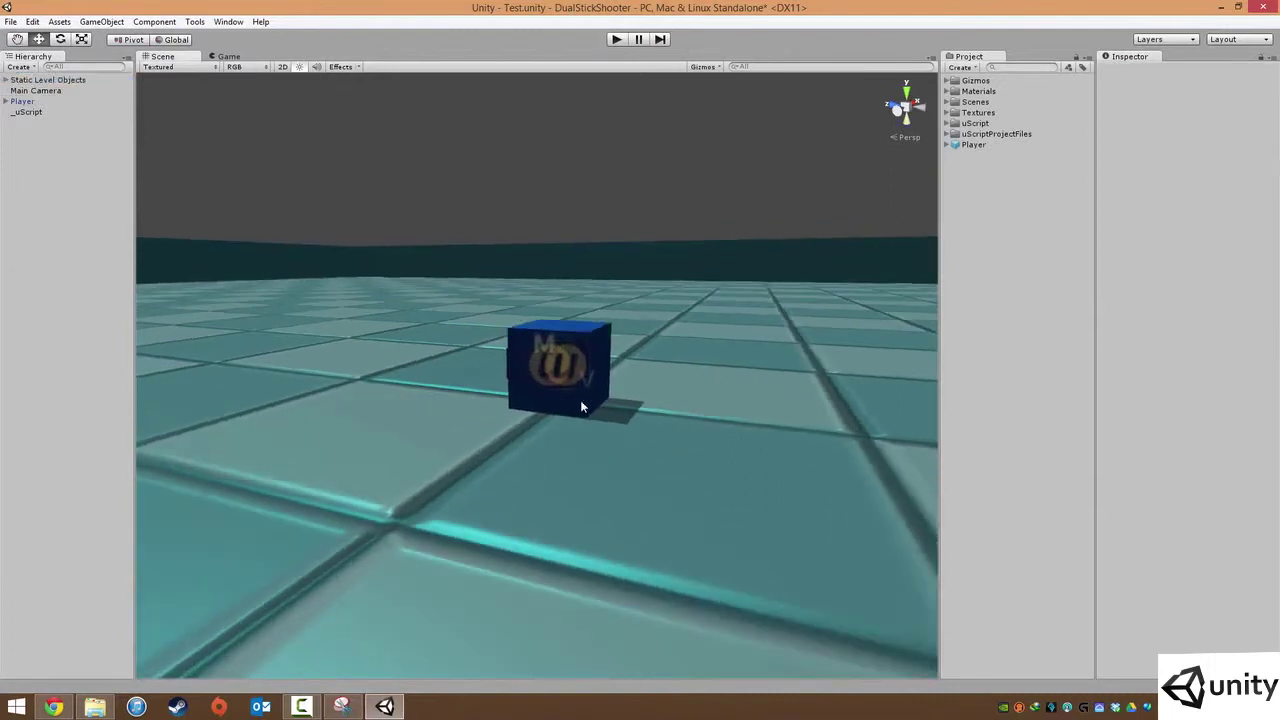
Orbit around the Player cube to view its red front marker.
click(580, 400)
key(f)
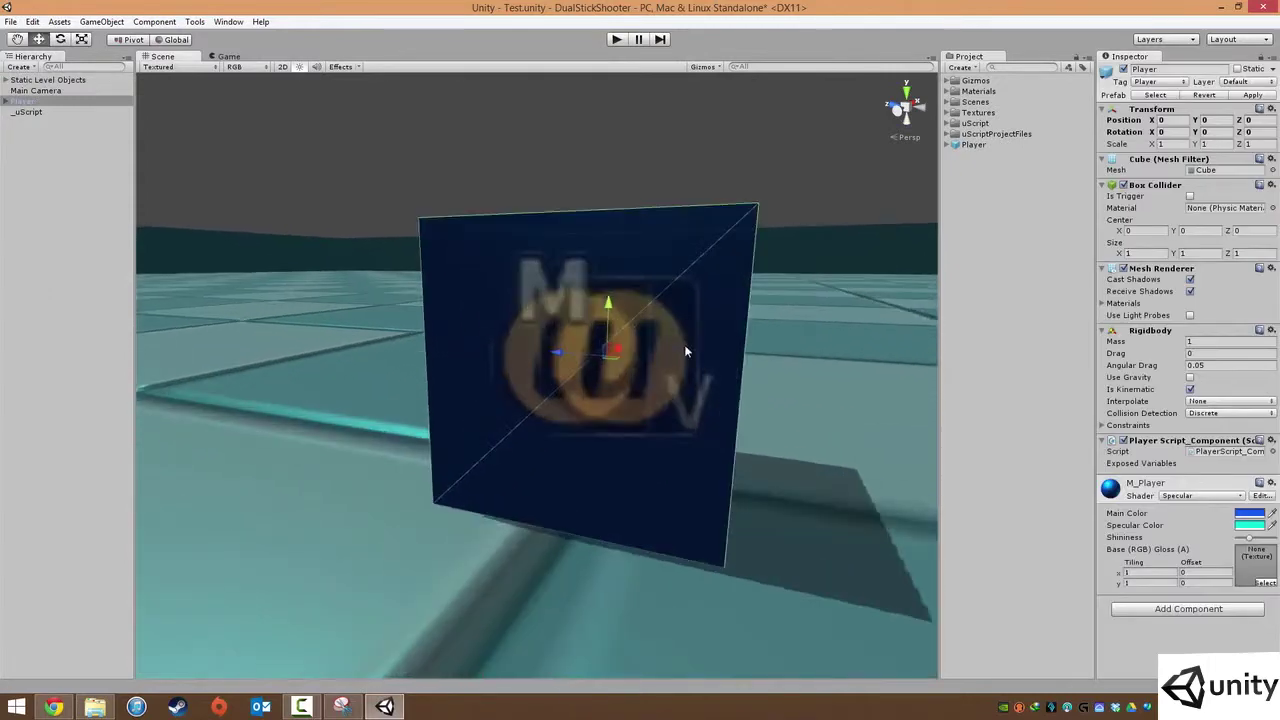
scroll(586, 428, down, 5)
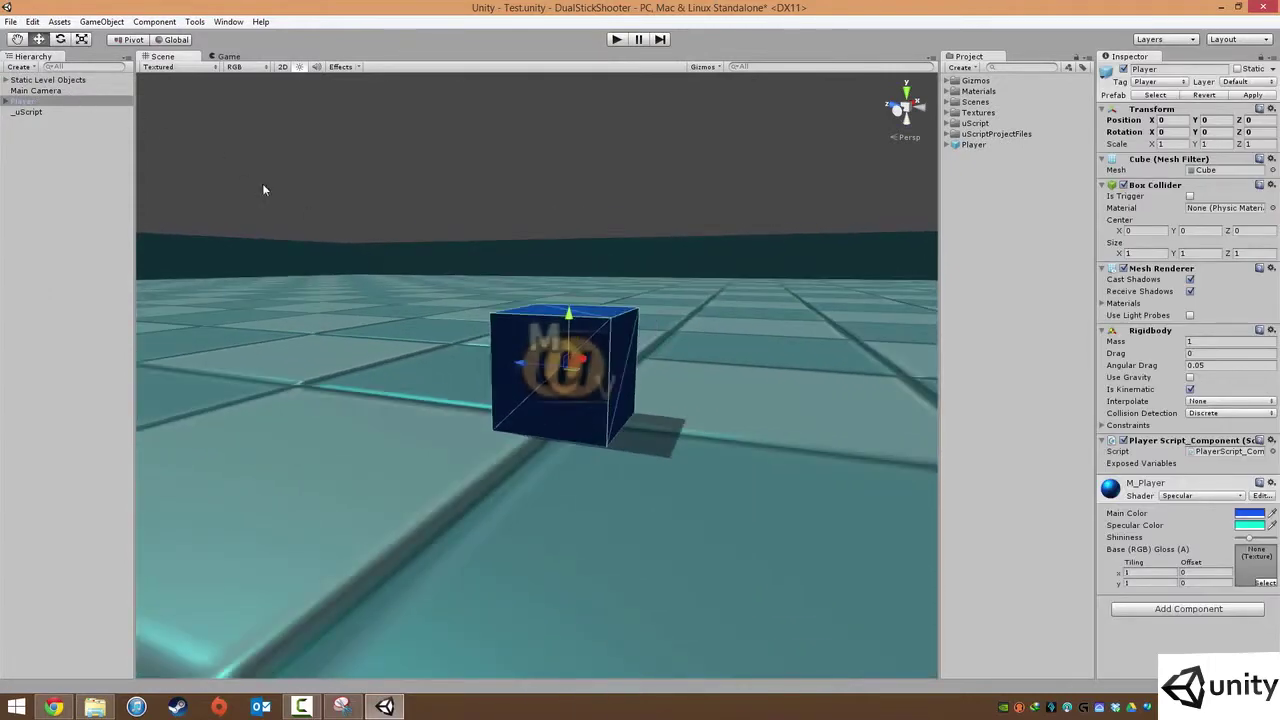
alt+drag(555, 424, 676, 361)
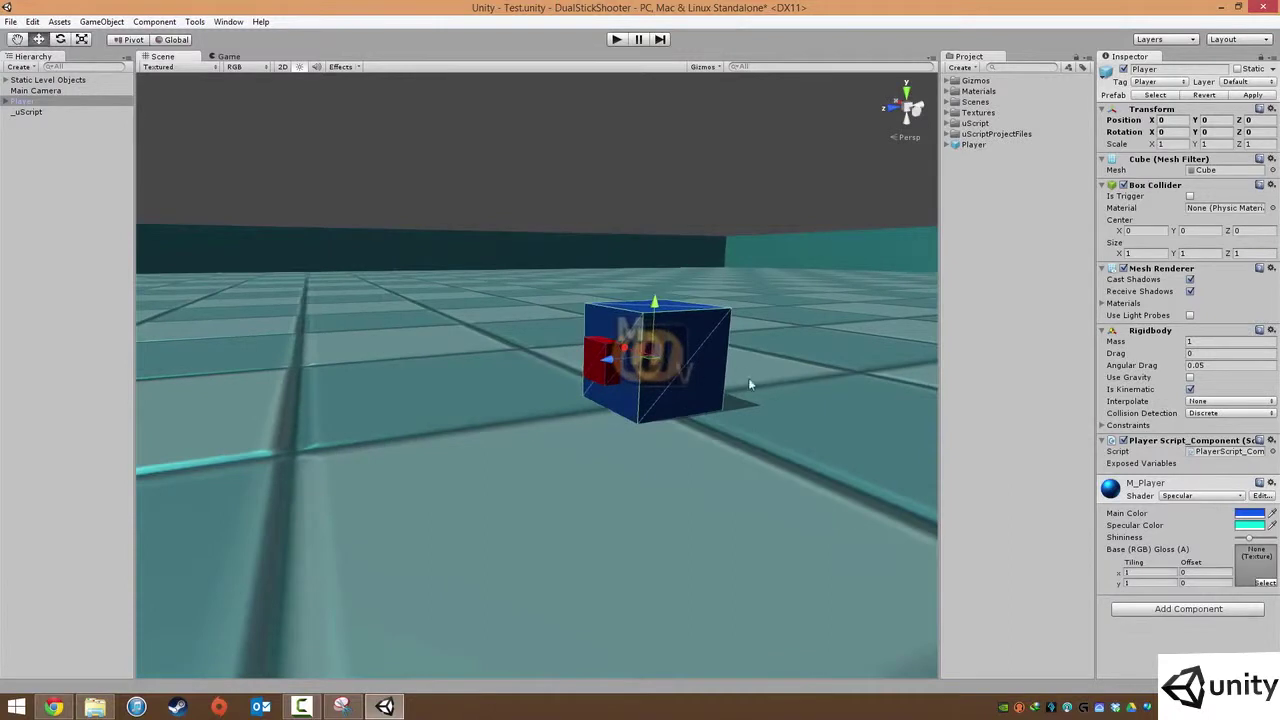
alt+drag(748, 377, 468, 184)
click(468, 184)
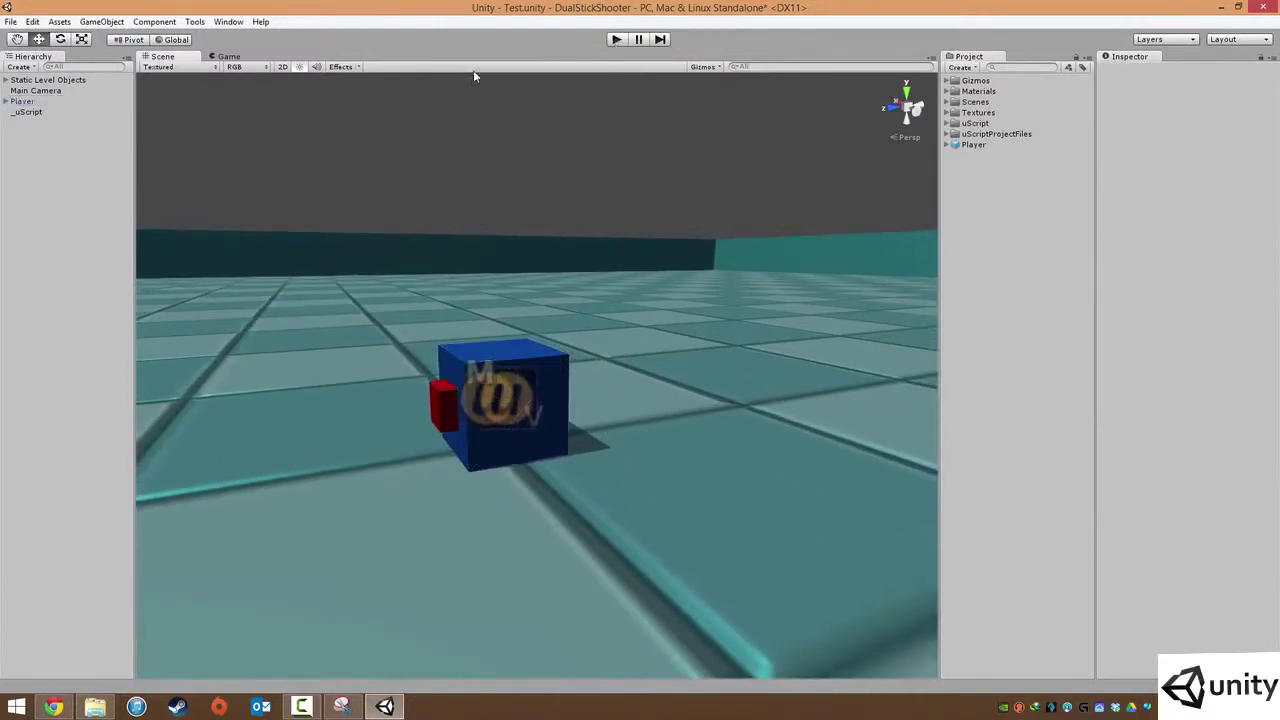
Select Player to check its Y position, then select Static Level Objects.
click(38, 102)
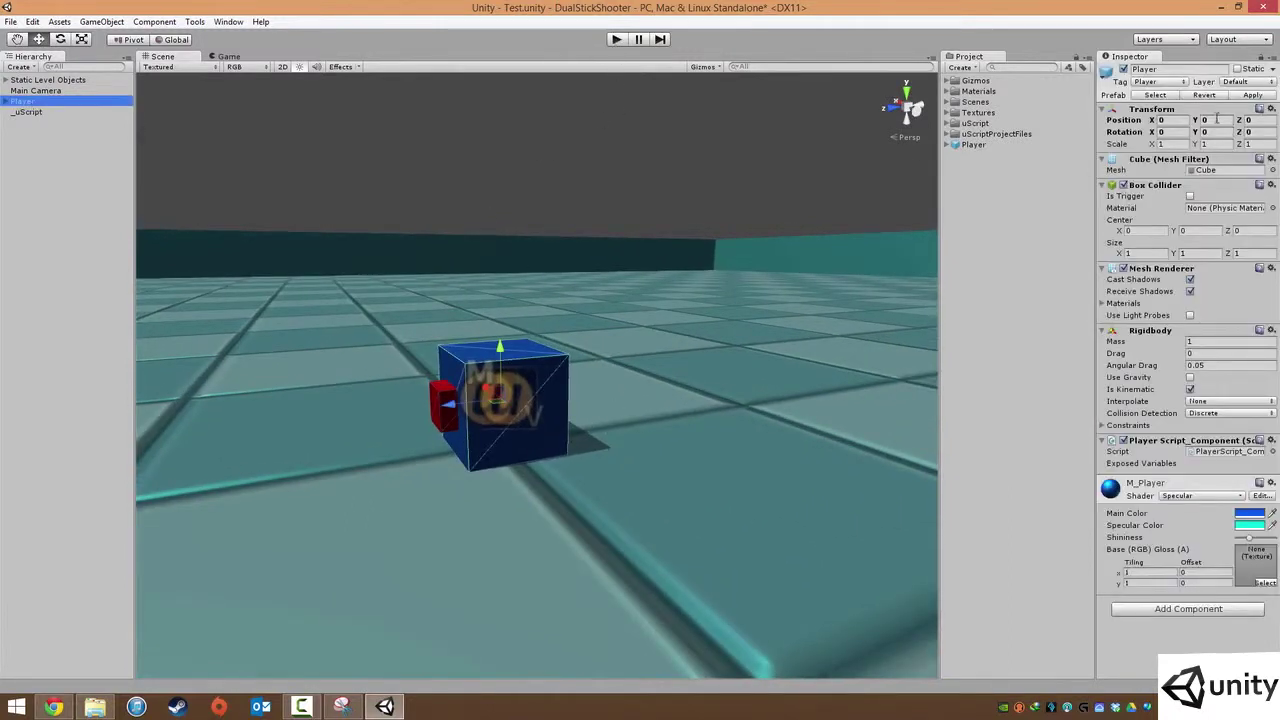
click(1212, 120)
click(84, 81)
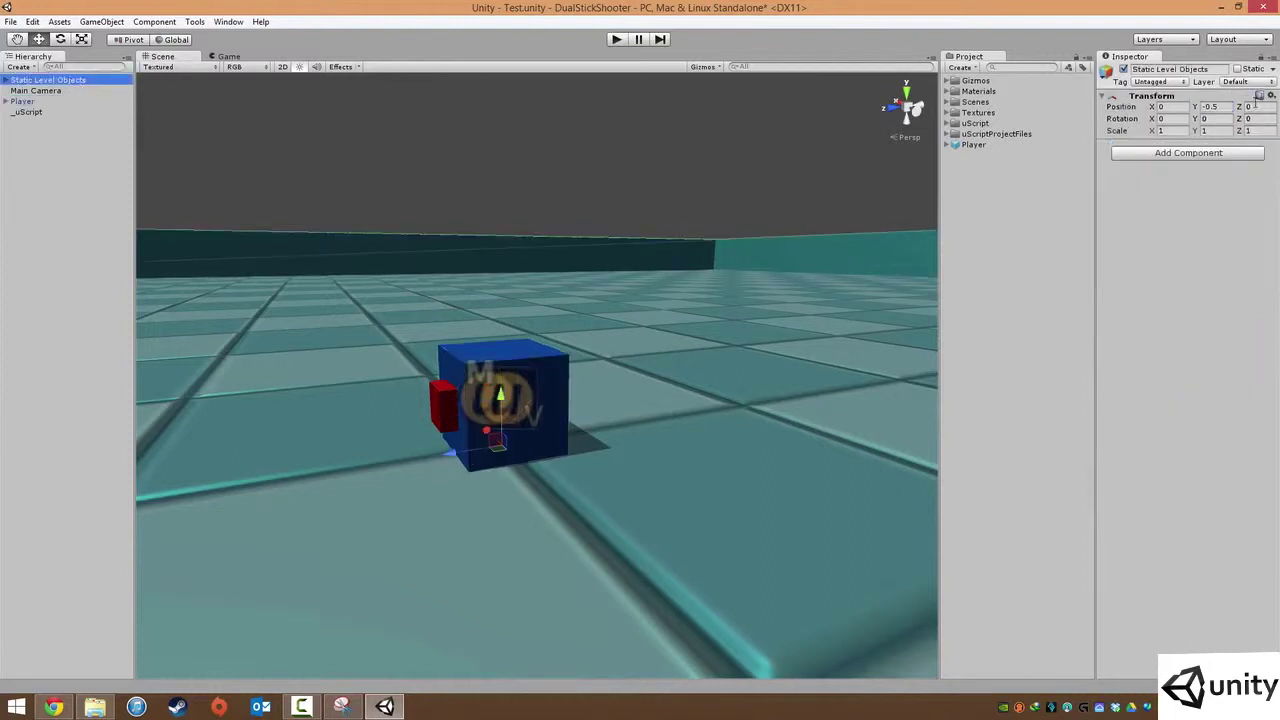
Play the game and drive the cube with W across the tiles as it faces the mouse.
click(616, 39)
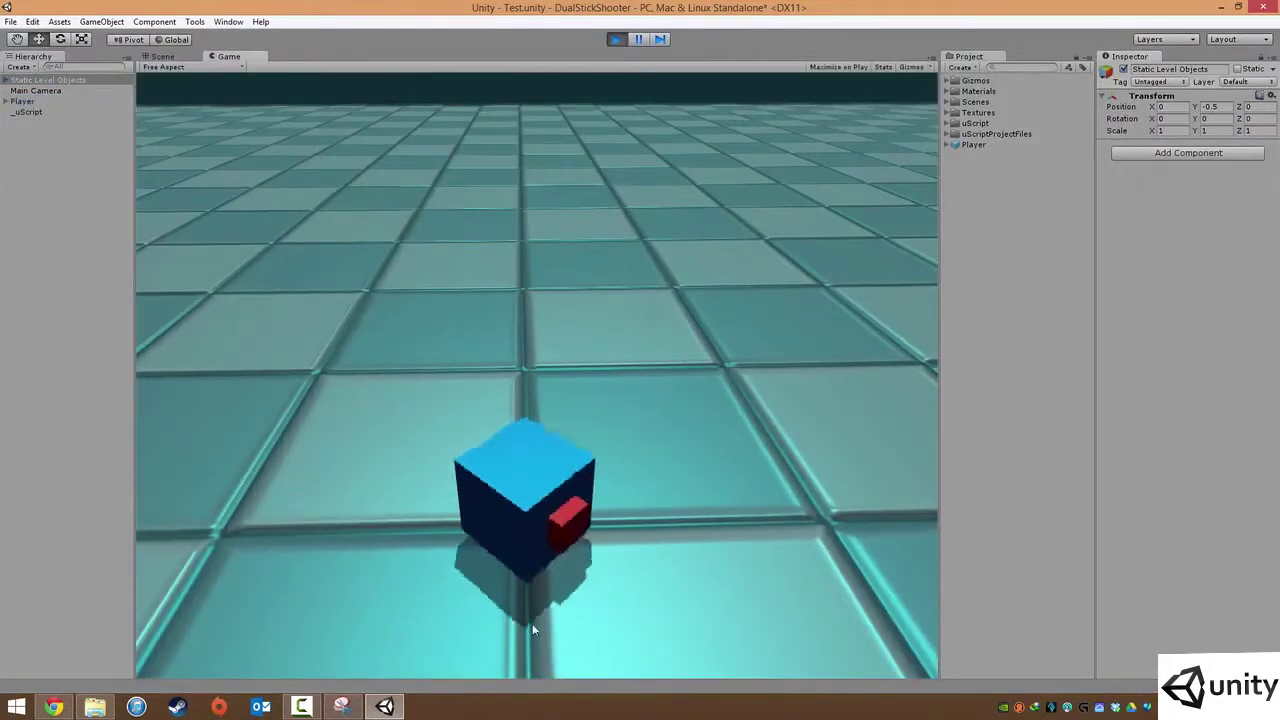
key(w)
key(w)
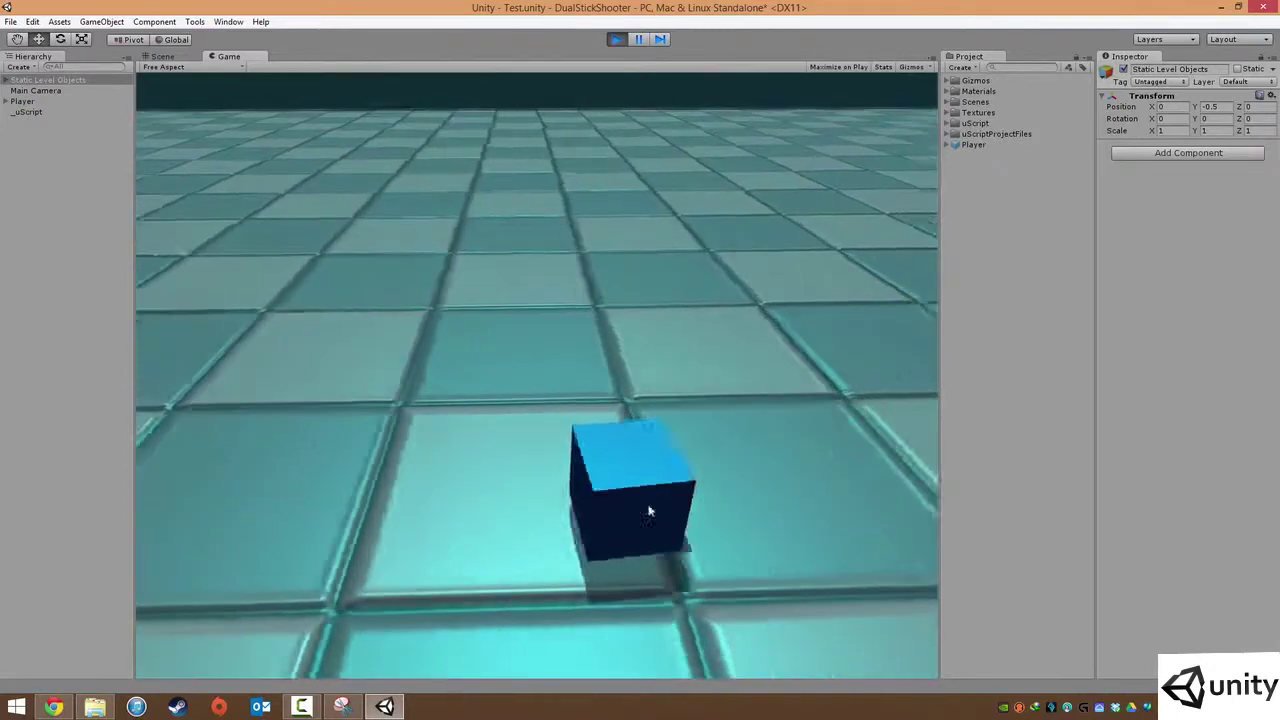
key(w)
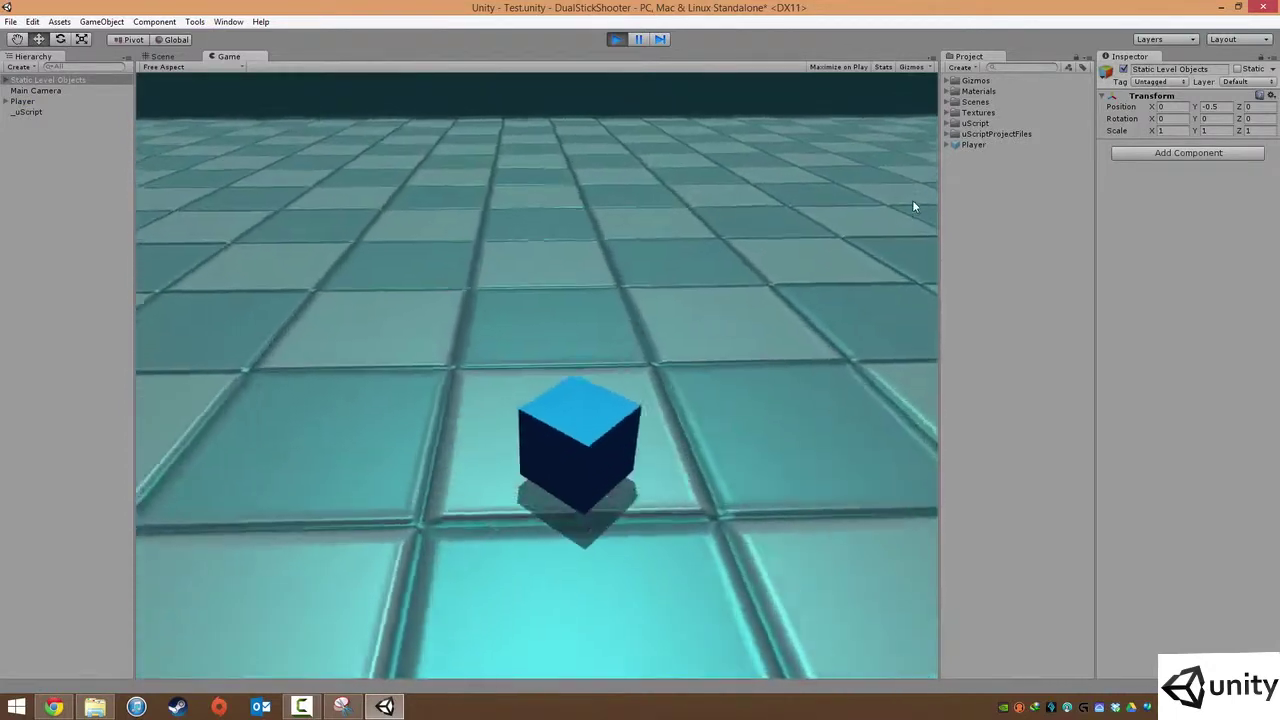
key(w)
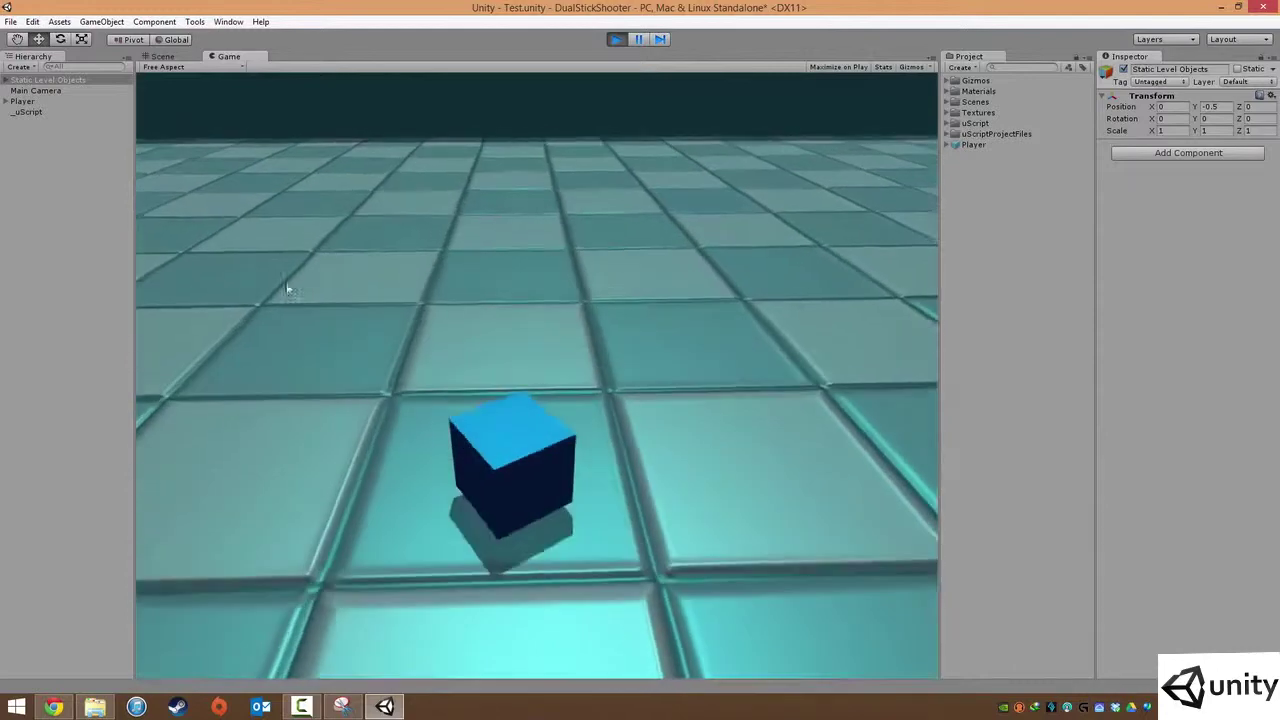
key(w)
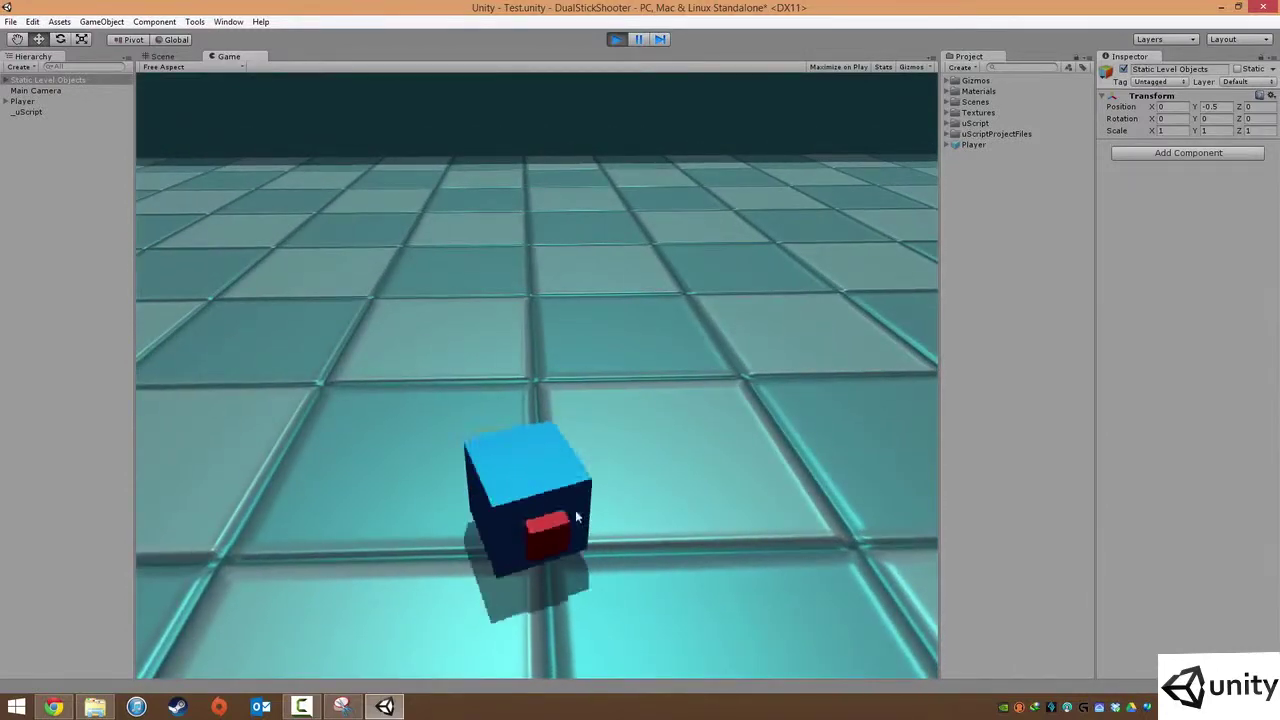
key(w)
key(w)
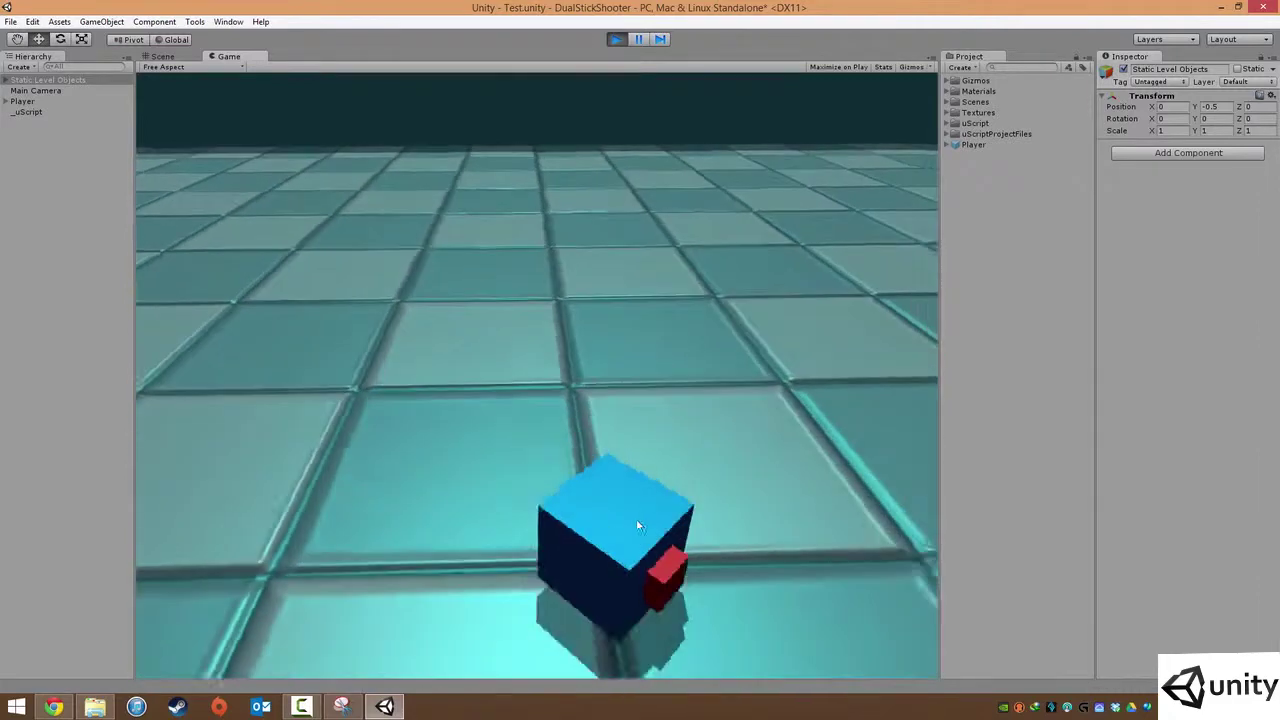
key(w)
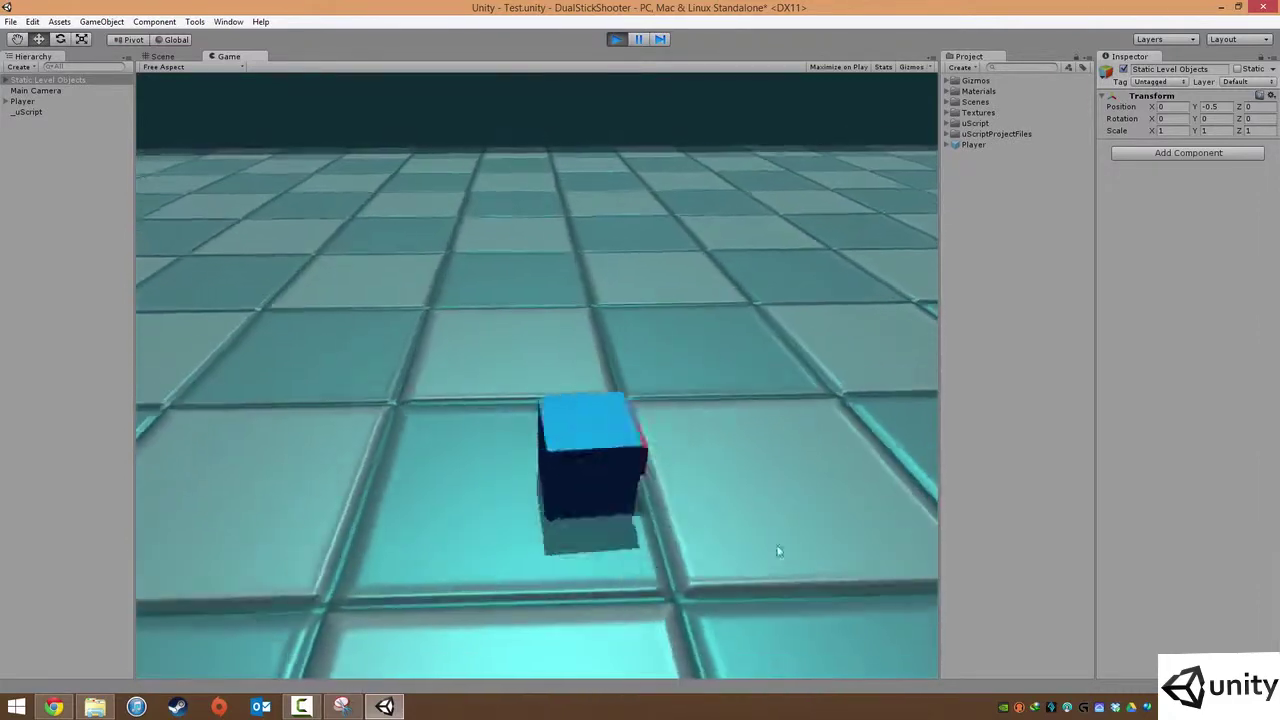
key(w)
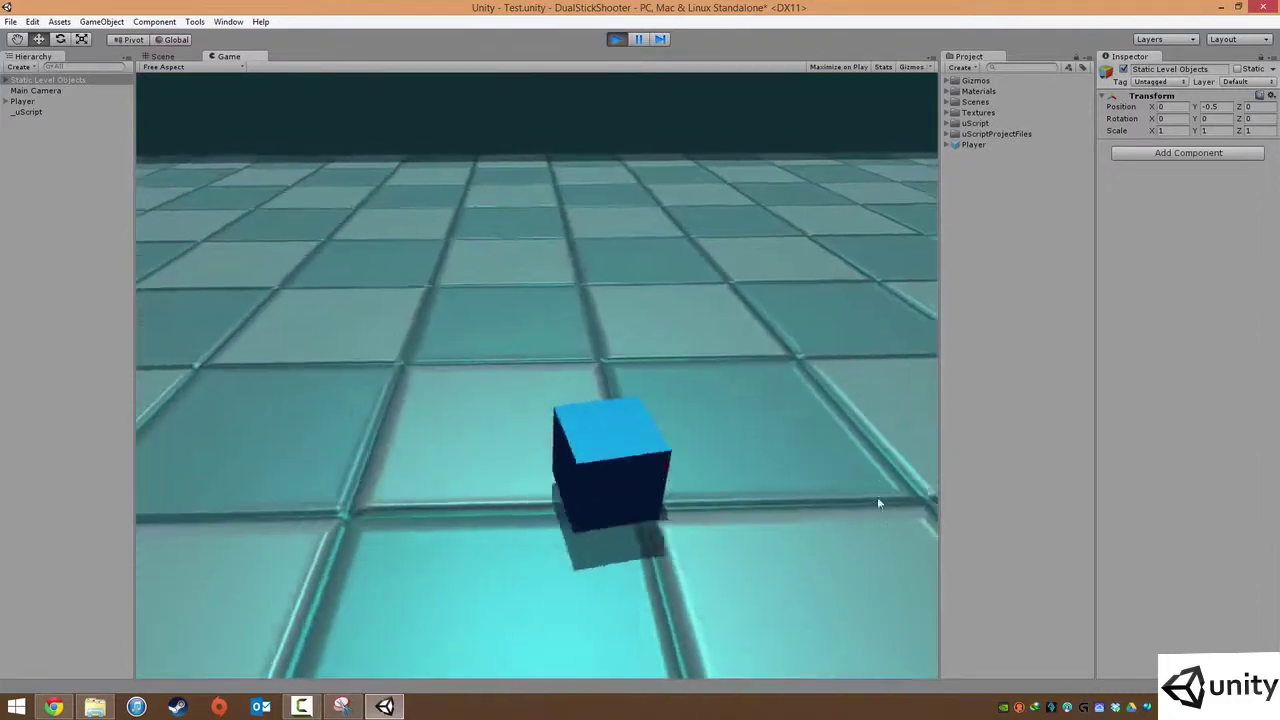
key(w)
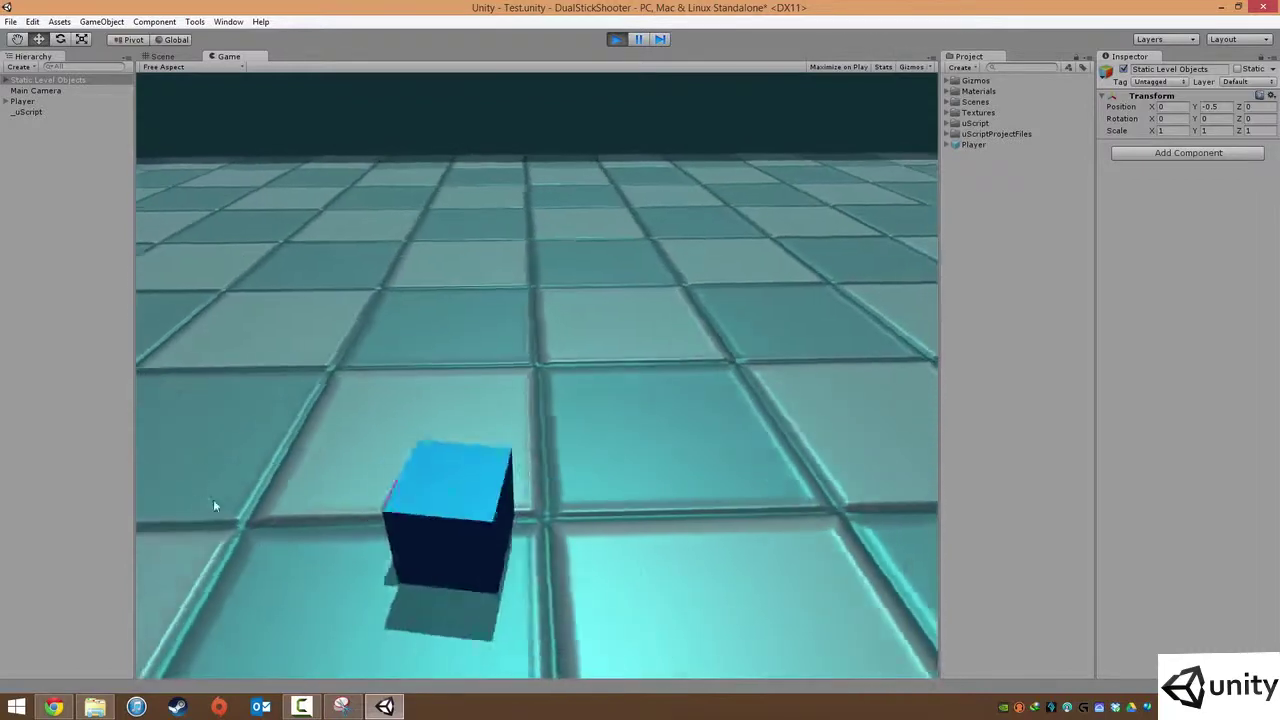
key(w)
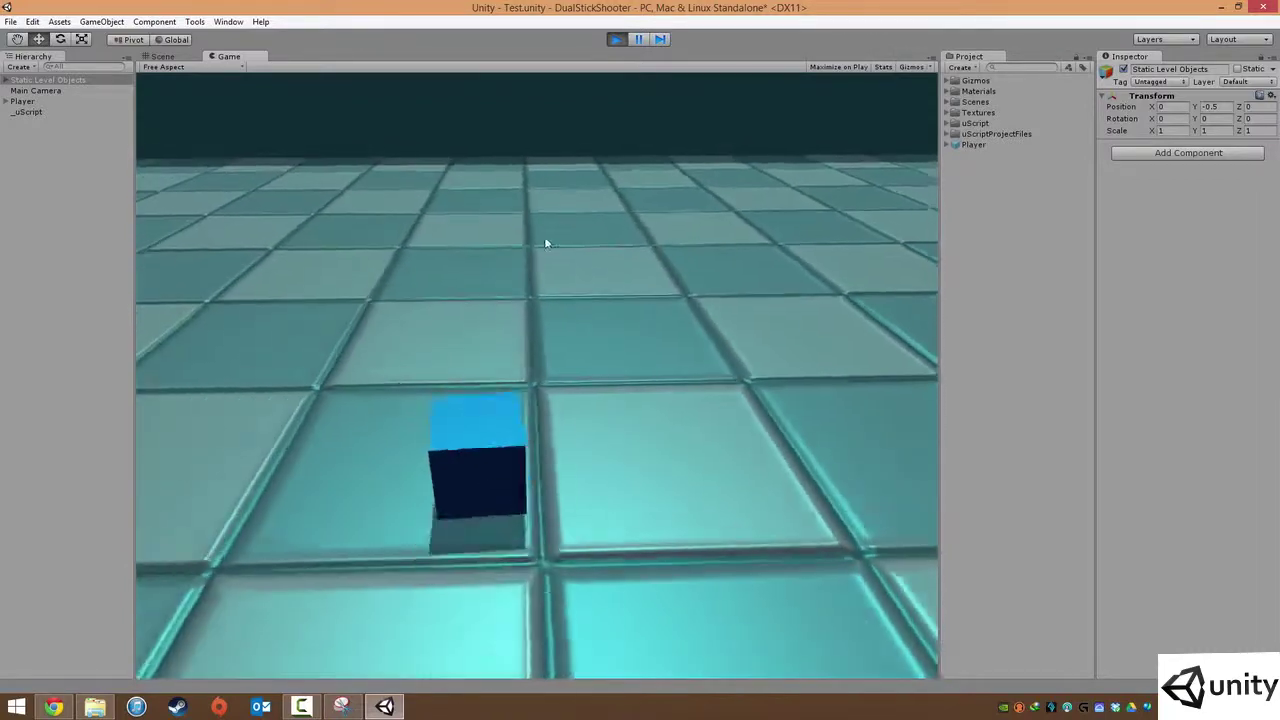
key(w)
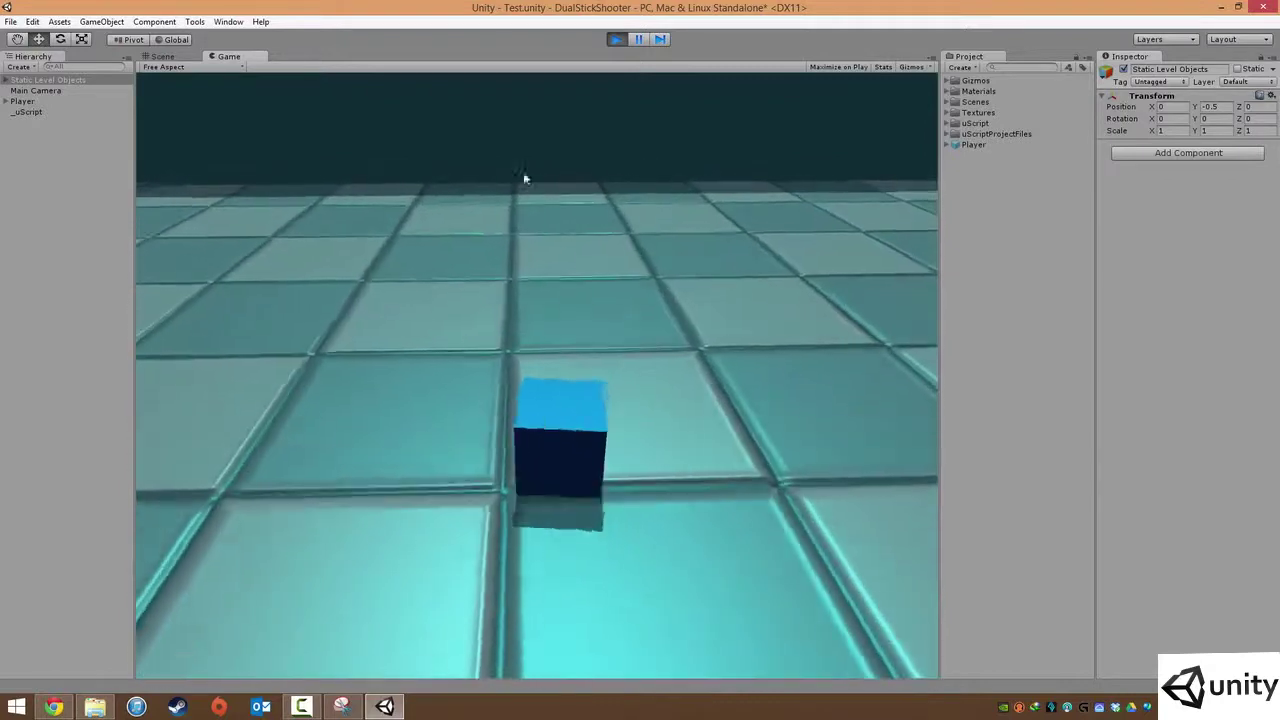
key(w)
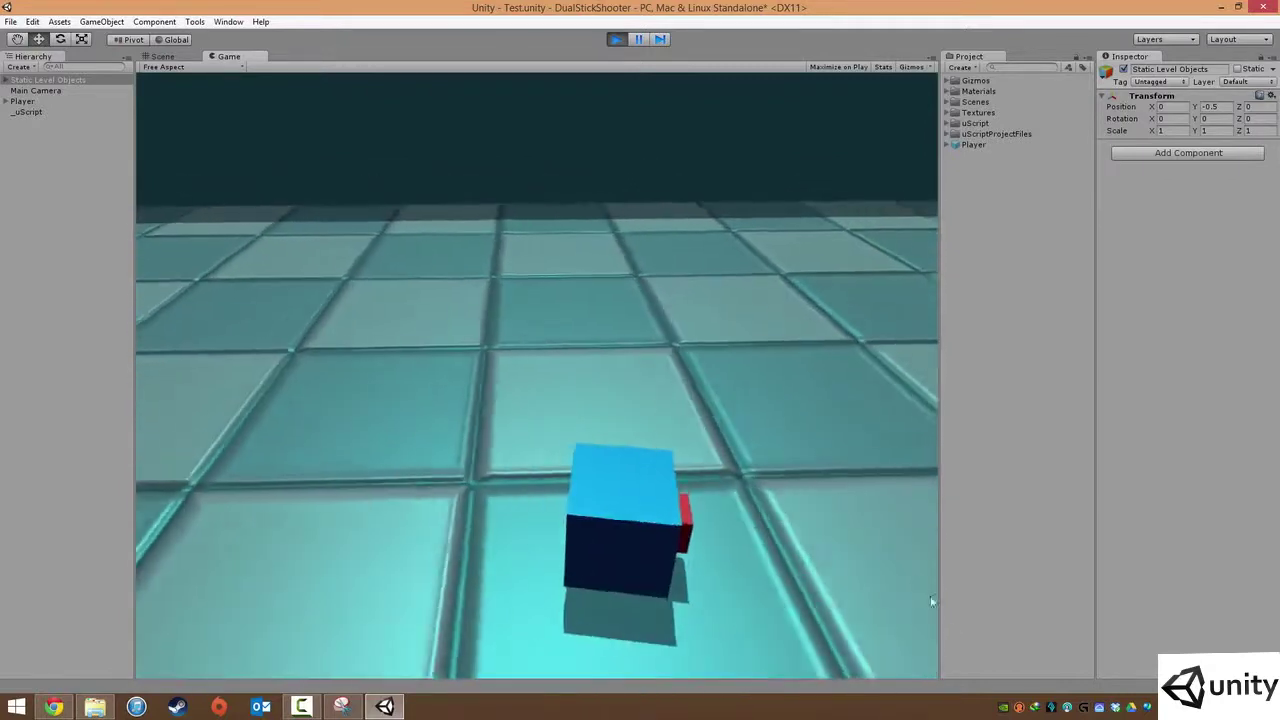
key(w)
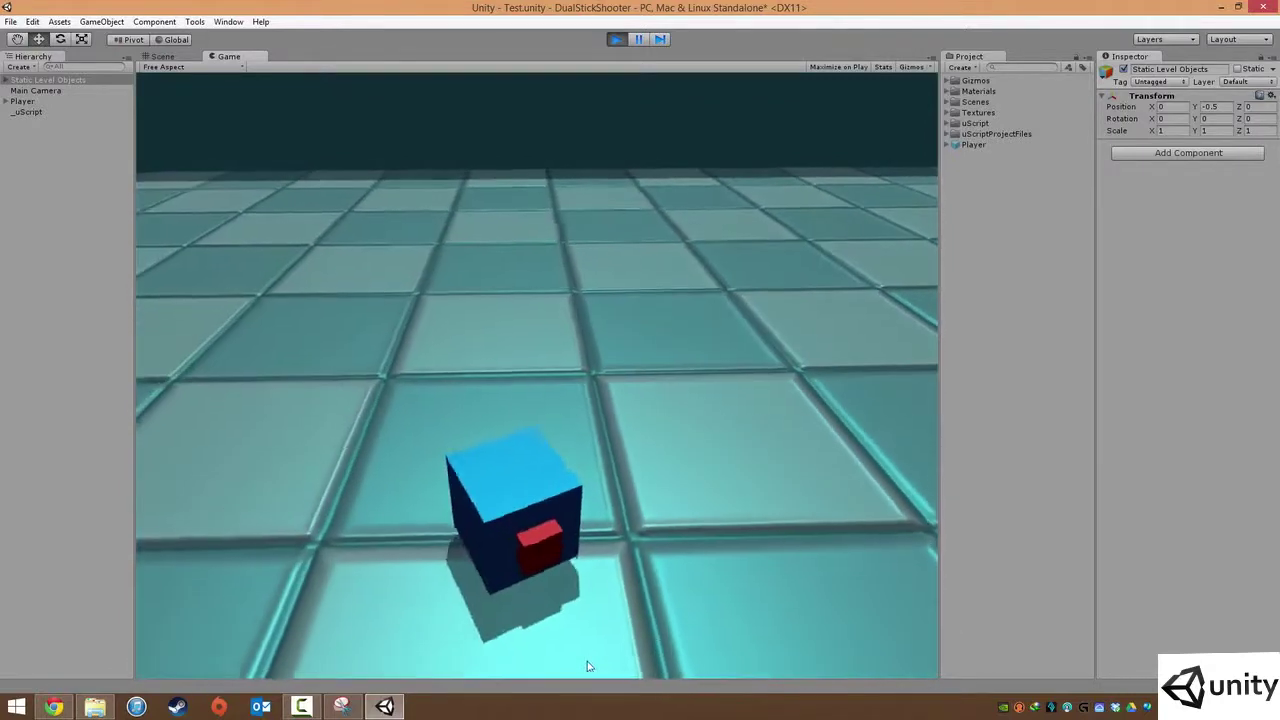
key(w)
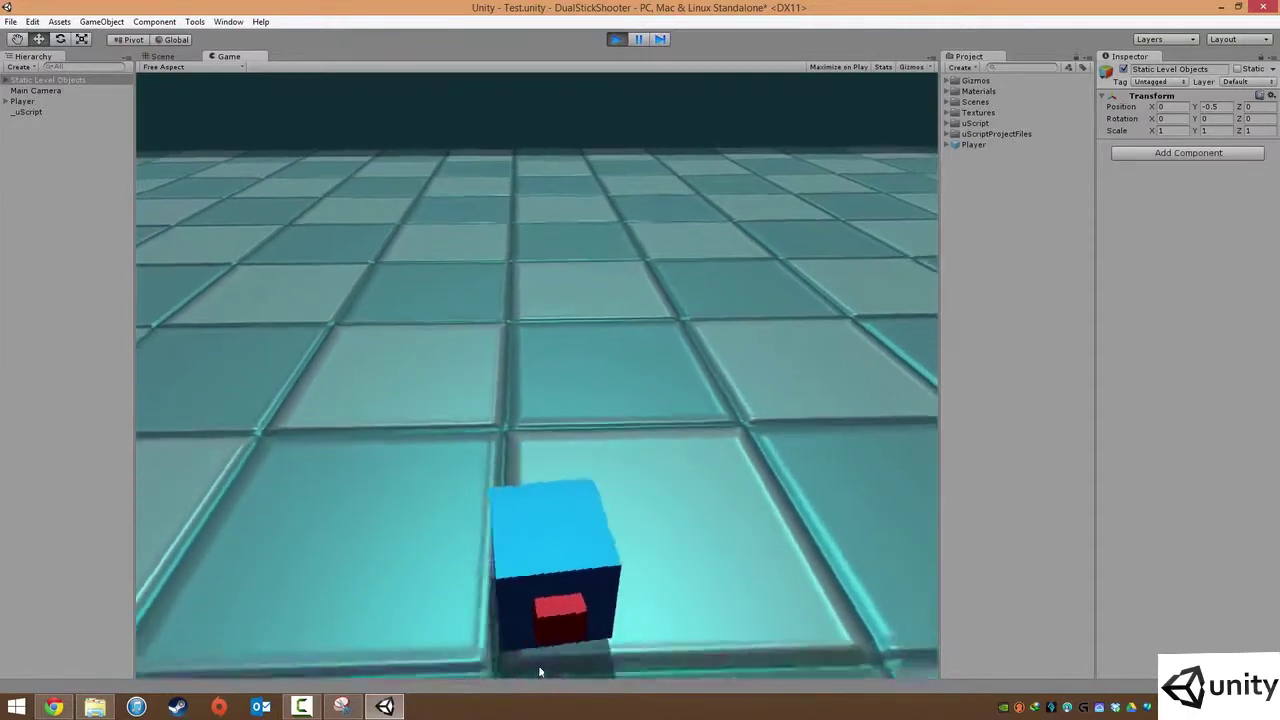
key(w)
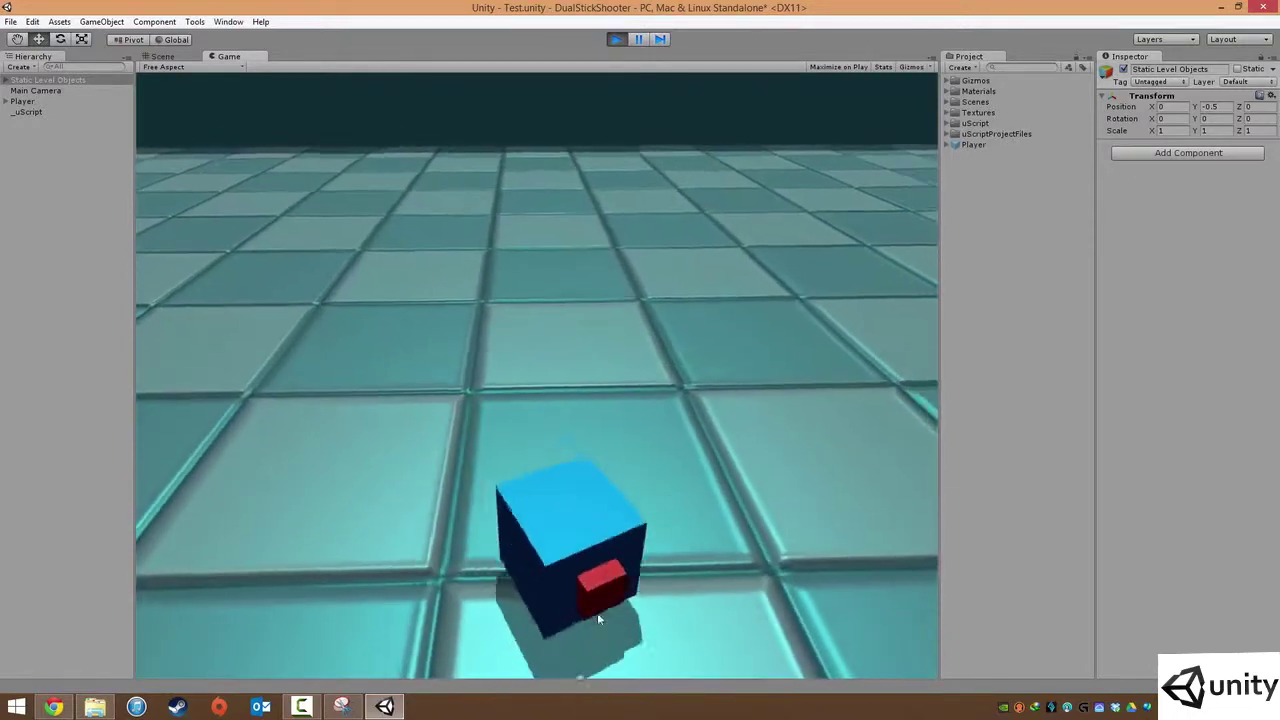
key(w)
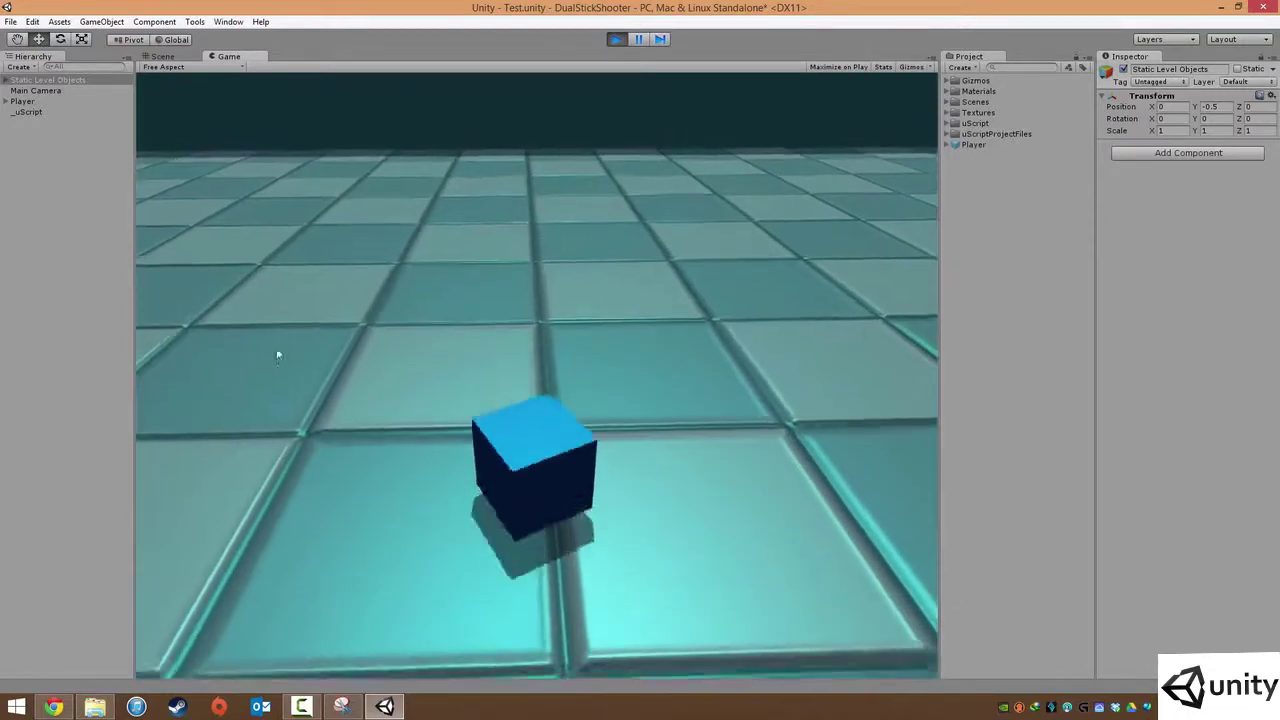
key(w)
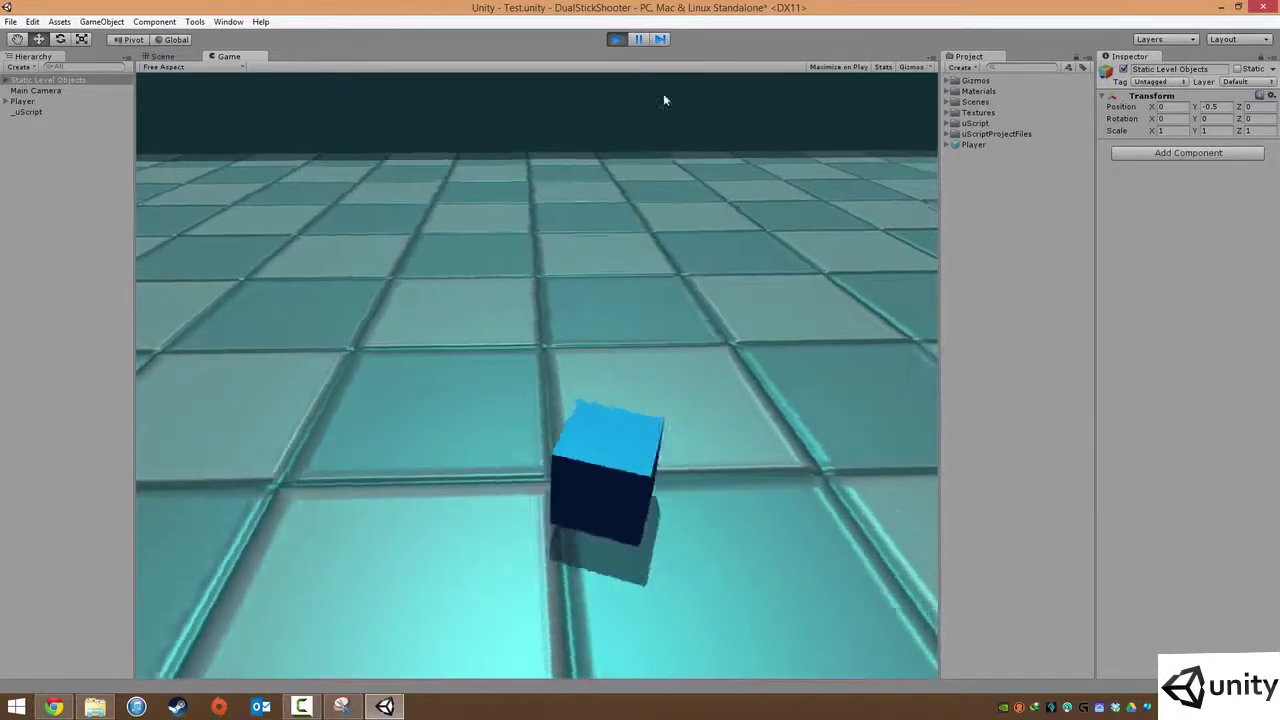
Exit Play mode, select the Player cube, and orbit and zoom to inspect it from several angles.
click(616, 39)
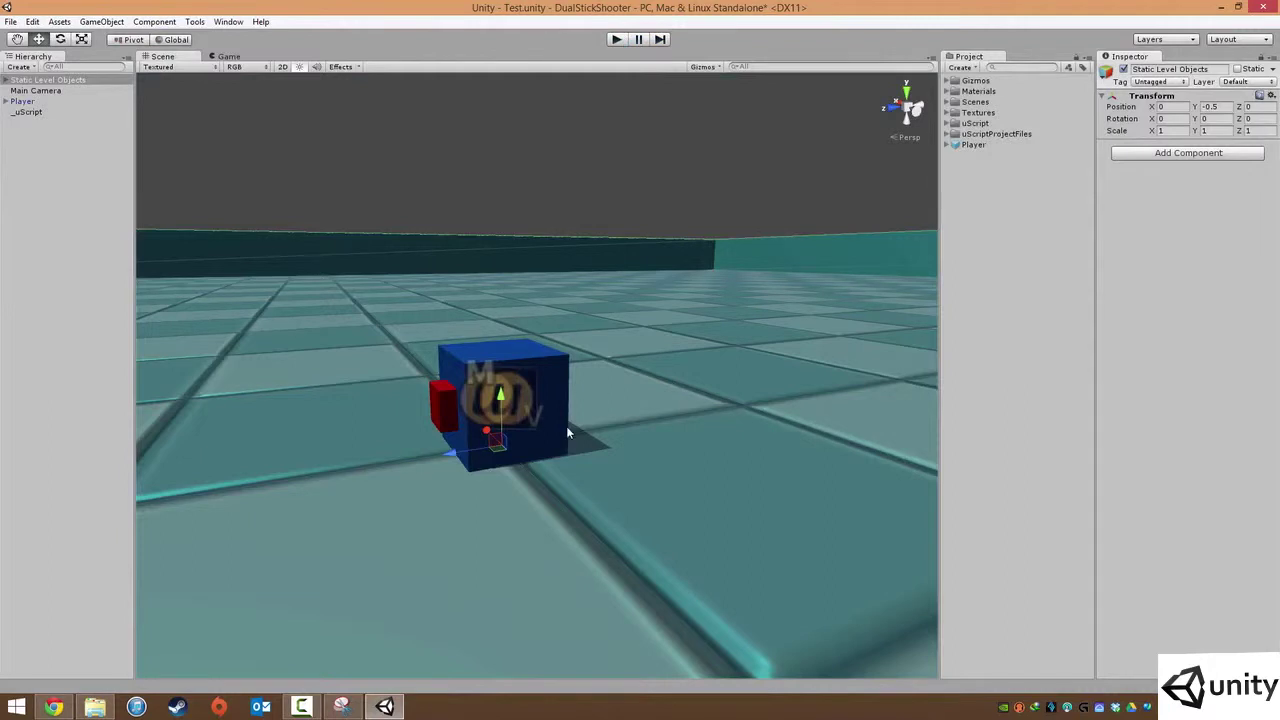
scroll(576, 400, up, 4)
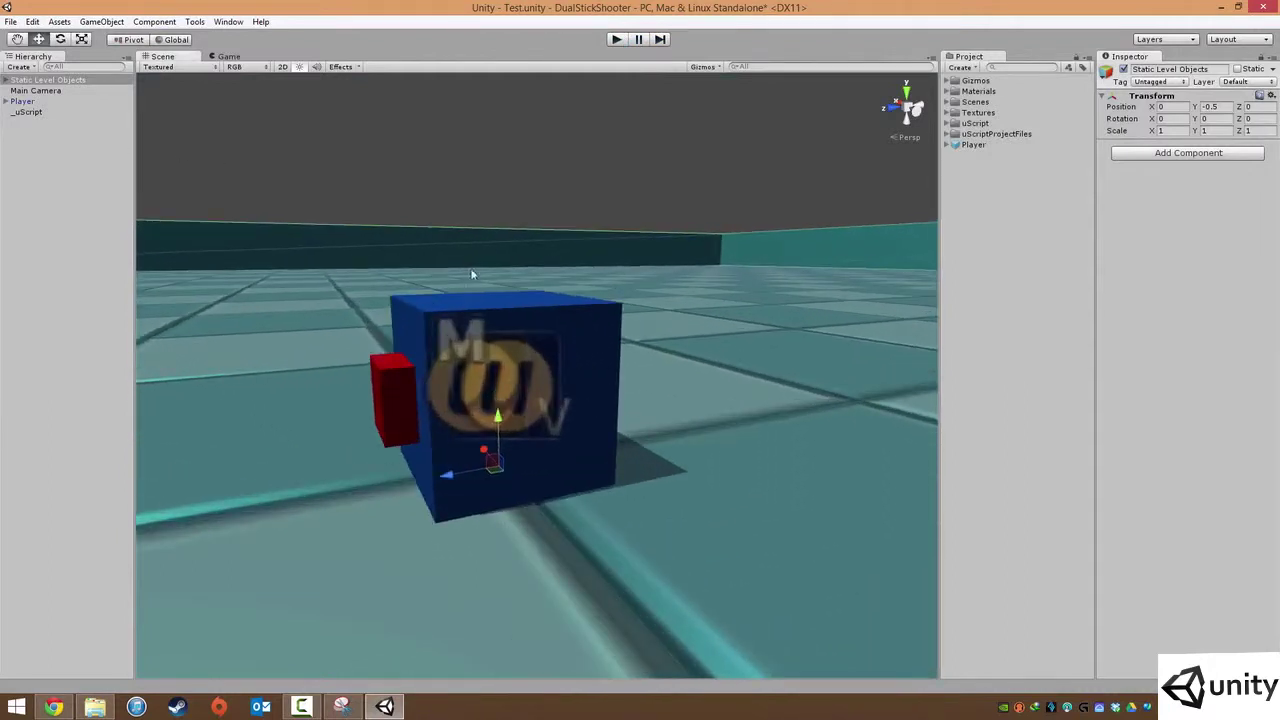
click(472, 274)
click(594, 338)
alt+drag(534, 359, 500, 454)
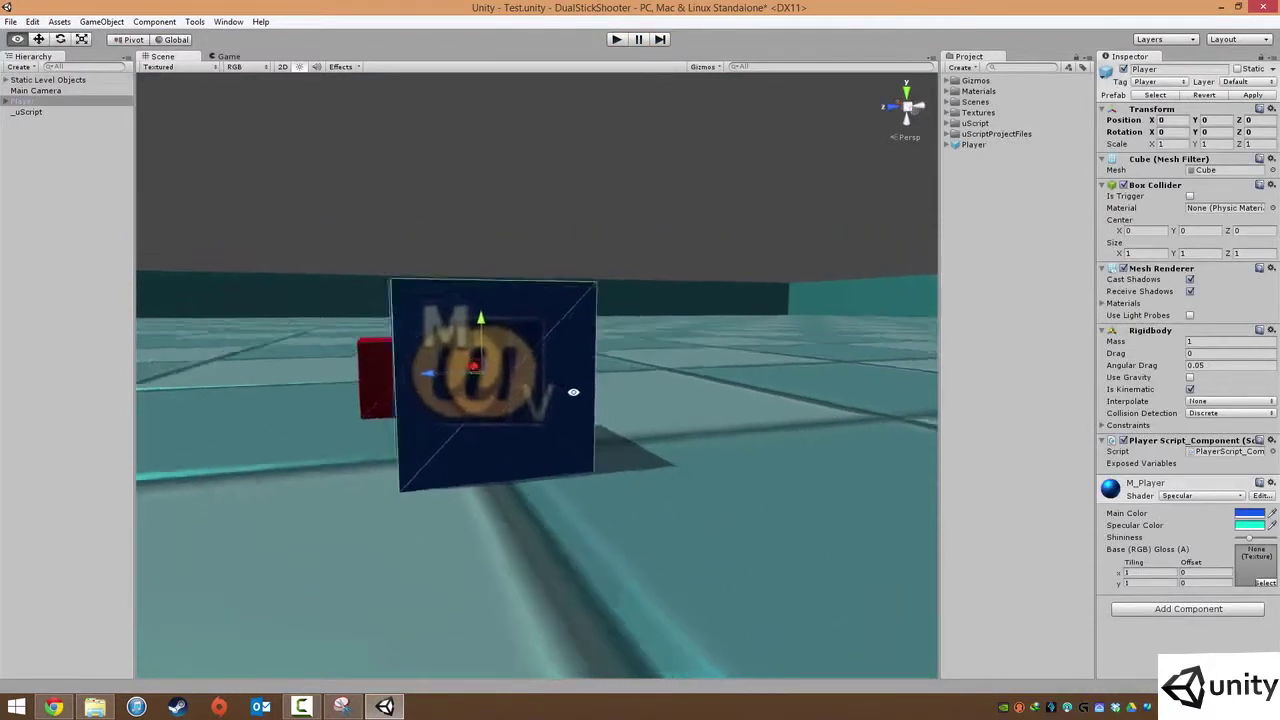
mouse_move(535, 408)
alt+mouse_down()
mouse_move(848, 452)
mouse_move(460, 429)
mouse_move(631, 473)
mouse_move(654, 448)
alt+mouse_up()
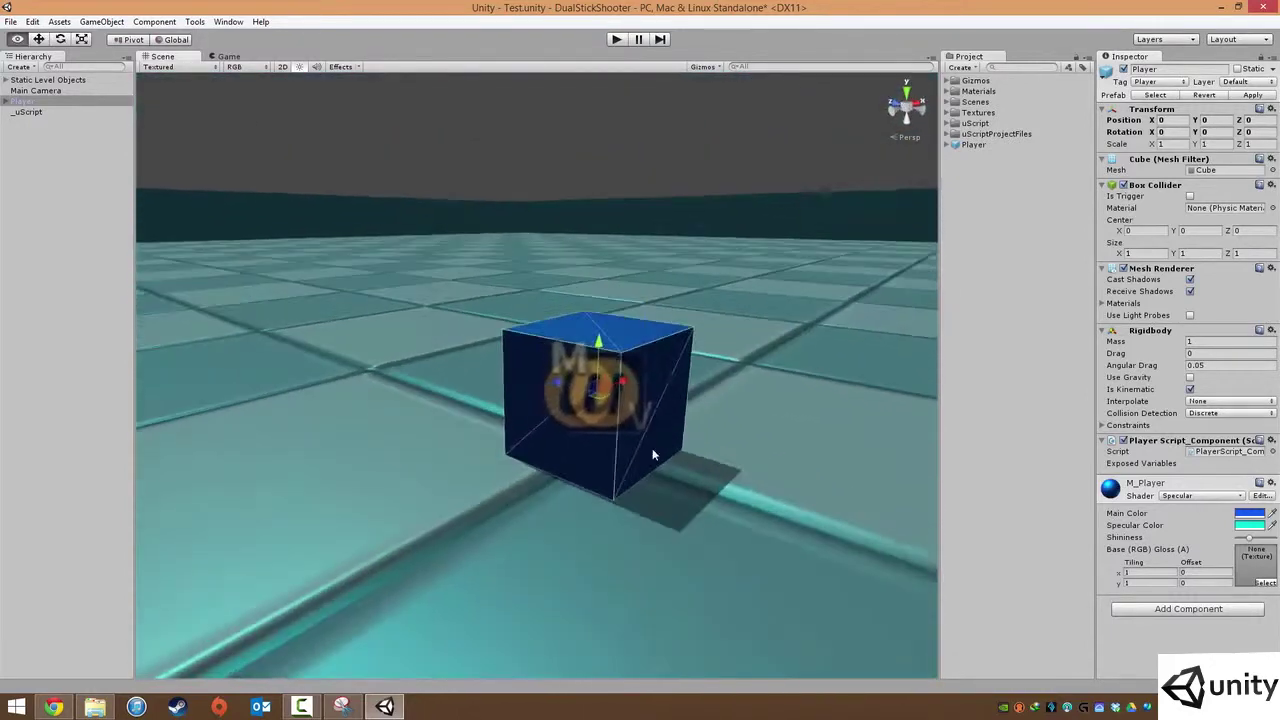
scroll(617, 388, up, 2)
alt+drag(617, 388, 513, 470)
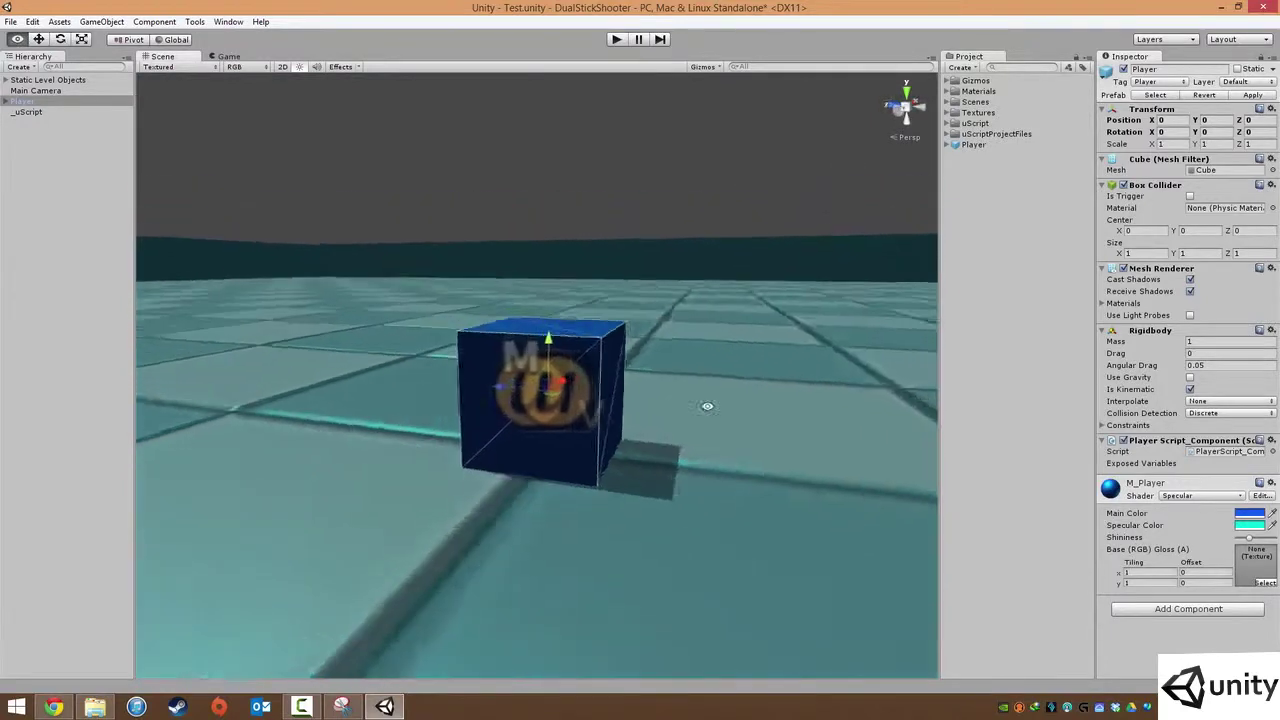